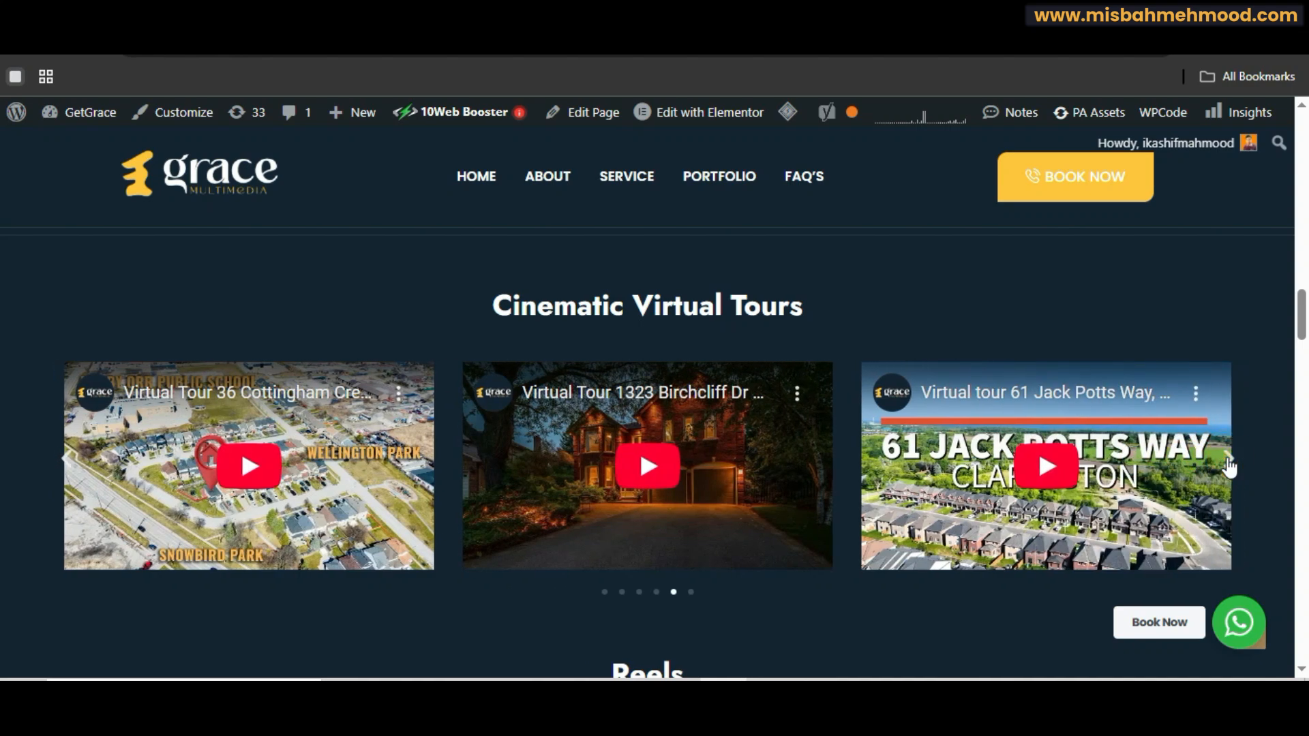
# Step: Browse through the Cinematic Virtual Tours and Reels video carousels on the live site
pyautogui.click(1229, 460)
pyautogui.click(1228, 460)
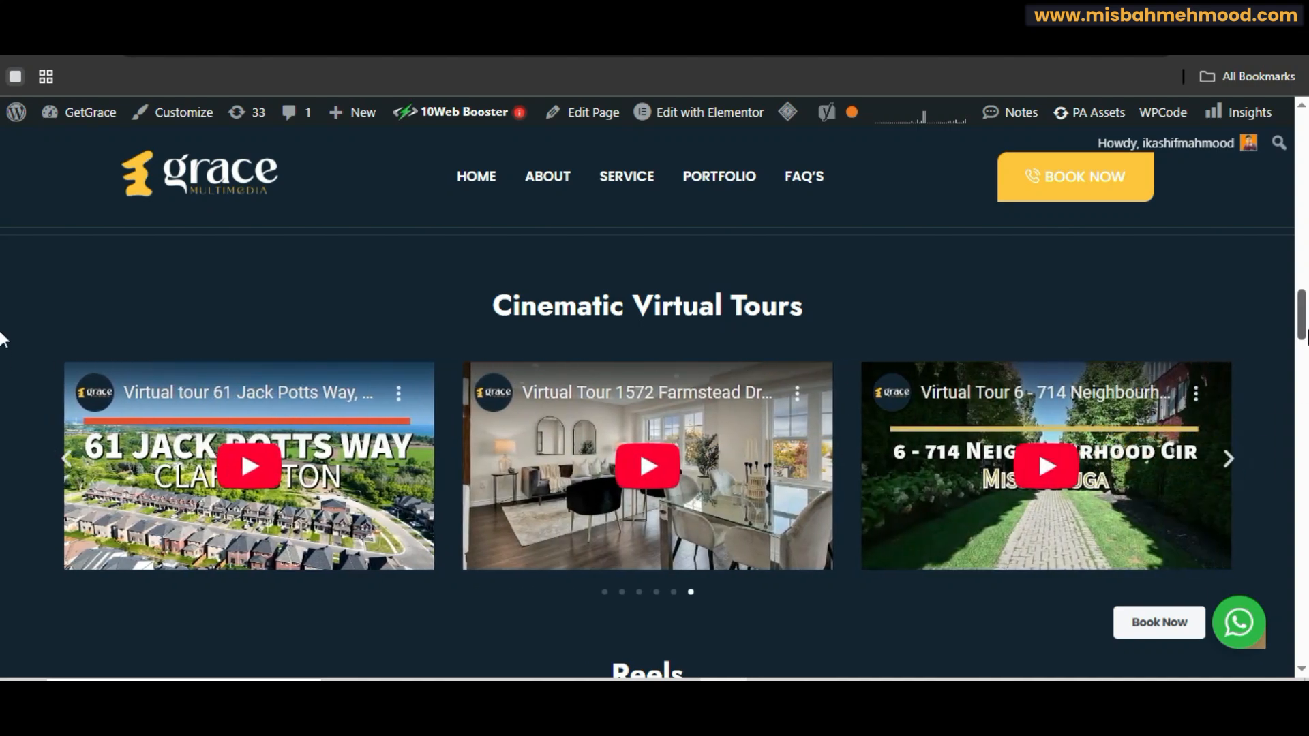
pyautogui.scroll(-5, 2, 332)
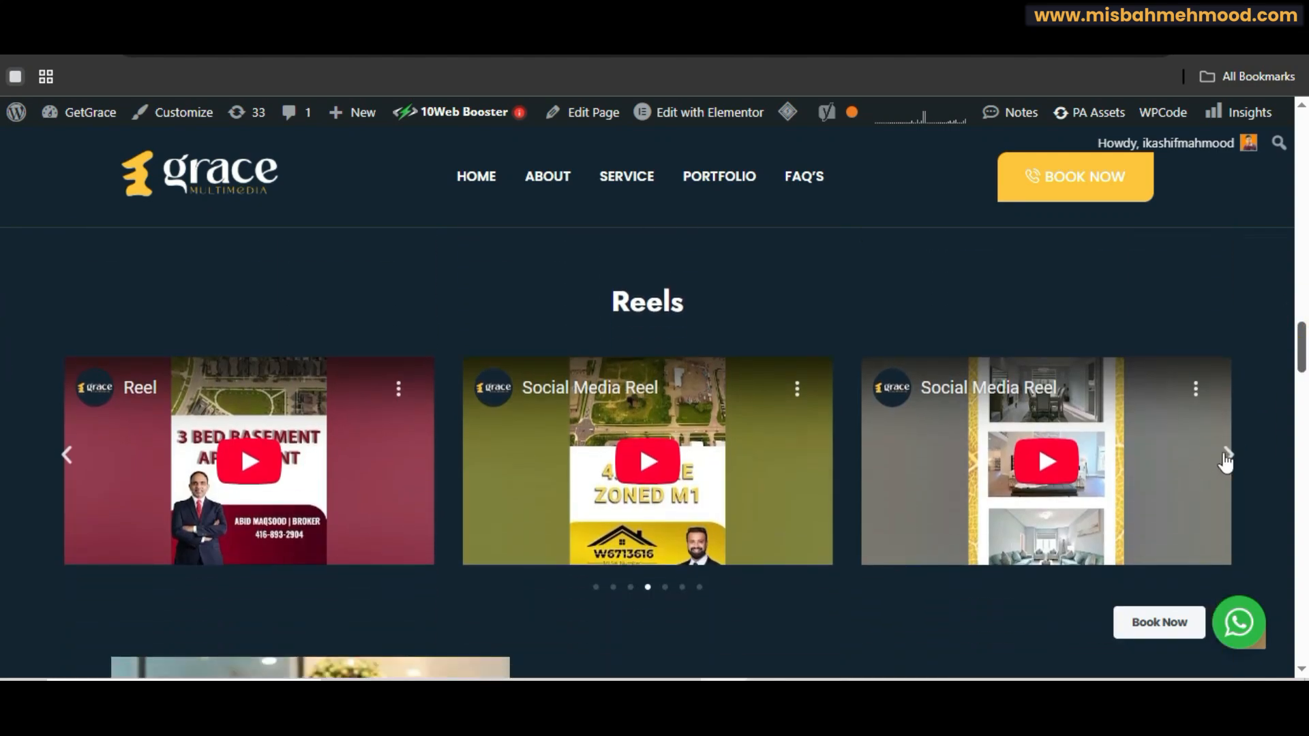
pyautogui.click(1226, 460)
pyautogui.click(1227, 460)
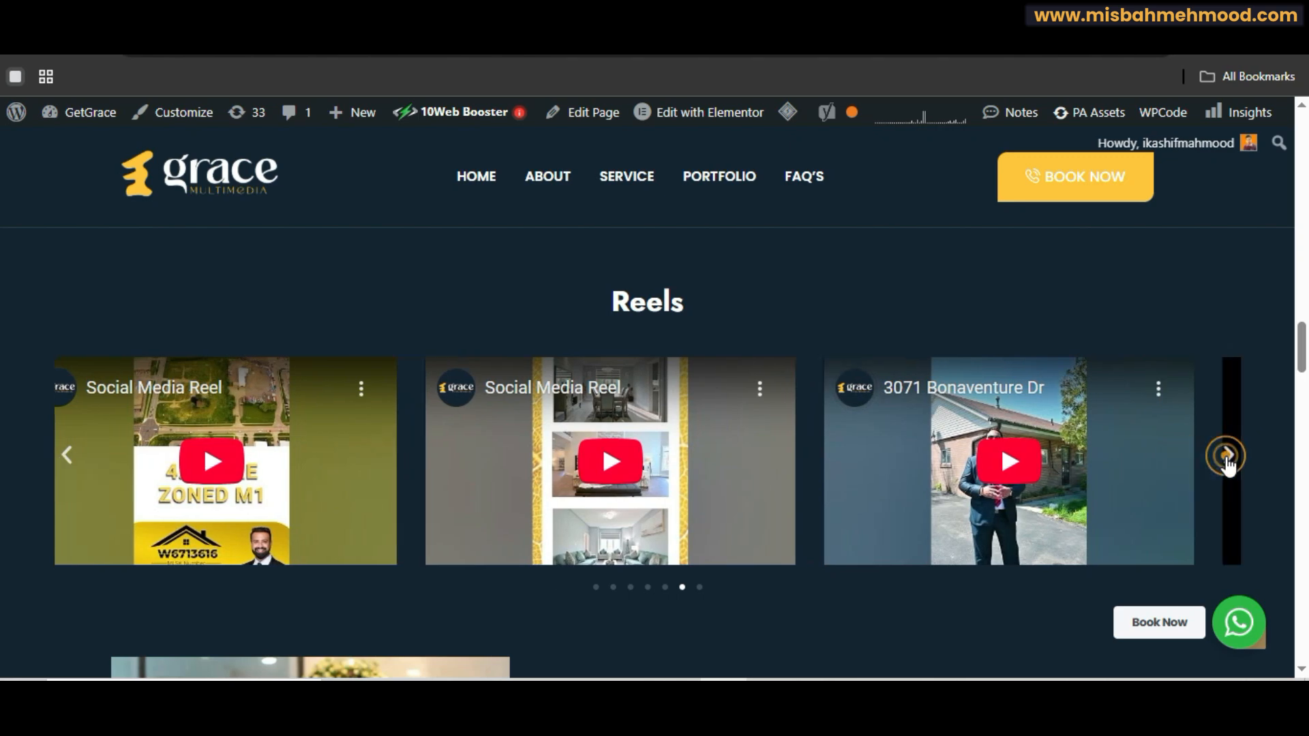
pyautogui.click(1227, 460)
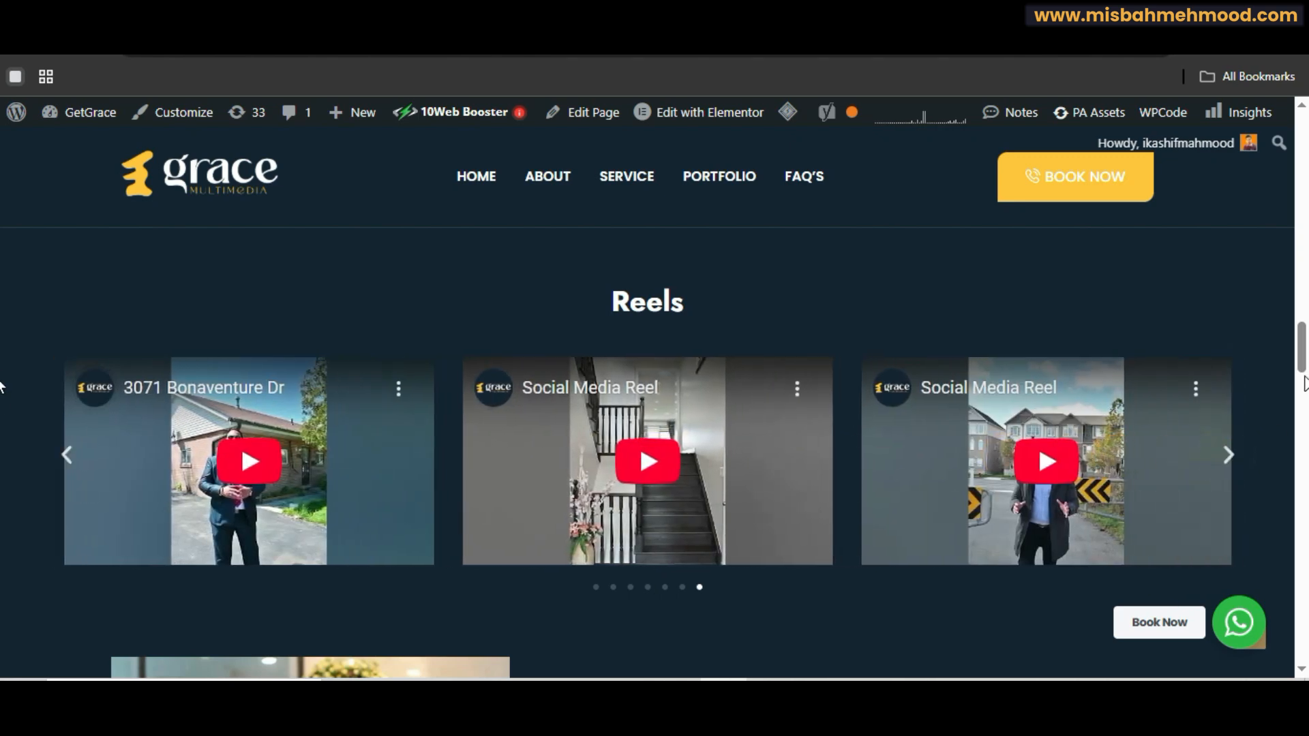
pyautogui.moveTo(1302, 361); pyautogui.dragTo(1302, 329)
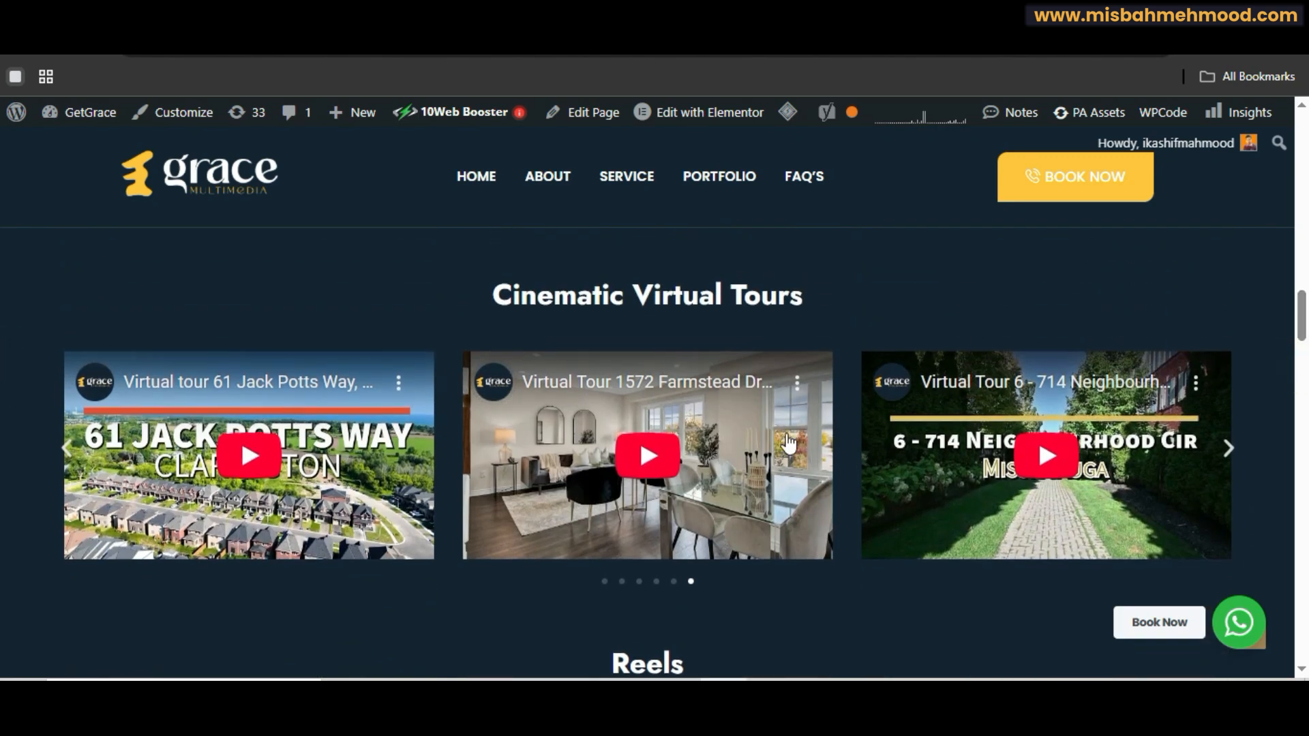
# Step: Play the Farmstead Dr virtual tour video, open it on YouTube and pause it
pyautogui.click(646, 463)
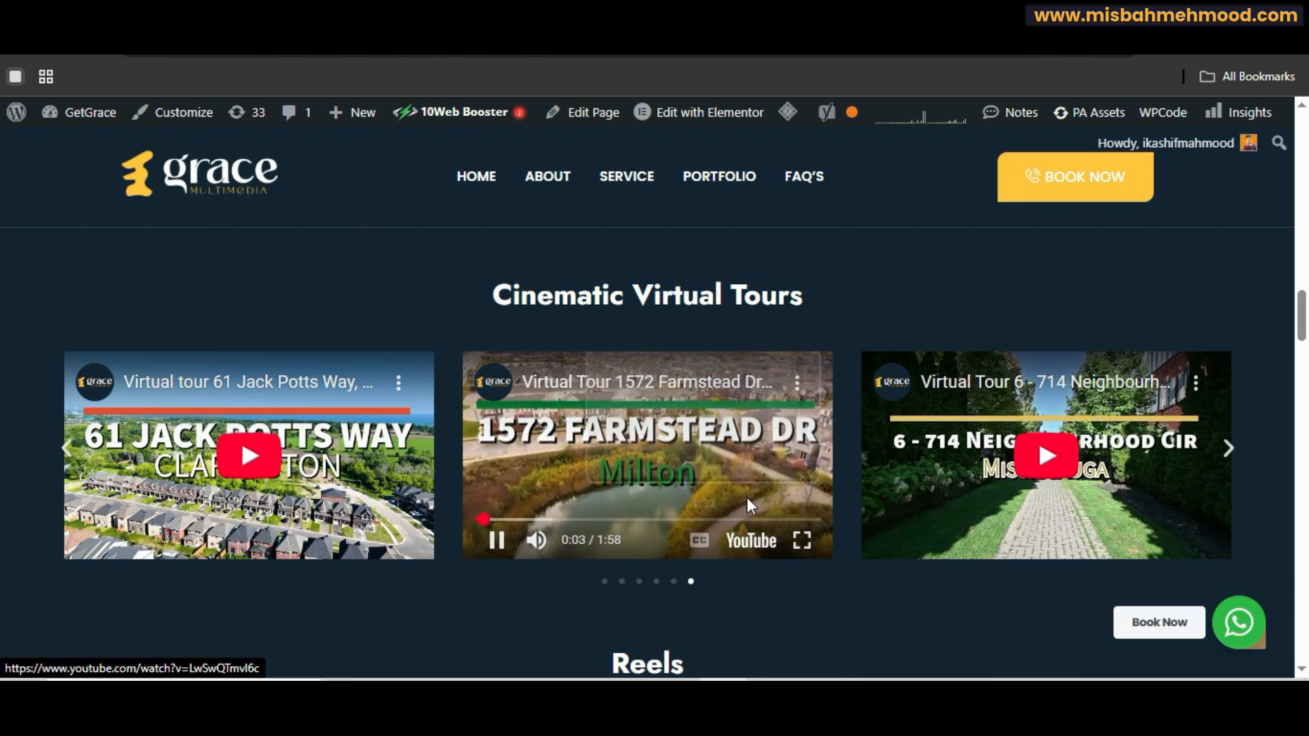
pyautogui.click(748, 503)
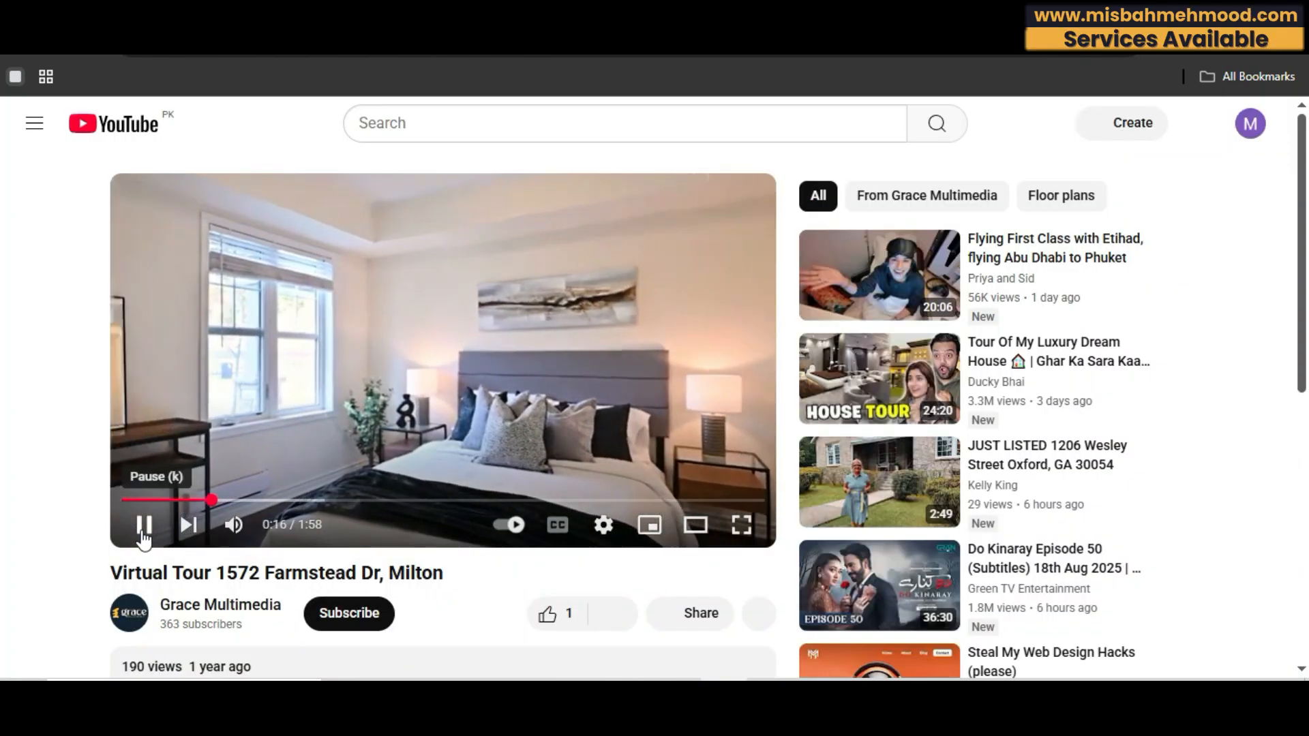
pyautogui.click(142, 531)
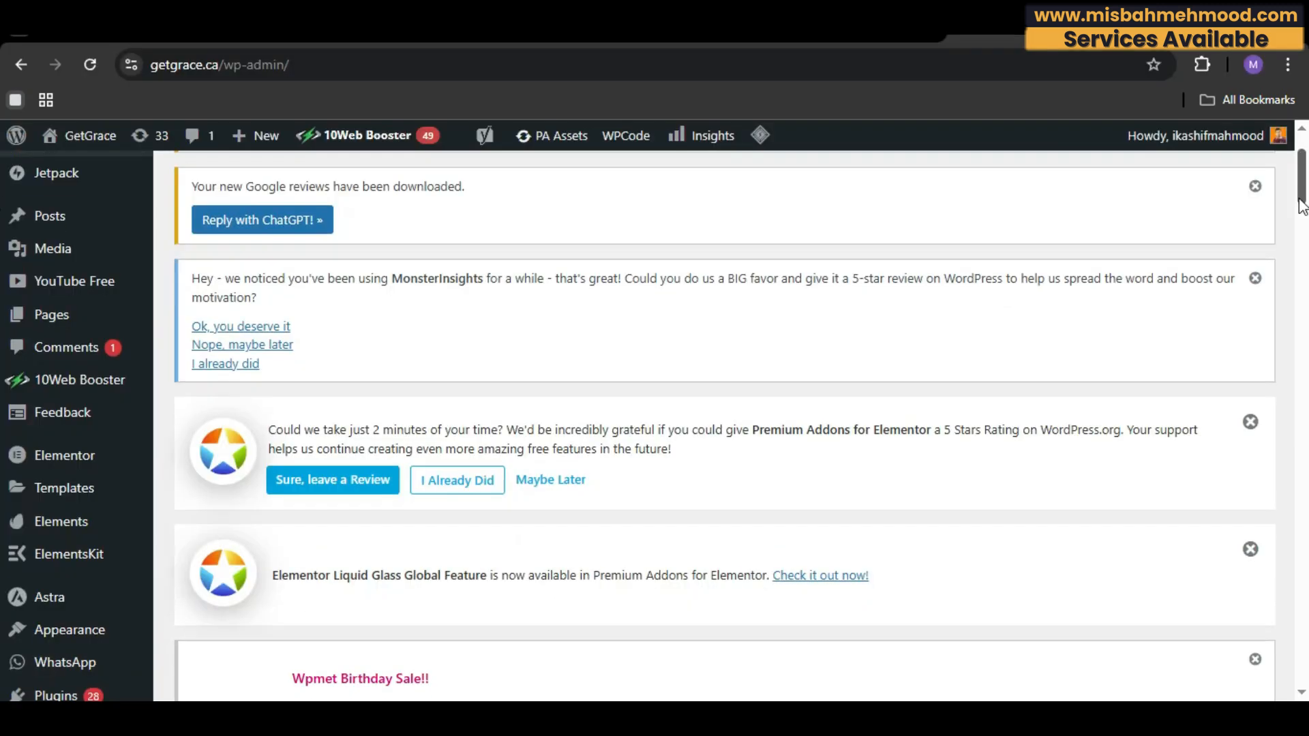
# Step: Open the Add Plugin page and search the plugin directory for CUSTOM POST TYPE
pyautogui.scroll(-2, 1302, 204)
pyautogui.moveTo(97, 603)
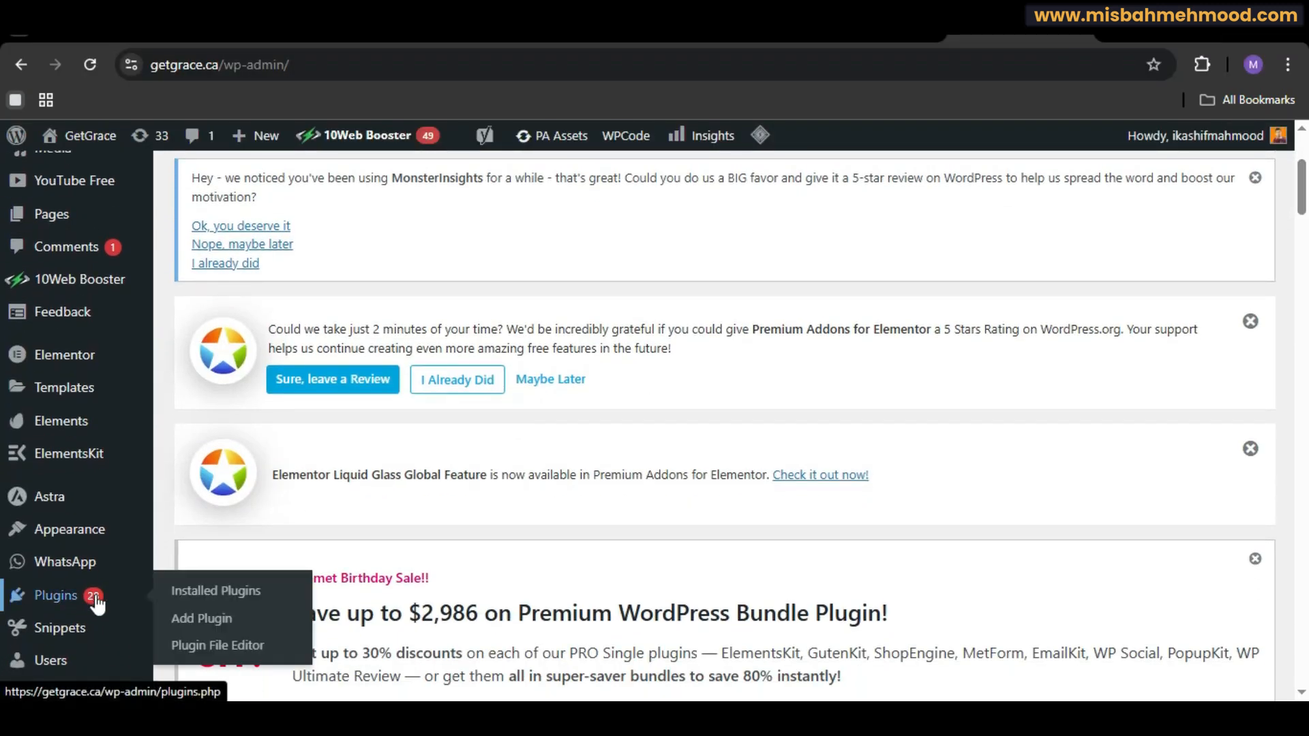
pyautogui.click(188, 618)
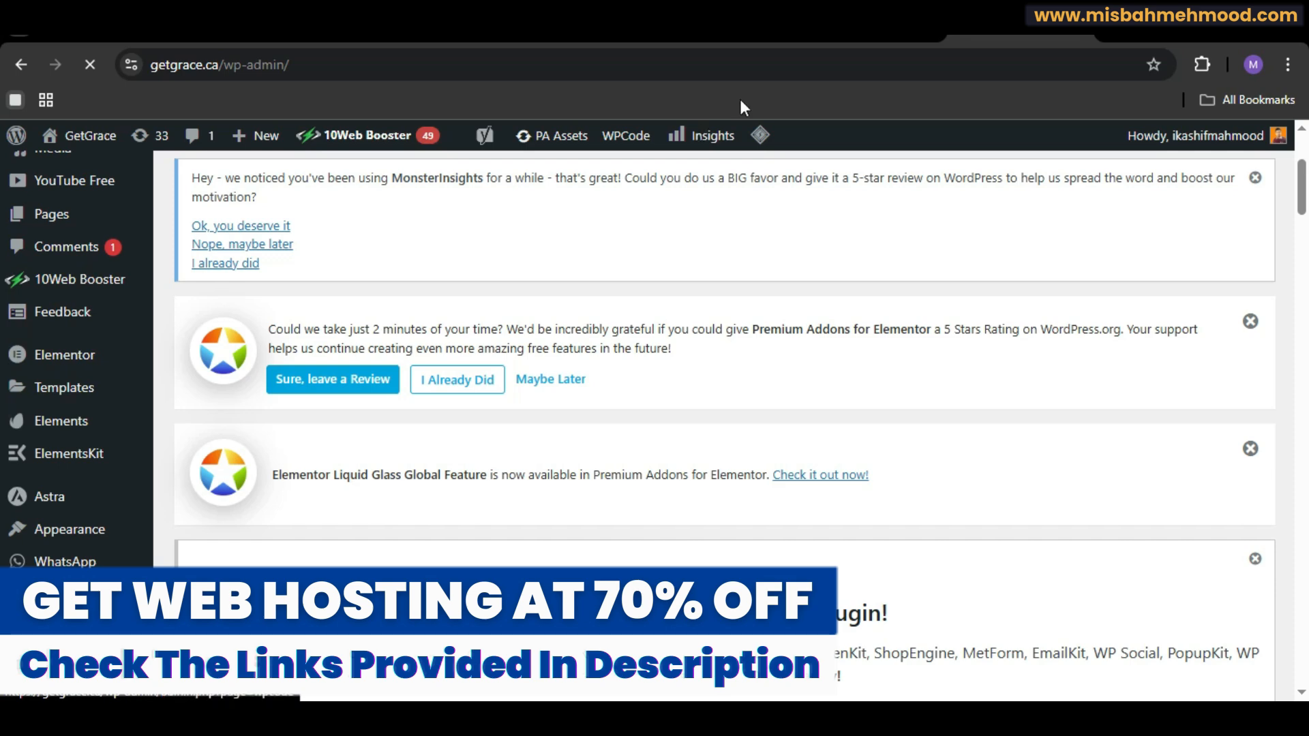
pyautogui.click(927, 318)
pyautogui.write('CUSTOM P')
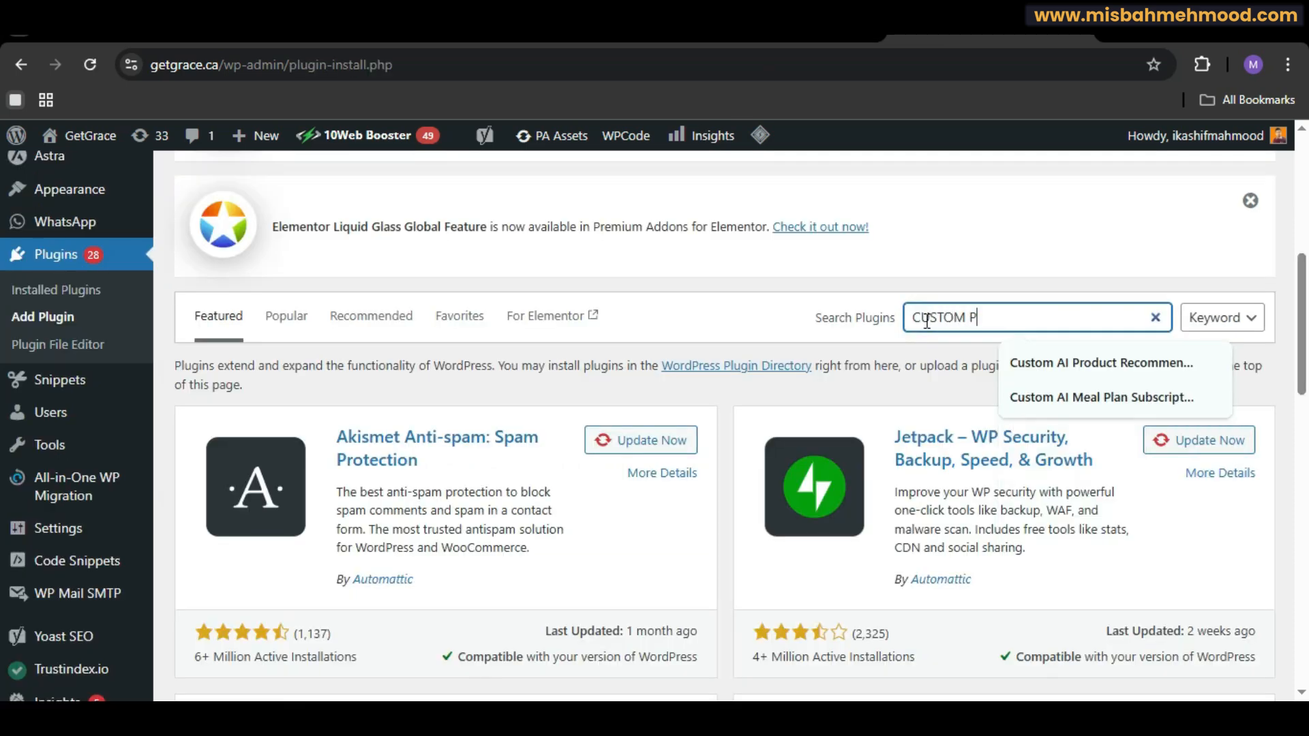
pyautogui.write('OST TYP')
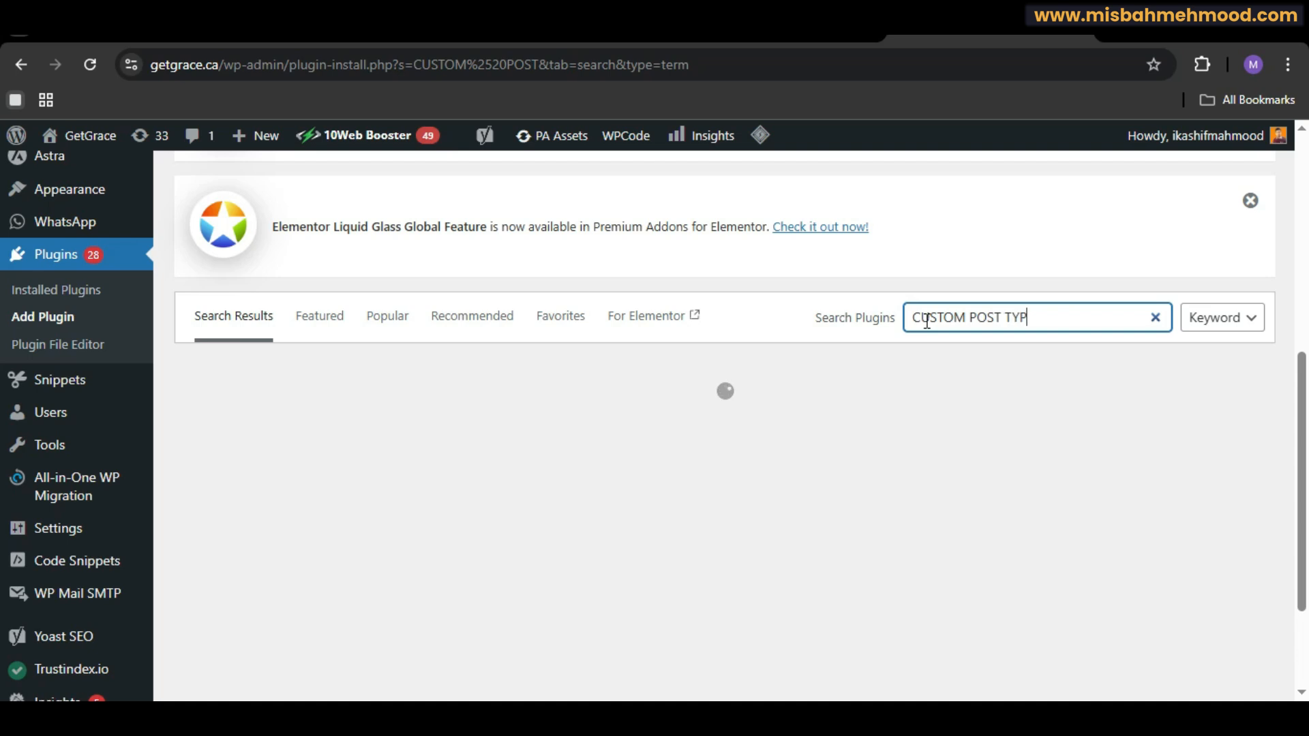
pyautogui.write('E')
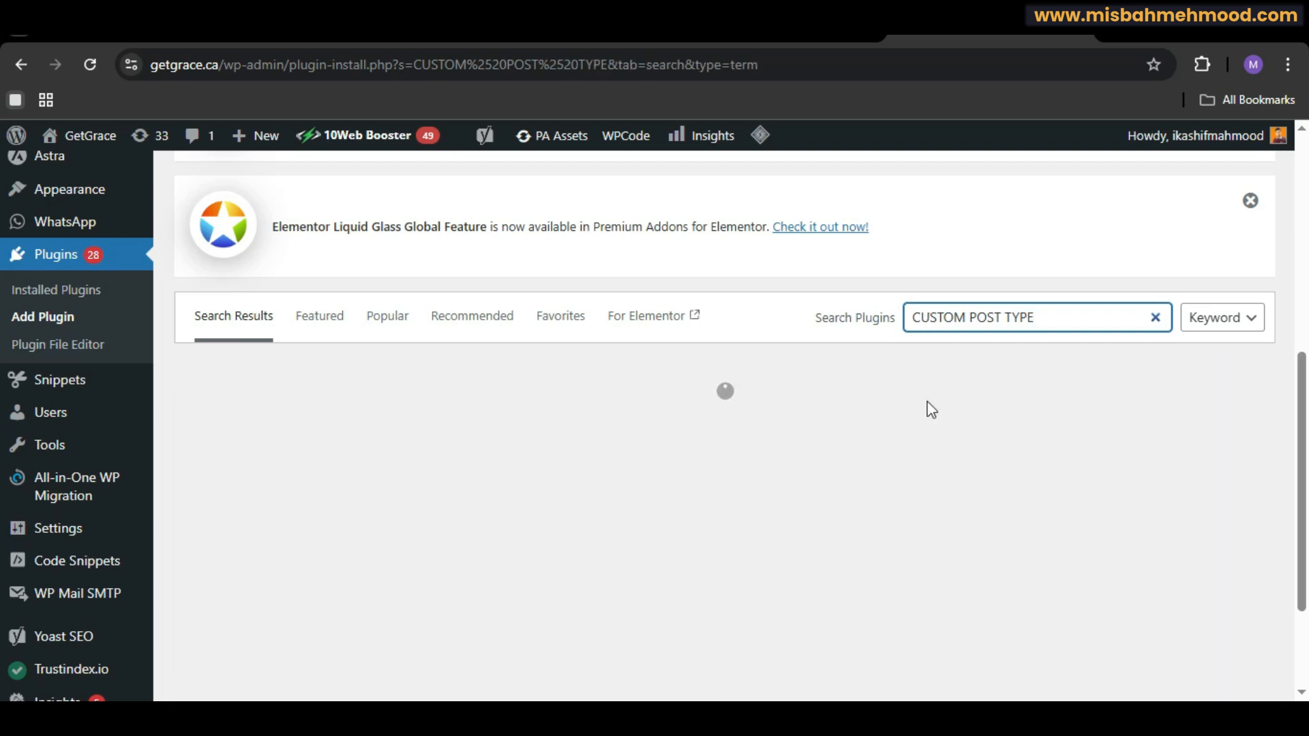
pyautogui.moveTo(1307, 379); pyautogui.dragTo(1307, 388)
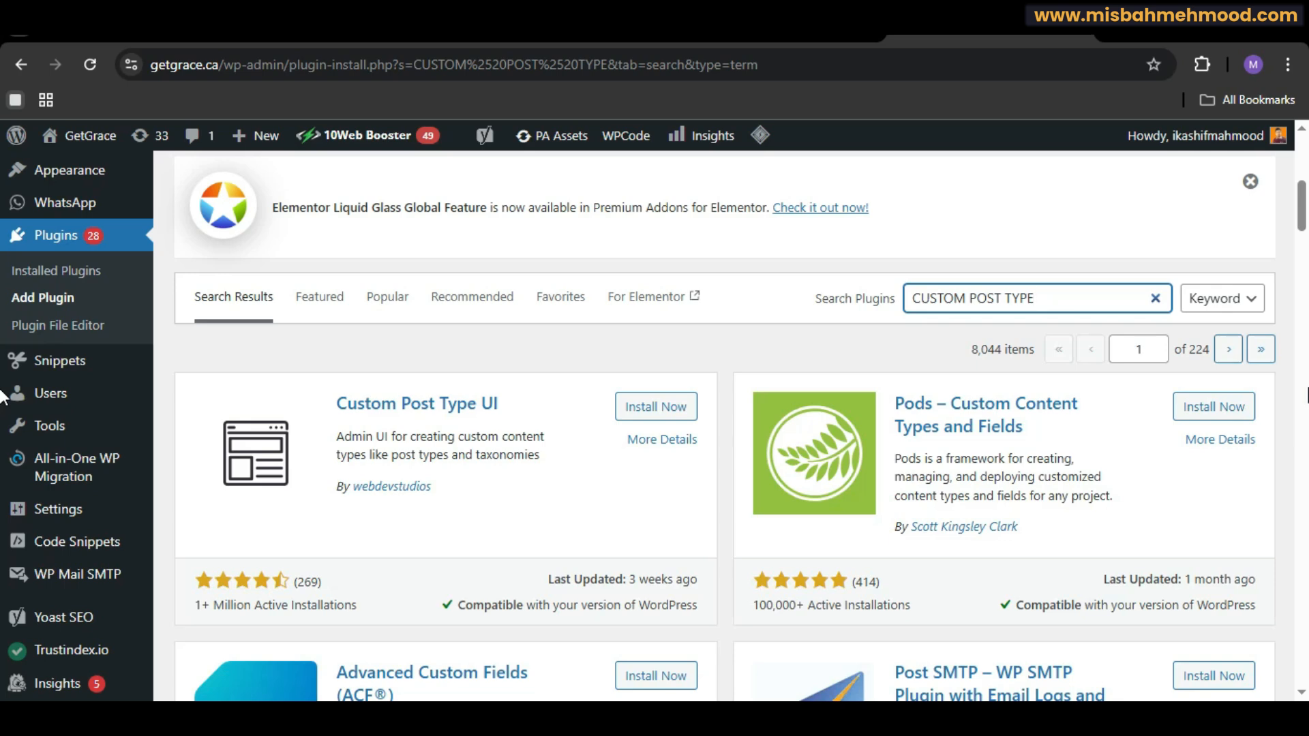
# Step: Install the Custom Post Type UI plugin
pyautogui.click(654, 409)
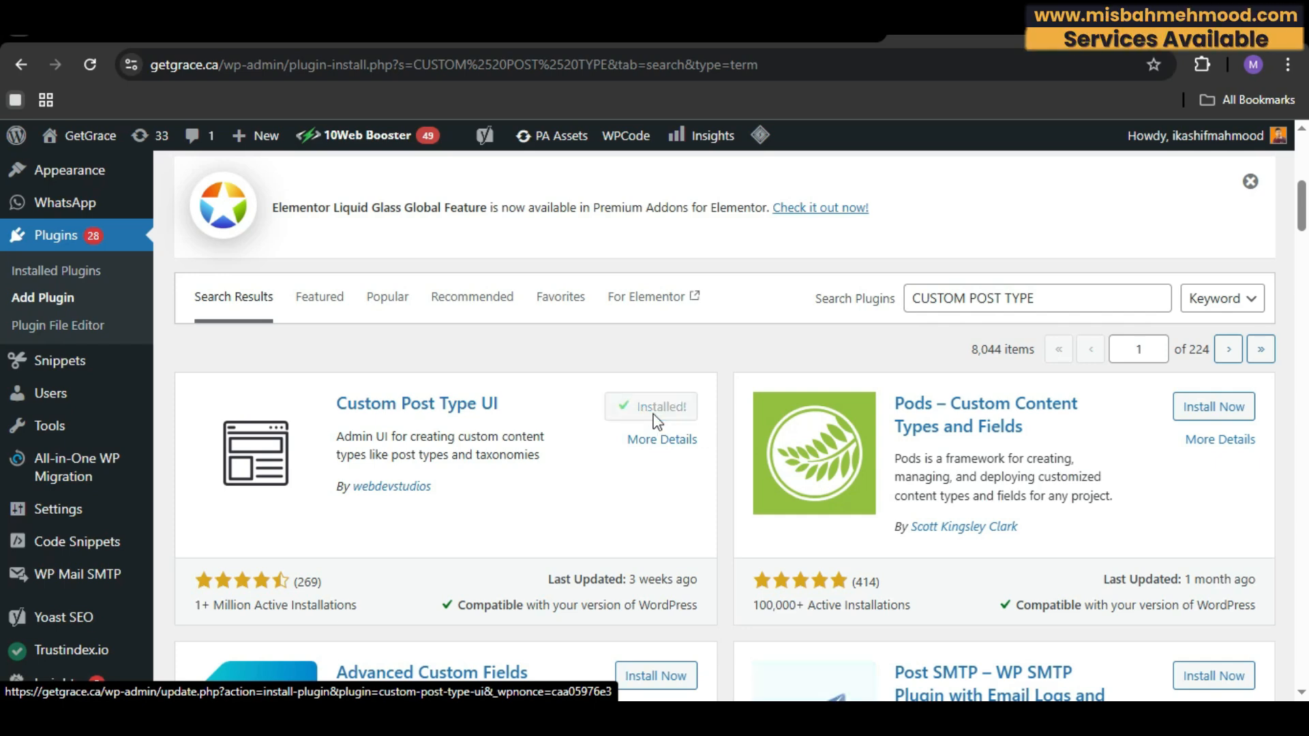
pyautogui.click(1060, 299)
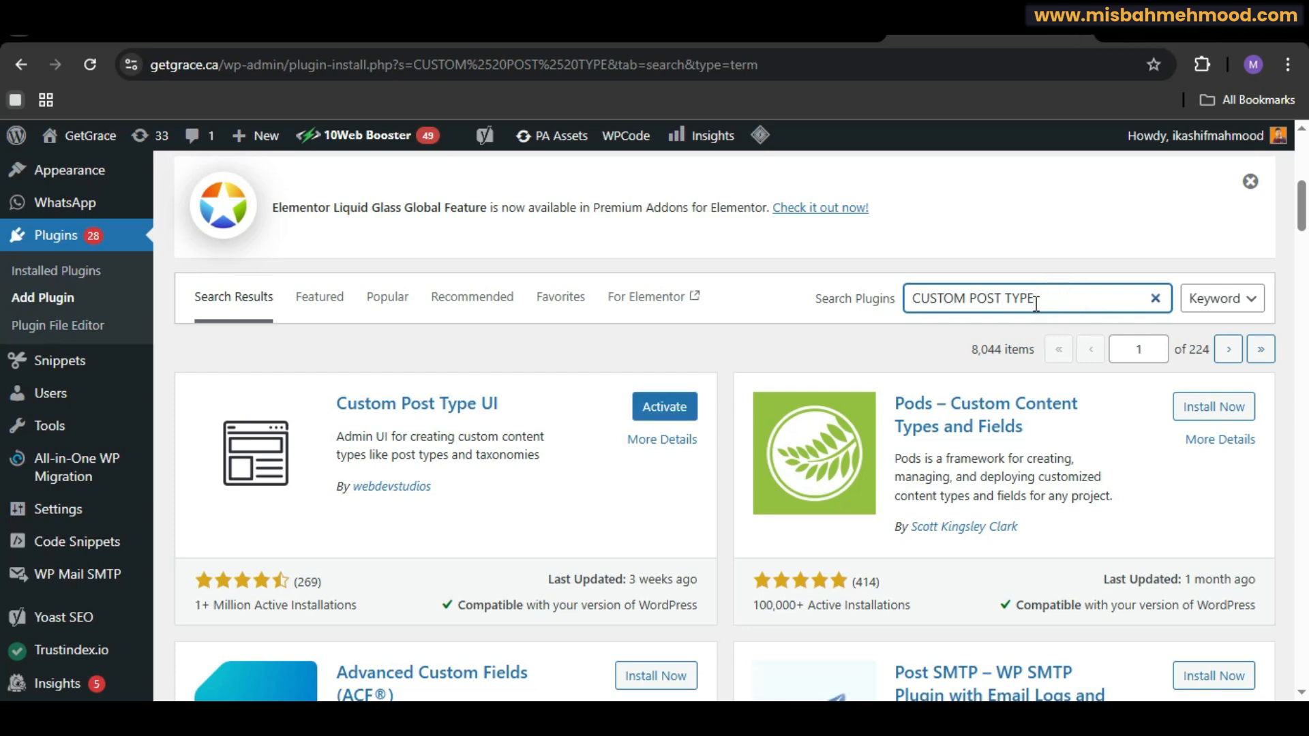
# Step: Search for ACF, then install and activate the Advanced Custom Fields (ACF®) plugin
pyautogui.hotkey('ctrl', 'a')
pyautogui.press('BackSpace')
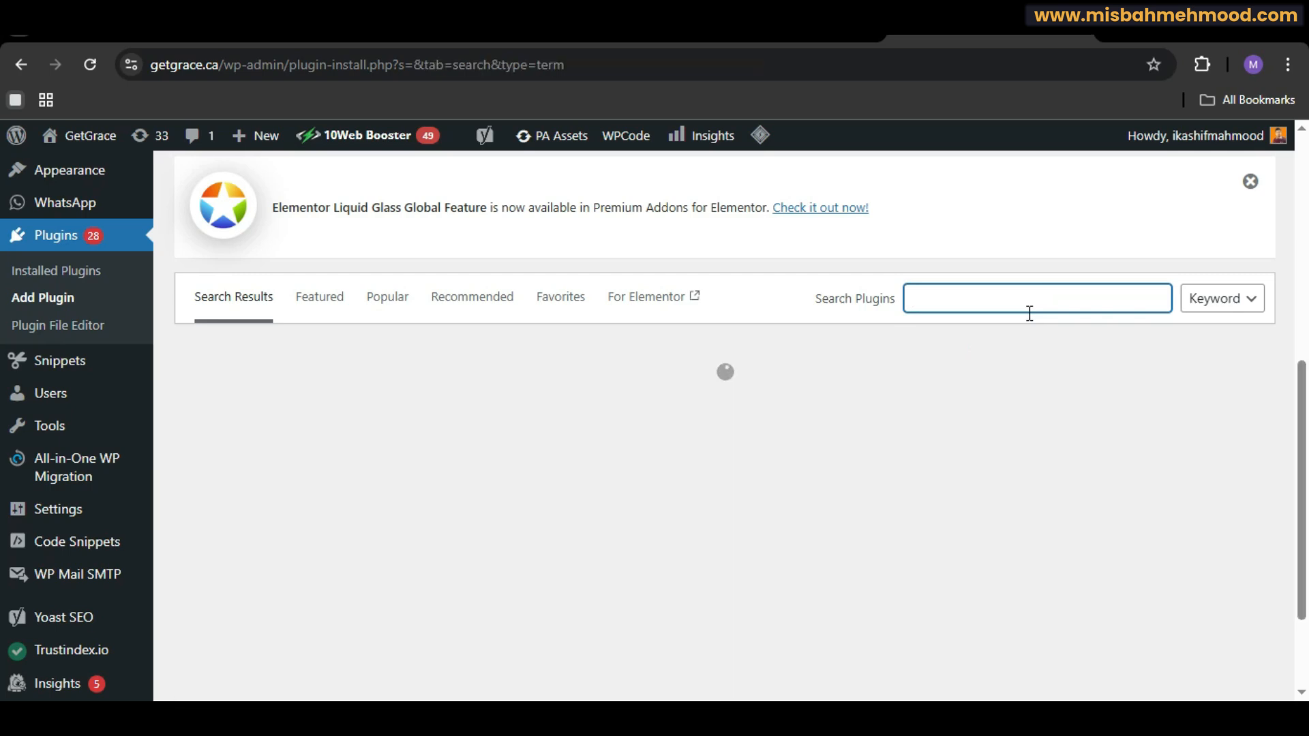
pyautogui.write('ACF')
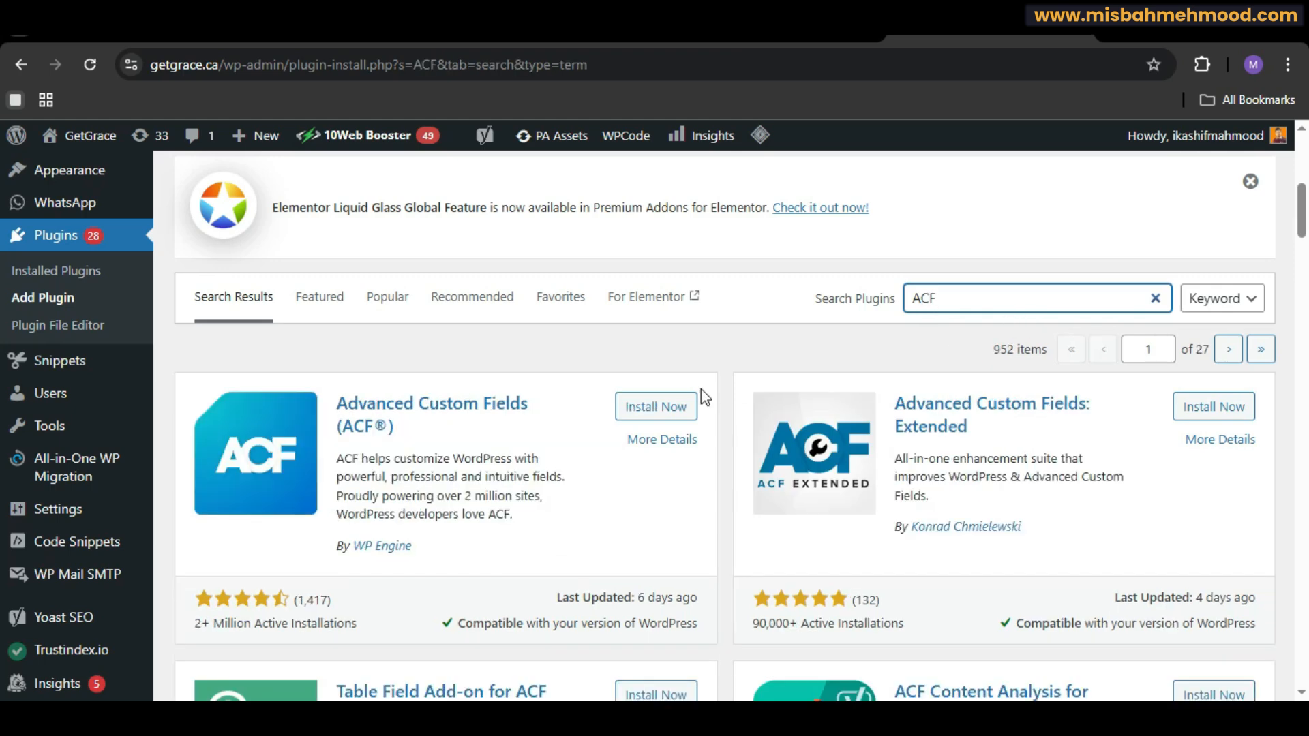
pyautogui.click(637, 409)
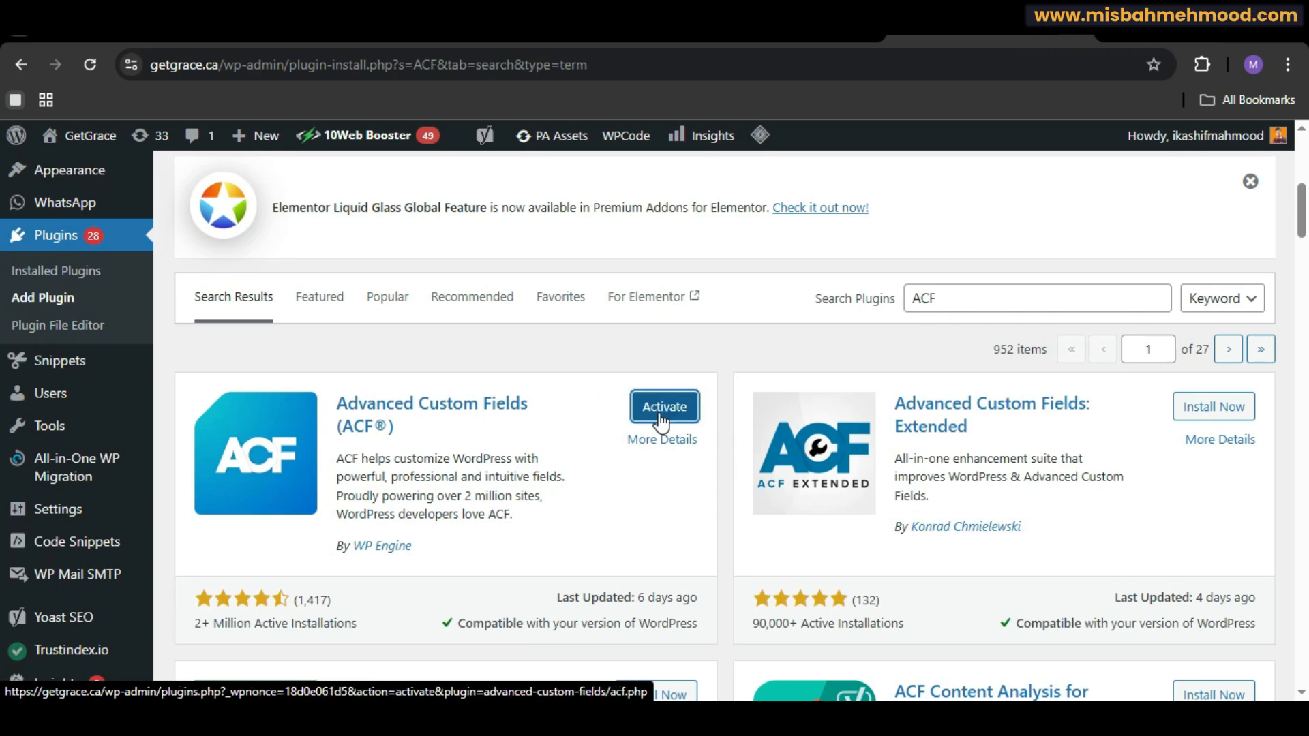
pyautogui.click(659, 415)
pyautogui.scroll(-15, 658, 418)
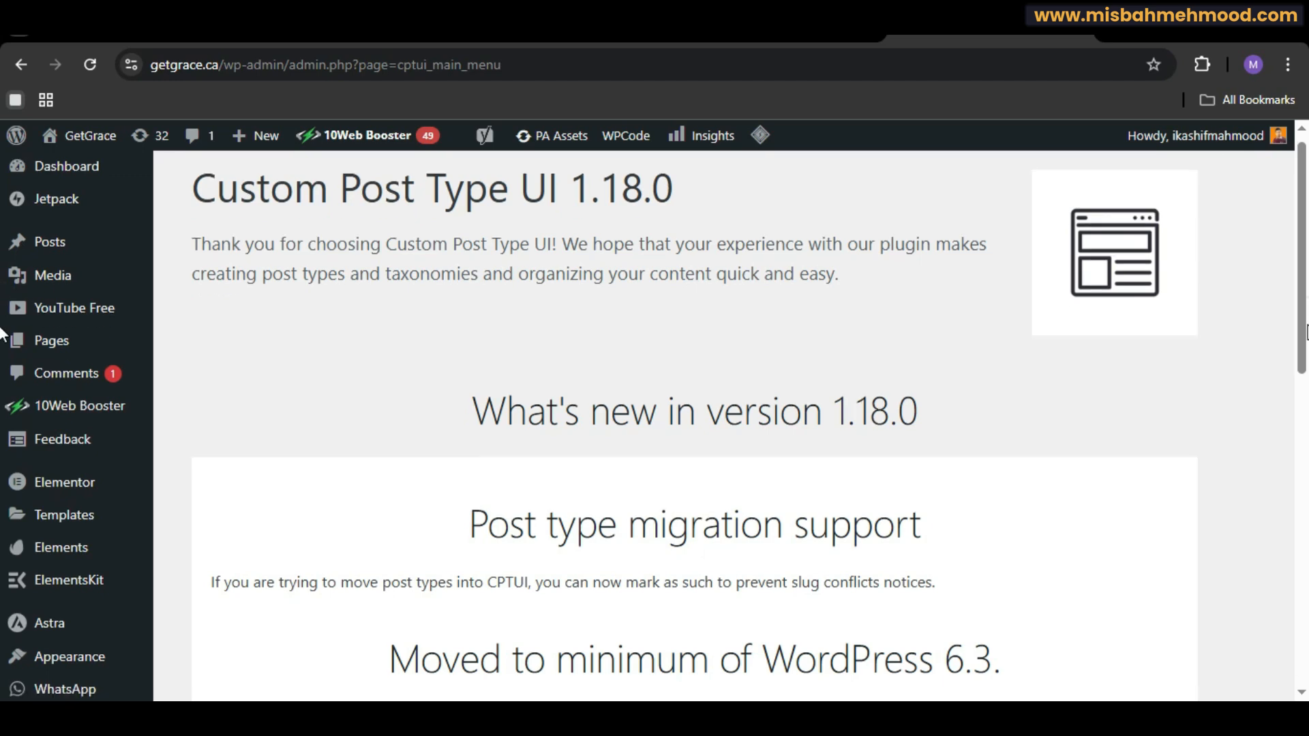
# Step: Open CPT UI's Add/Edit Post Types page and enter video as the post type slug
pyautogui.scroll(-3, 2, 358)
pyautogui.scroll(-5, 2, 358)
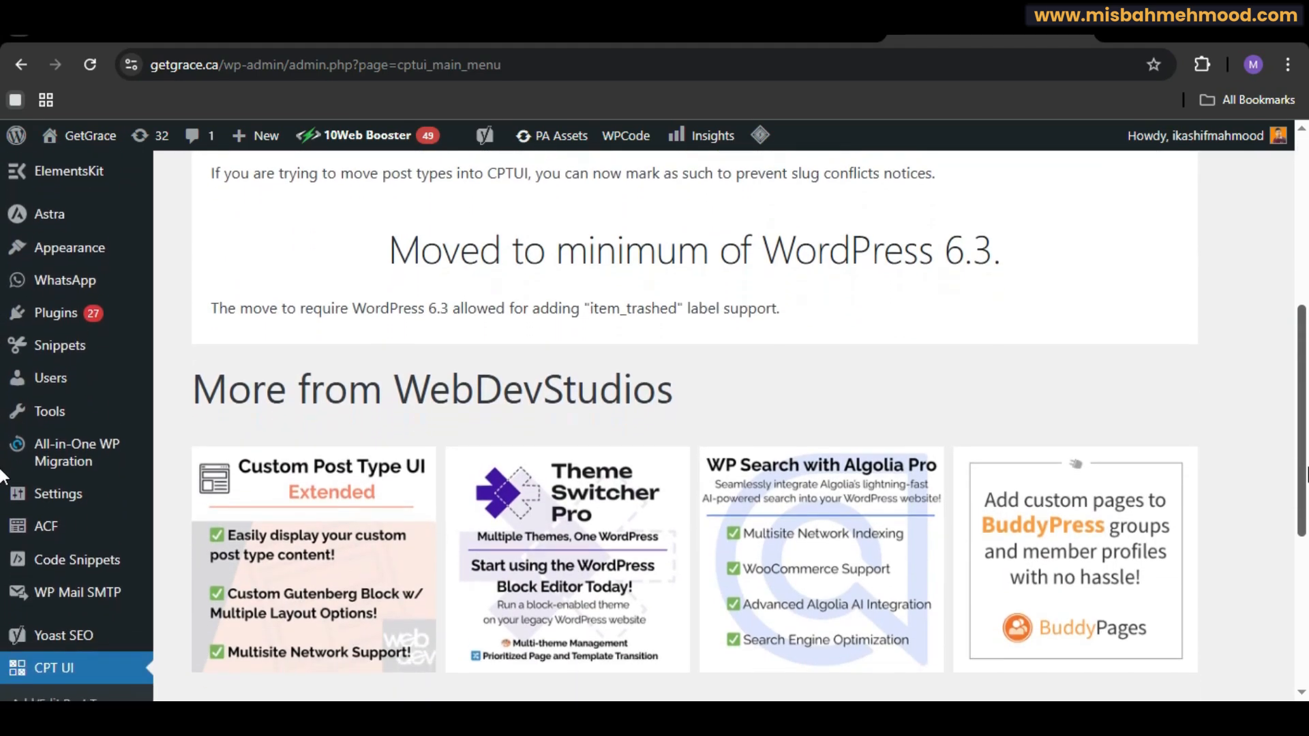
pyautogui.scroll(-2, 2, 498)
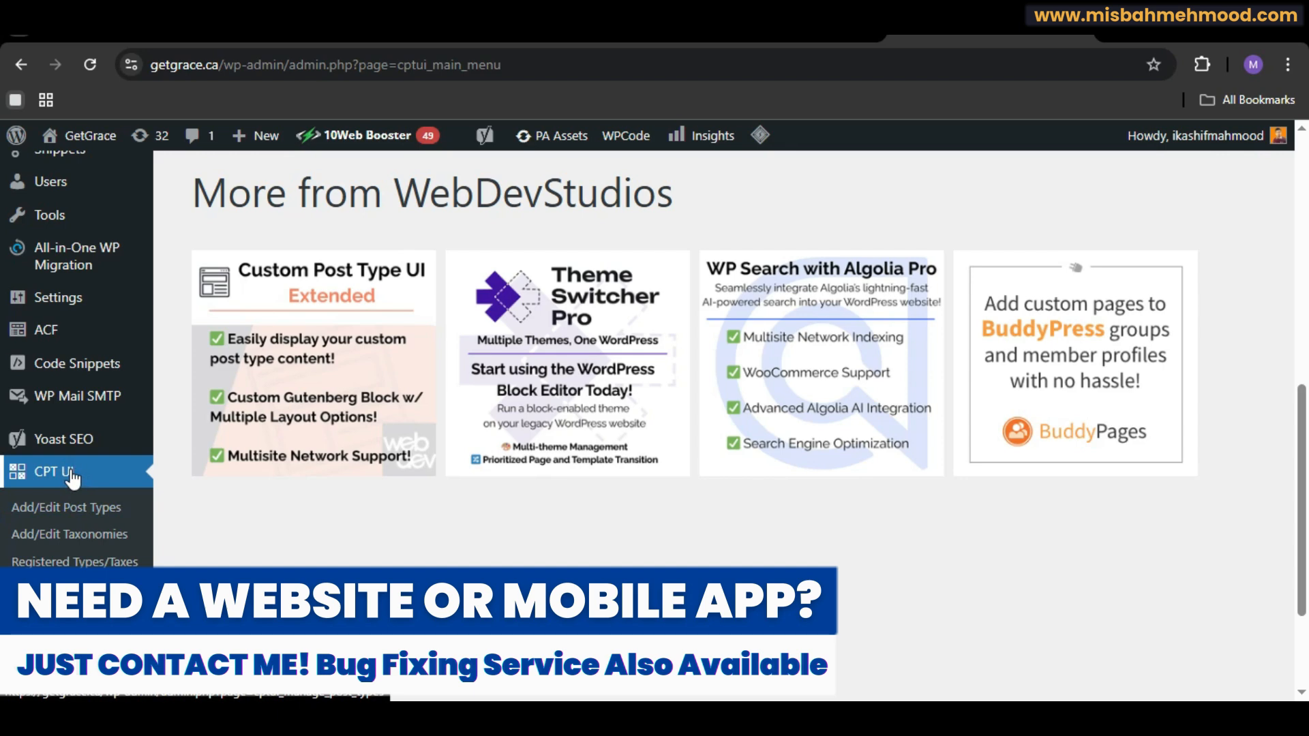
pyautogui.click(80, 517)
pyautogui.scroll(-2, 2, 203)
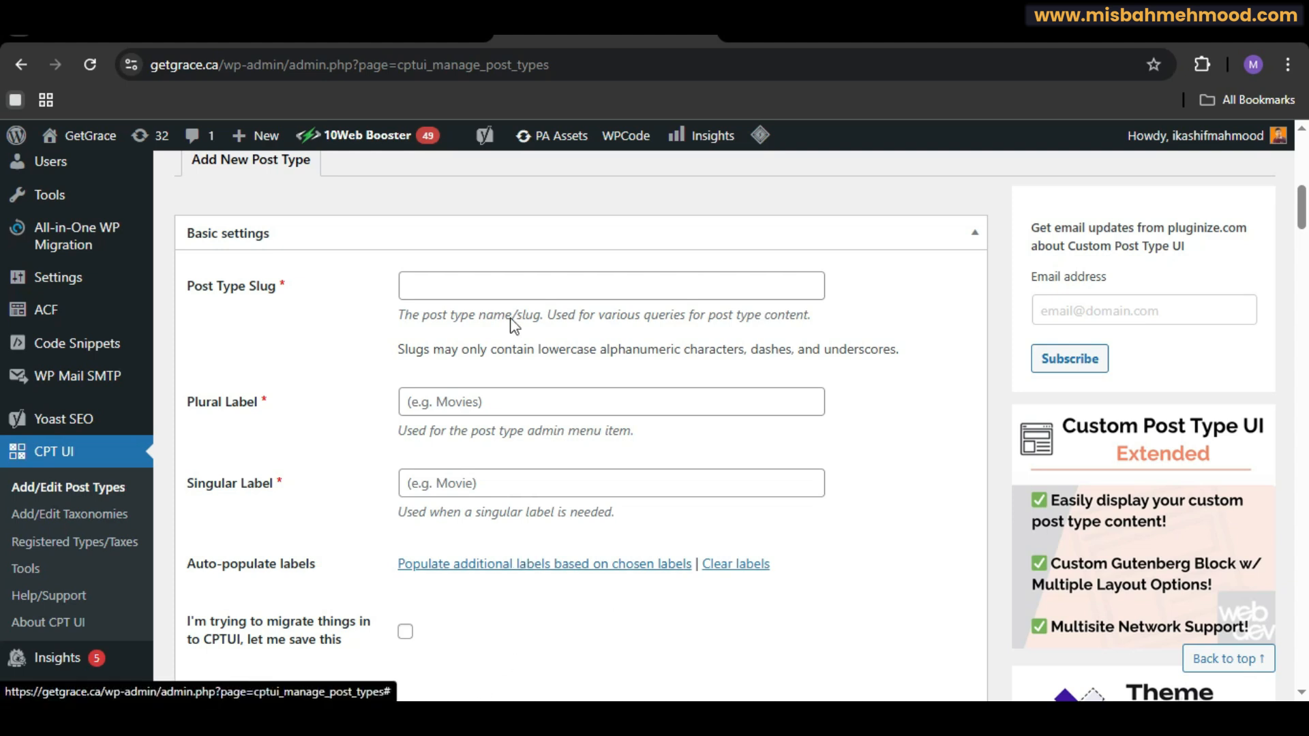
pyautogui.click(469, 286)
pyautogui.write('v')
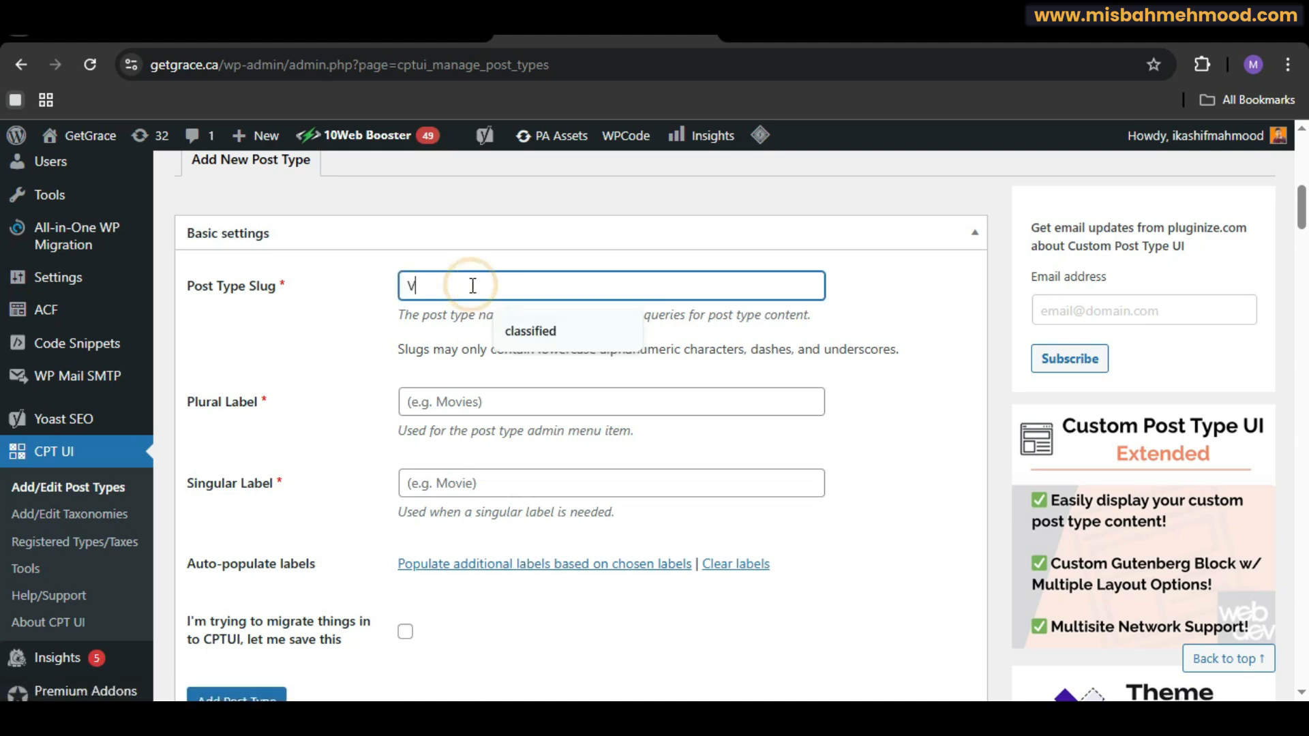
pyautogui.write('ideos')
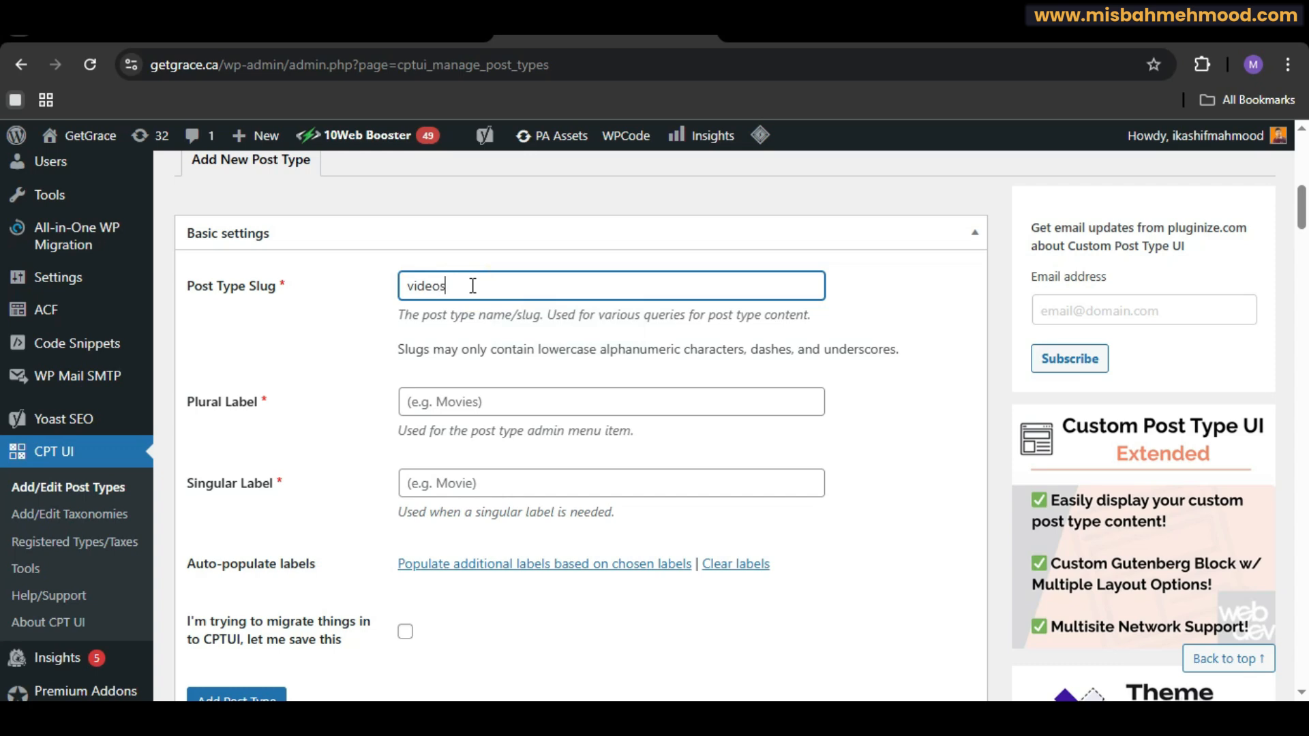
# Step: Set the plural label to Videos and the singular label to Video
pyautogui.click(513, 409)
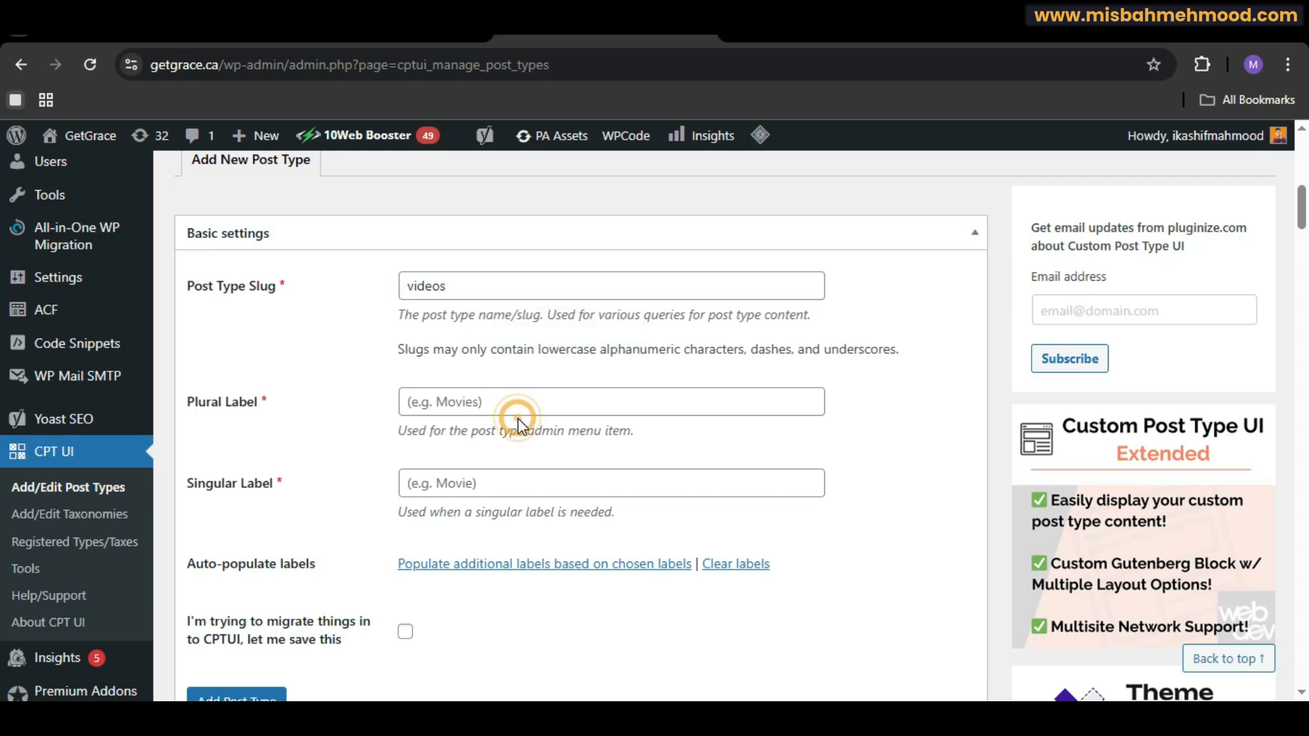
pyautogui.scroll(1, 457, 428)
pyautogui.write('Videos')
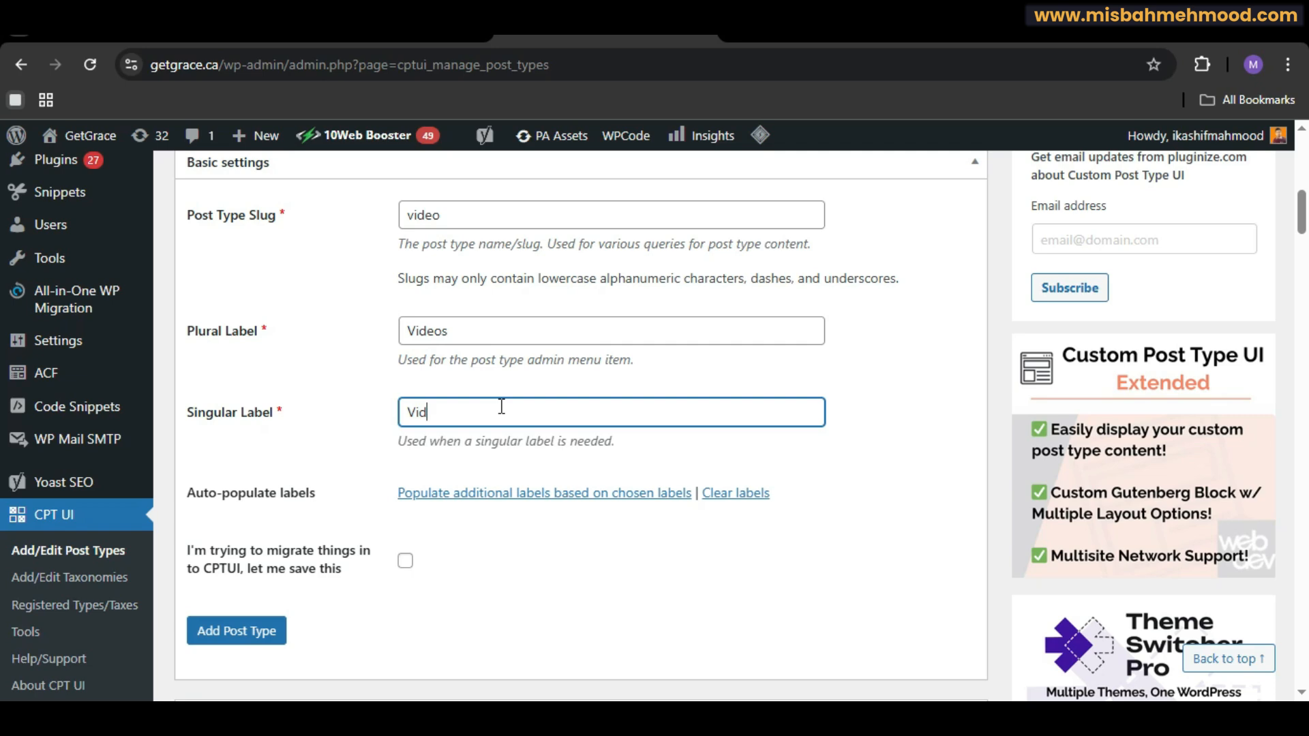
pyautogui.write('eo')
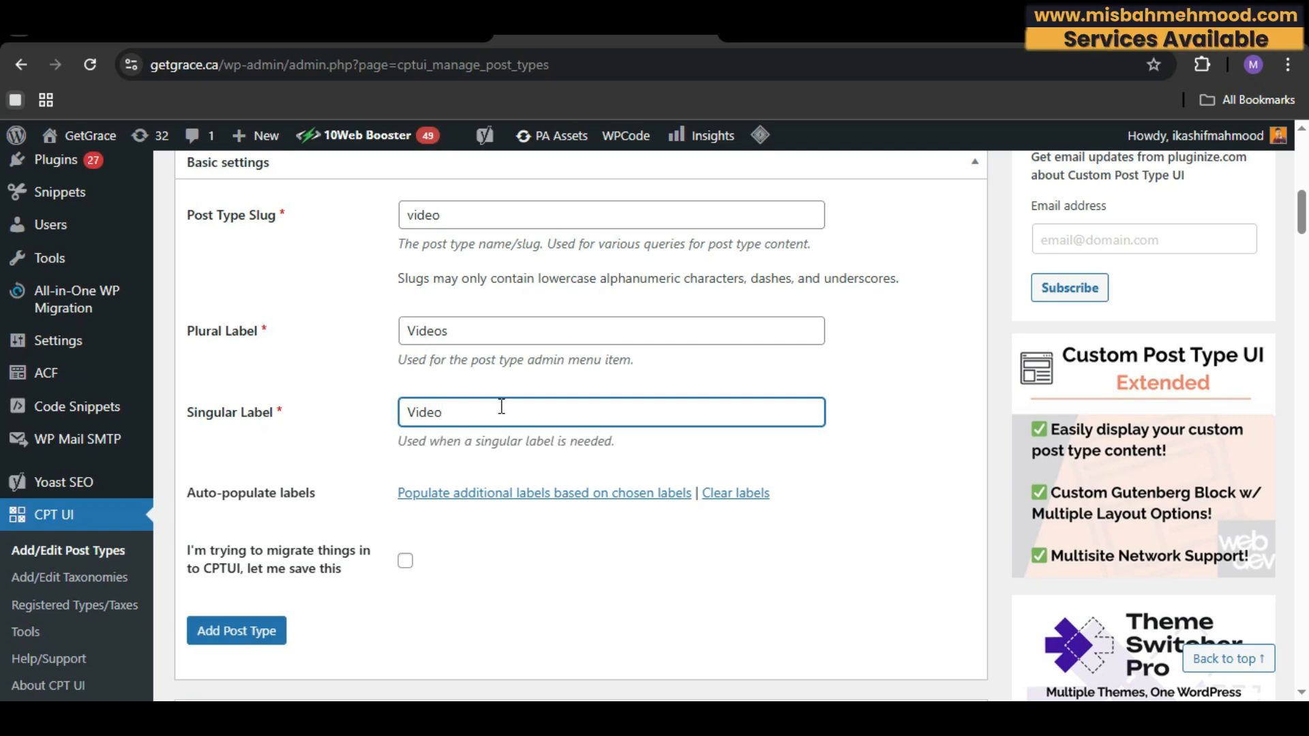
# Step: Add the new post type
pyautogui.scroll(-2, 382, 450)
pyautogui.click(268, 491)
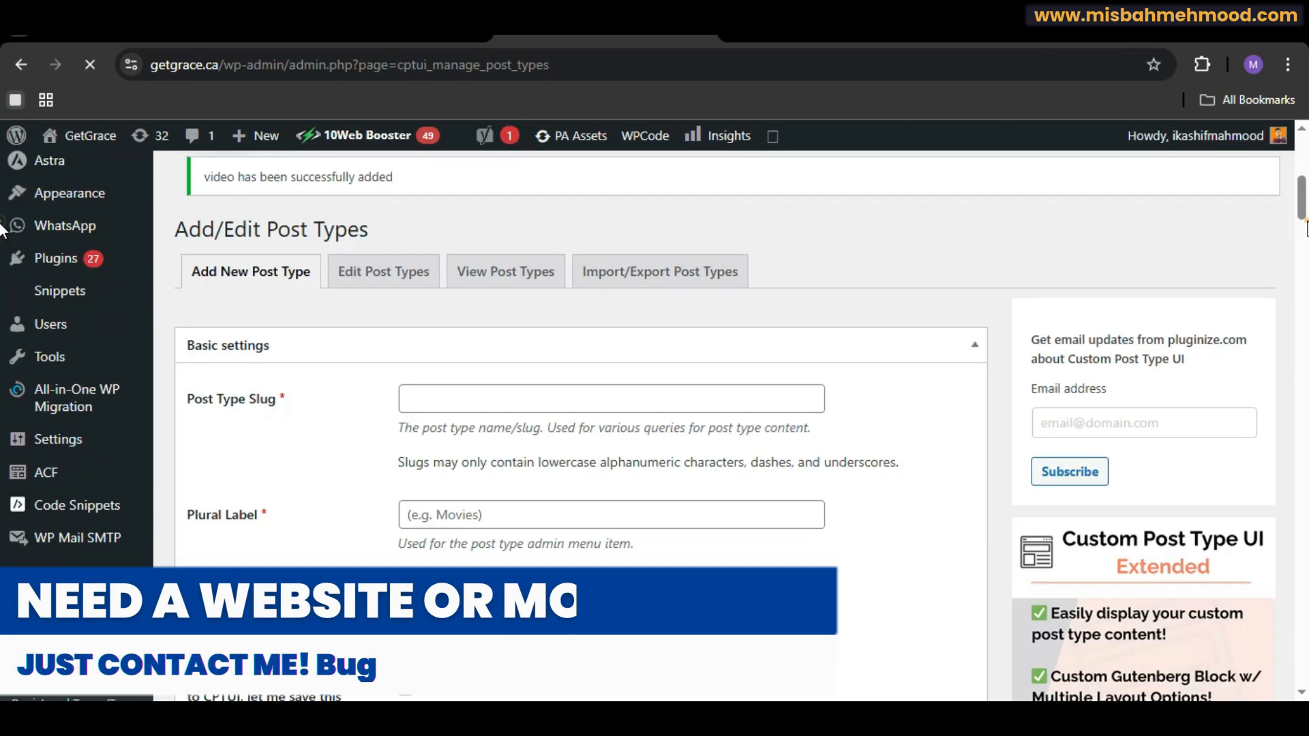
pyautogui.moveTo(1307, 221); pyautogui.dragTo(1289, 199)
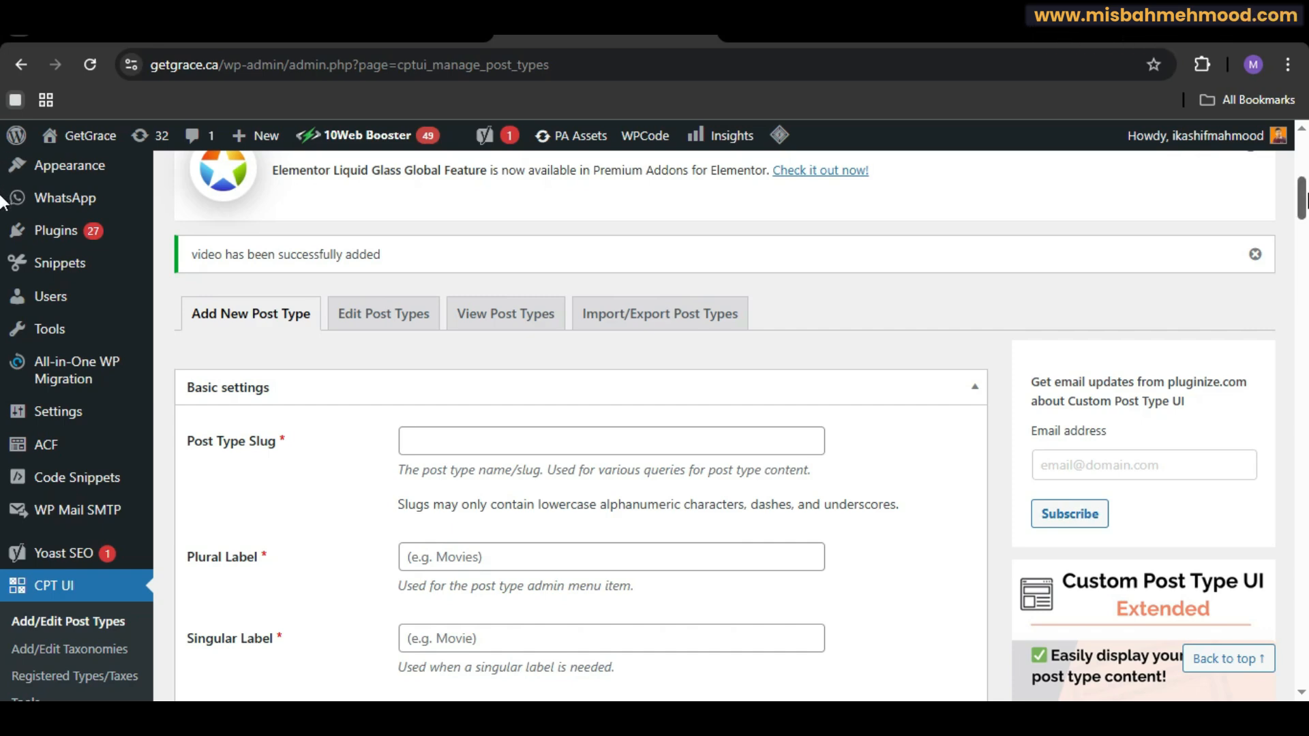
pyautogui.moveTo(1306, 195); pyautogui.dragTo(1293, 225)
# Step: Start a new ACF field group and title it youtube video
pyautogui.moveTo(60, 336)
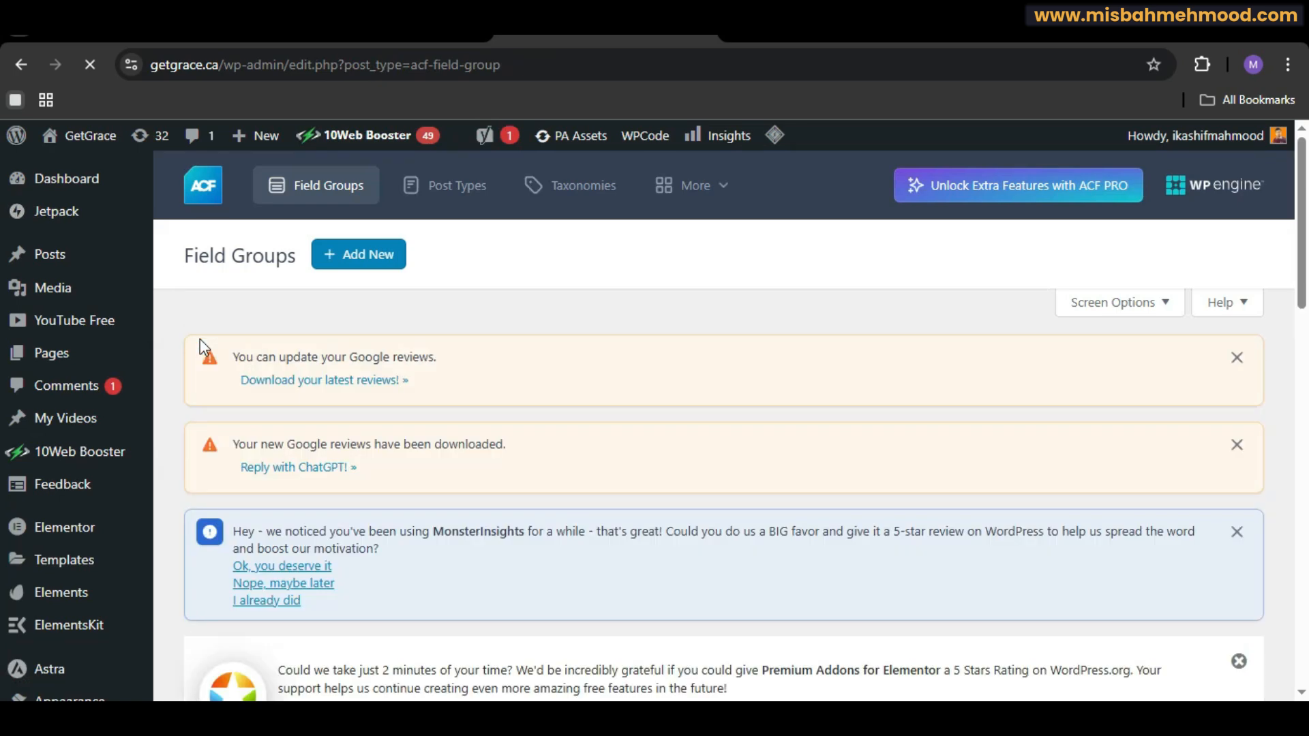
pyautogui.scroll(-10, 682, 409)
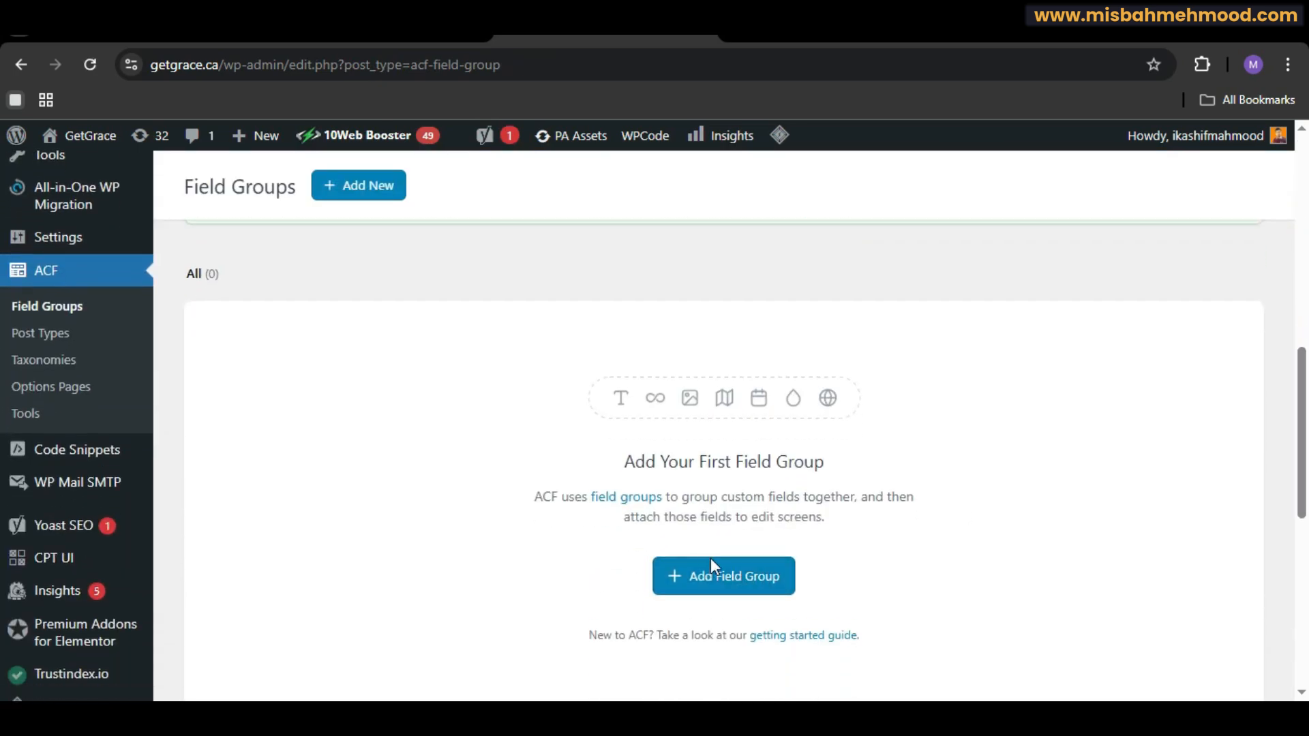
pyautogui.click(722, 575)
pyautogui.click(468, 254)
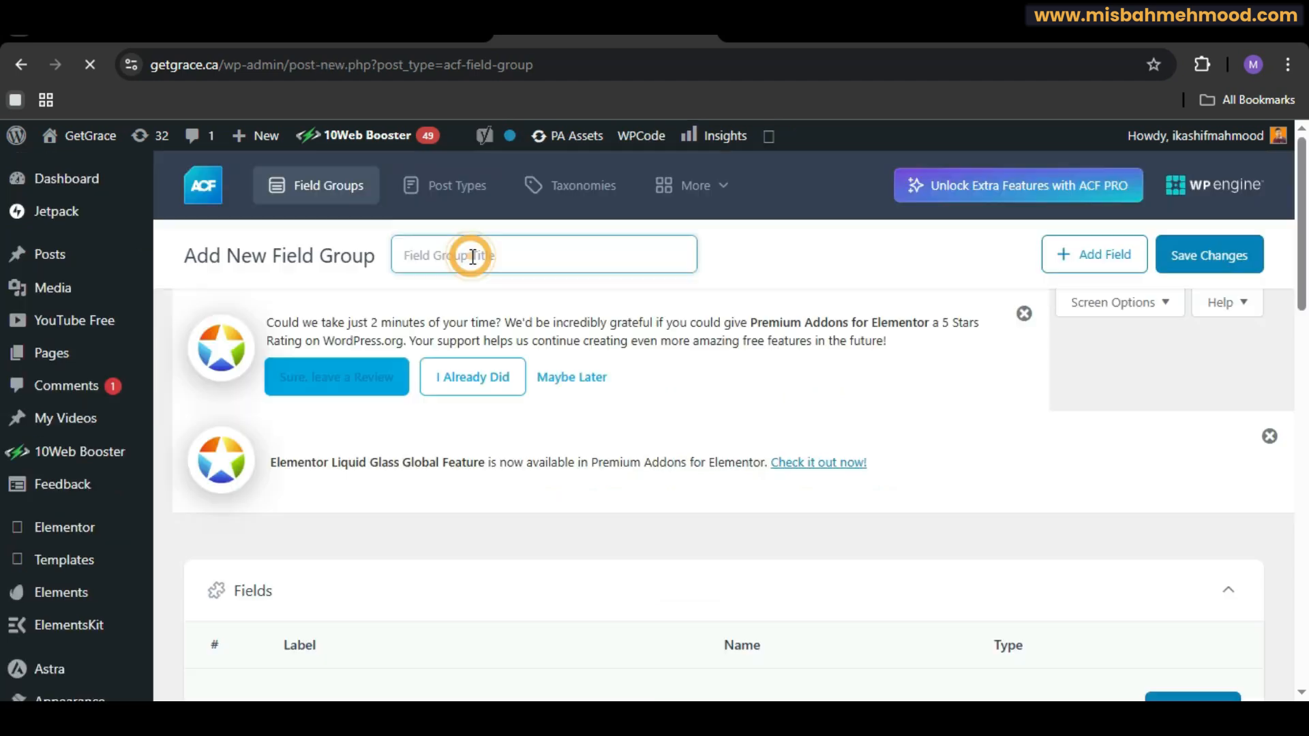
pyautogui.write('youtu')
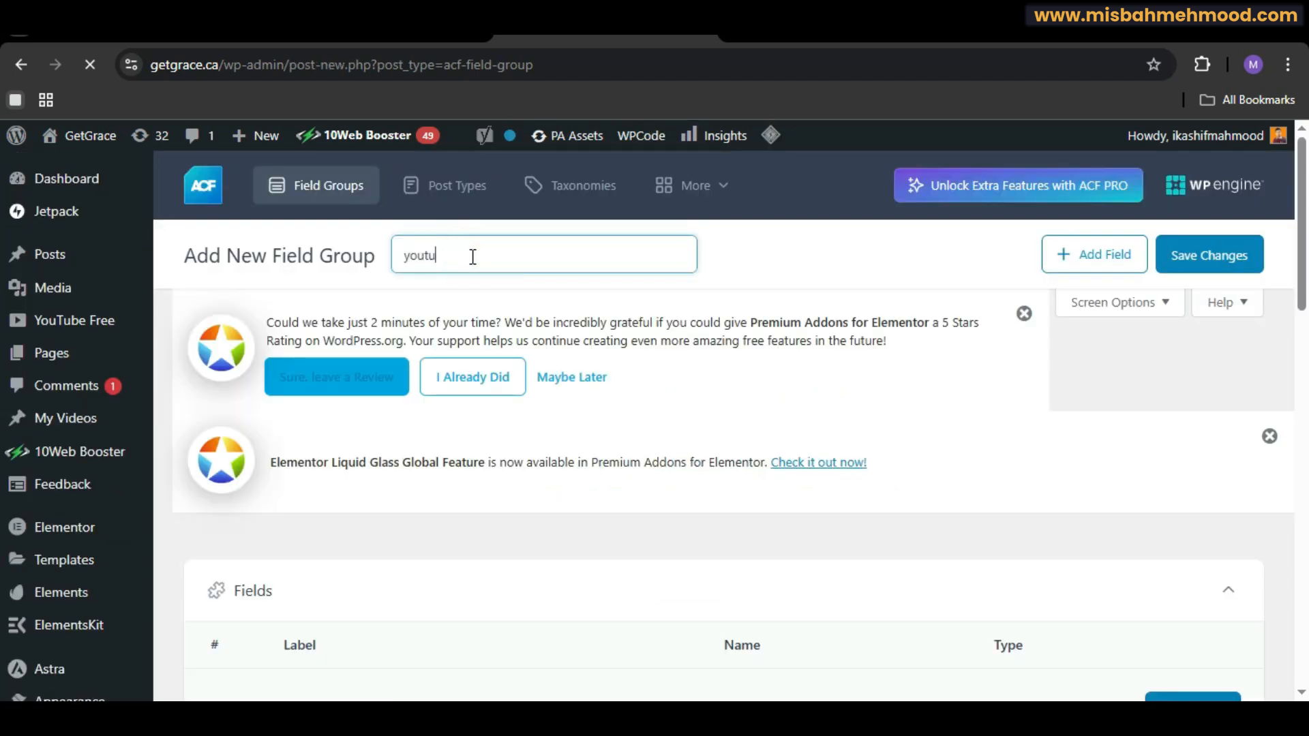
pyautogui.write('be video')
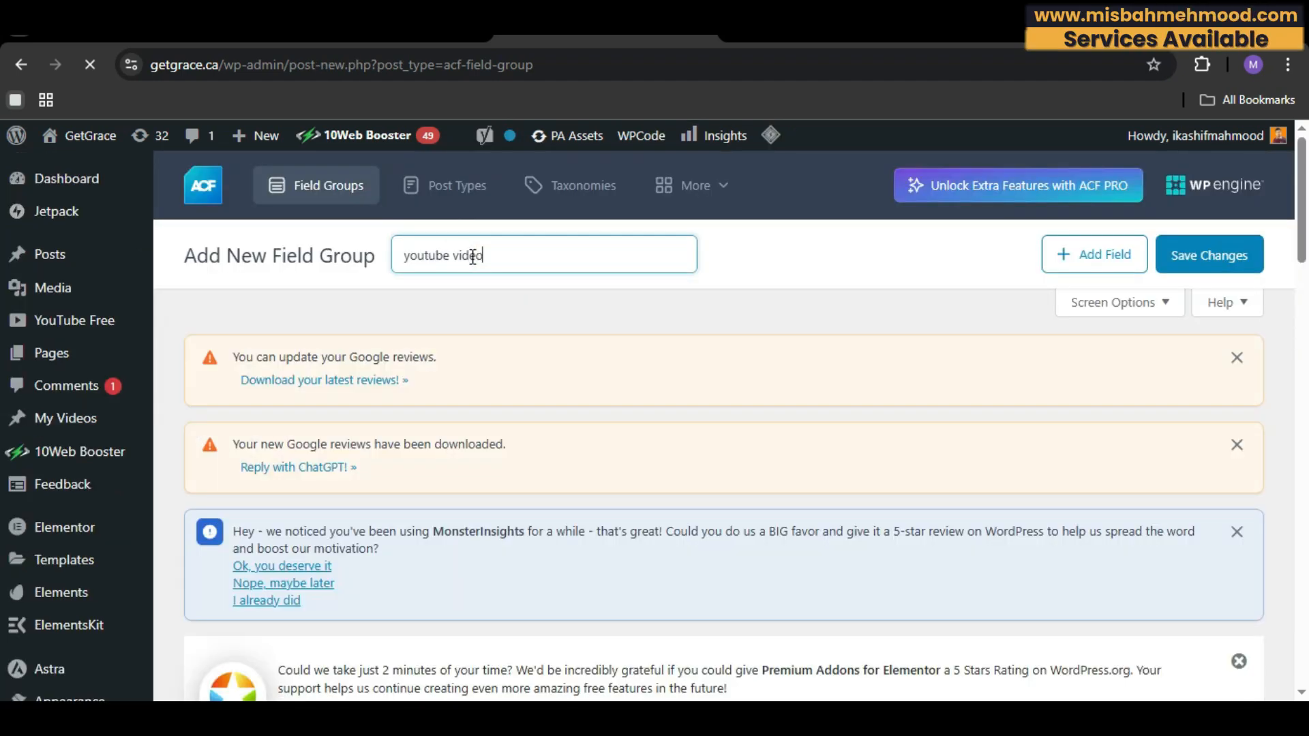
# Step: Save the youtube video field group to publish it
pyautogui.click(1208, 256)
pyautogui.scroll(-8, 2, 198)
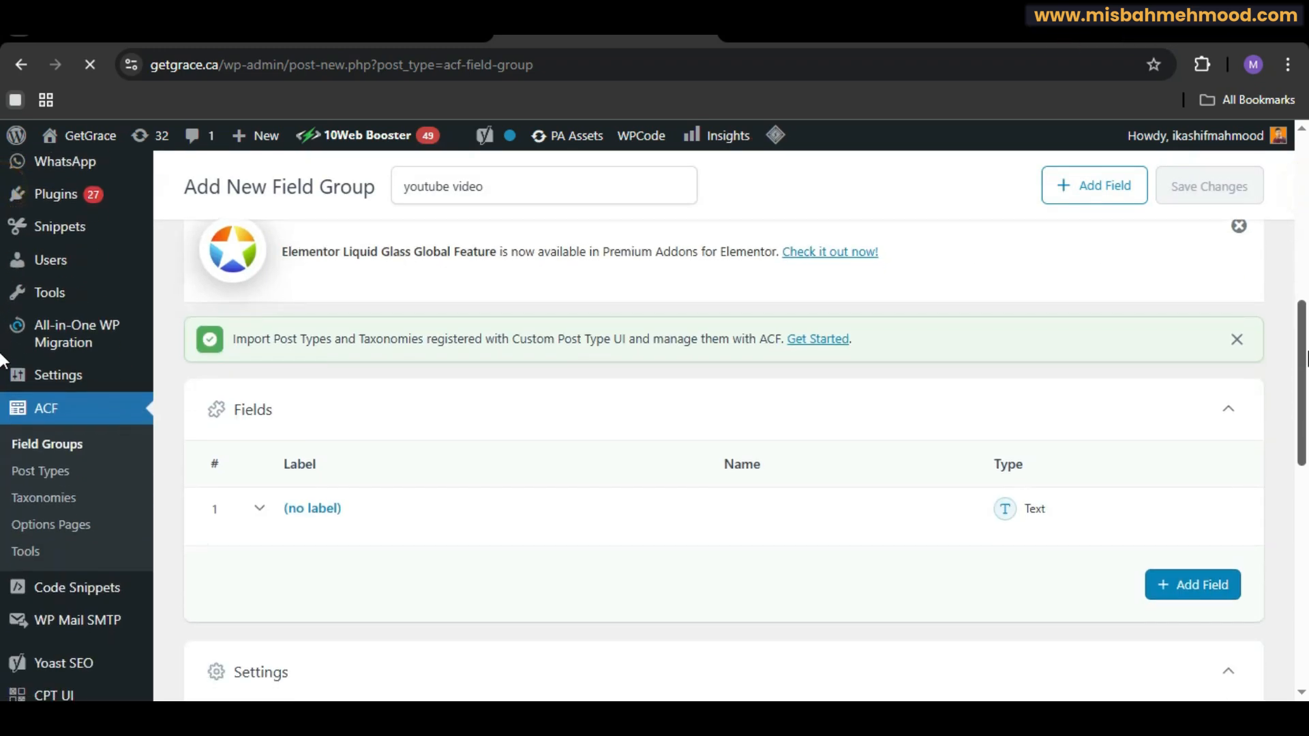
pyautogui.scroll(-3, 2, 359)
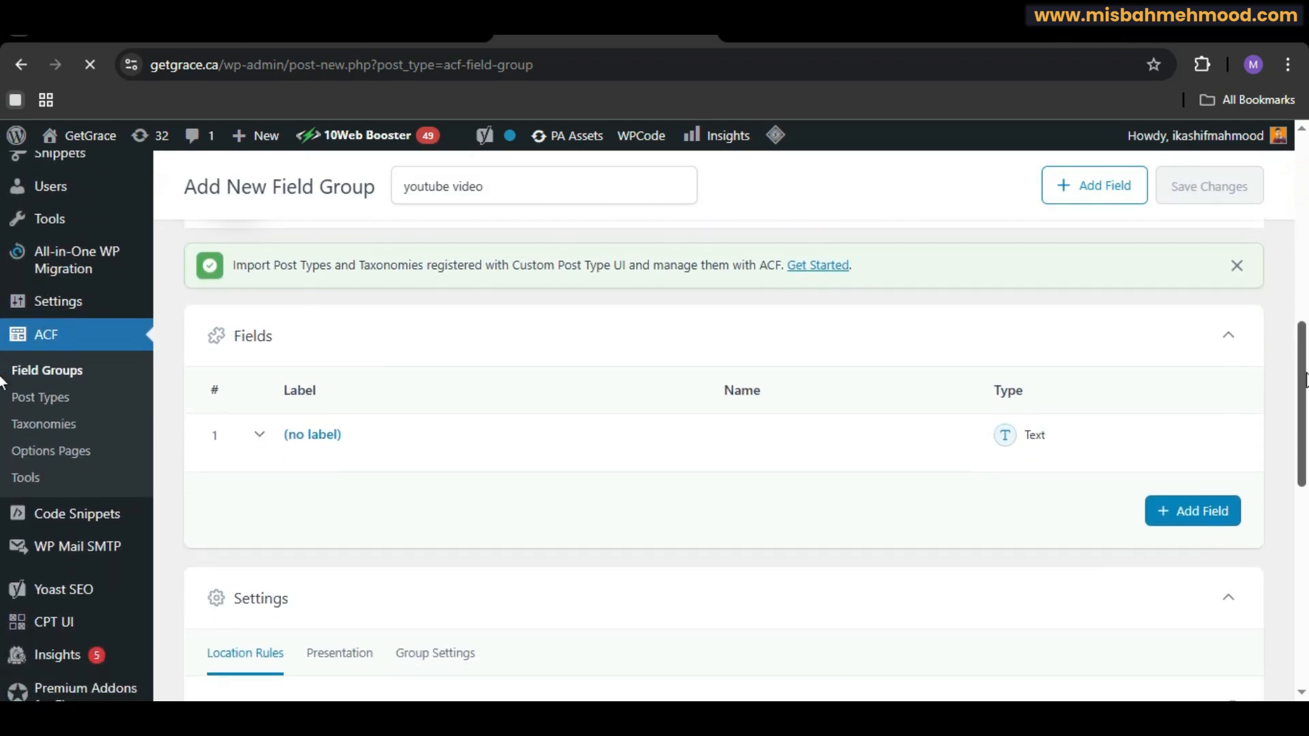
pyautogui.scroll(-1, 2, 386)
pyautogui.scroll(-1, 2, 392)
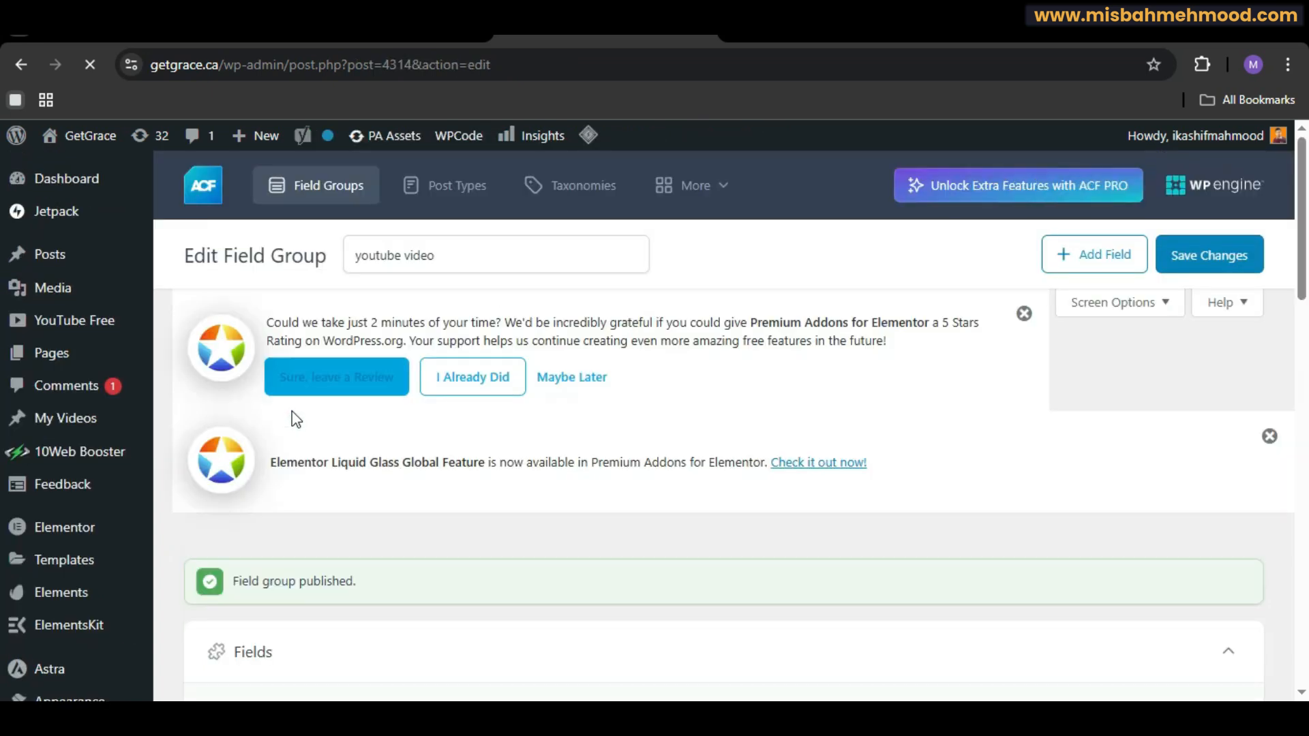
pyautogui.scroll(-8, 406, 552)
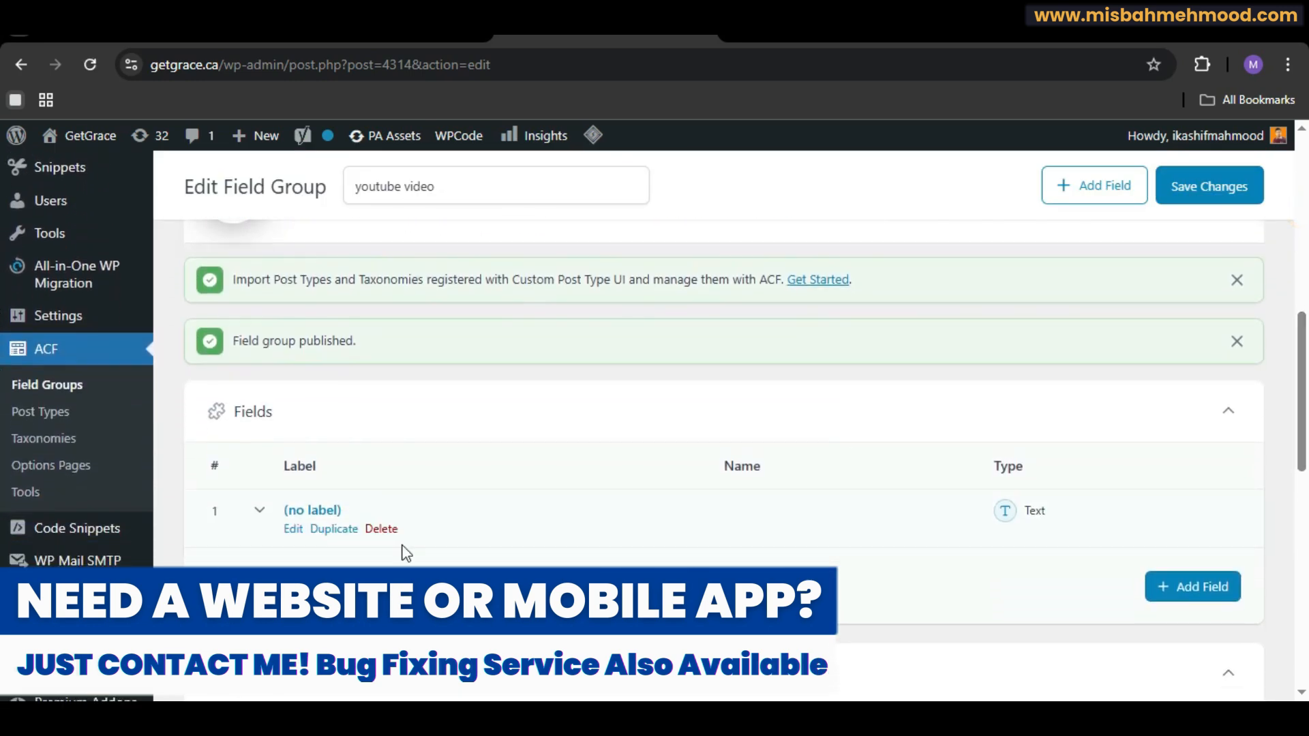
# Step: Open the group's first field and set its field type to oEmbed
pyautogui.click(294, 530)
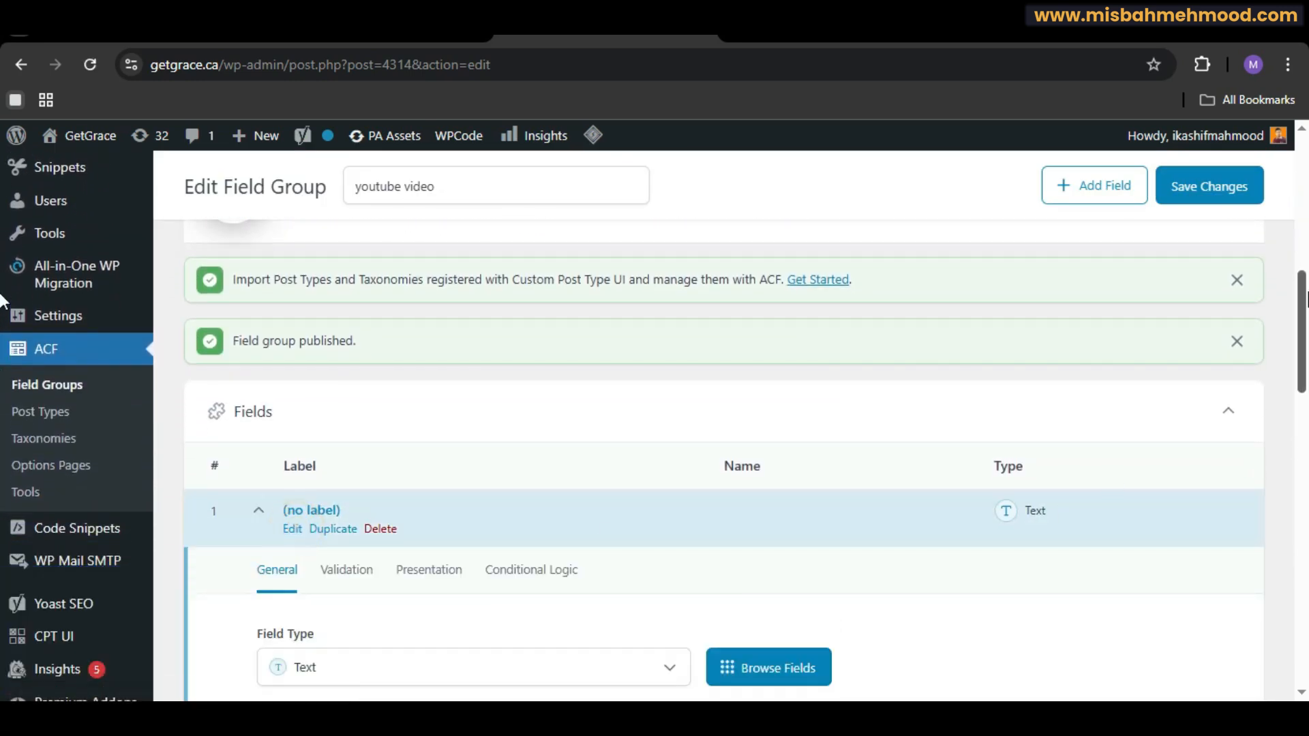
pyautogui.scroll(-4, 614, 443)
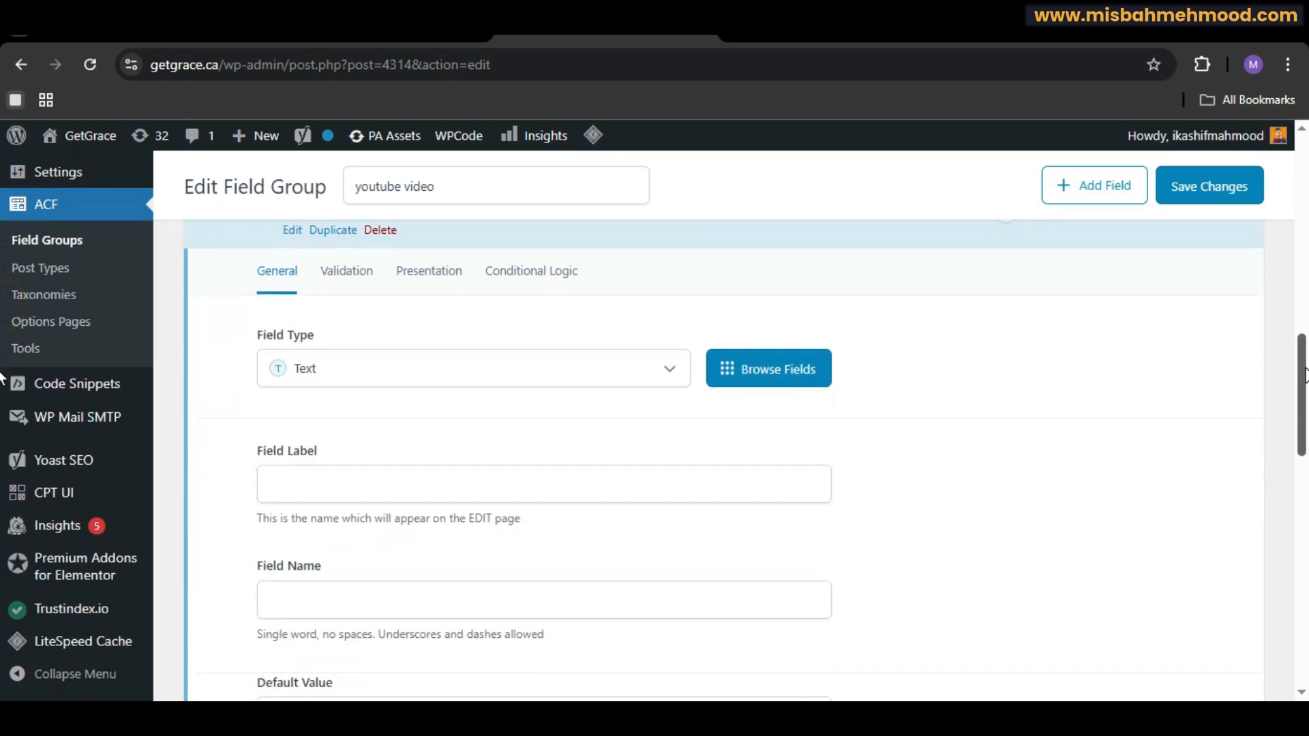
pyautogui.click(665, 369)
pyautogui.moveTo(684, 508); pyautogui.dragTo(682, 565)
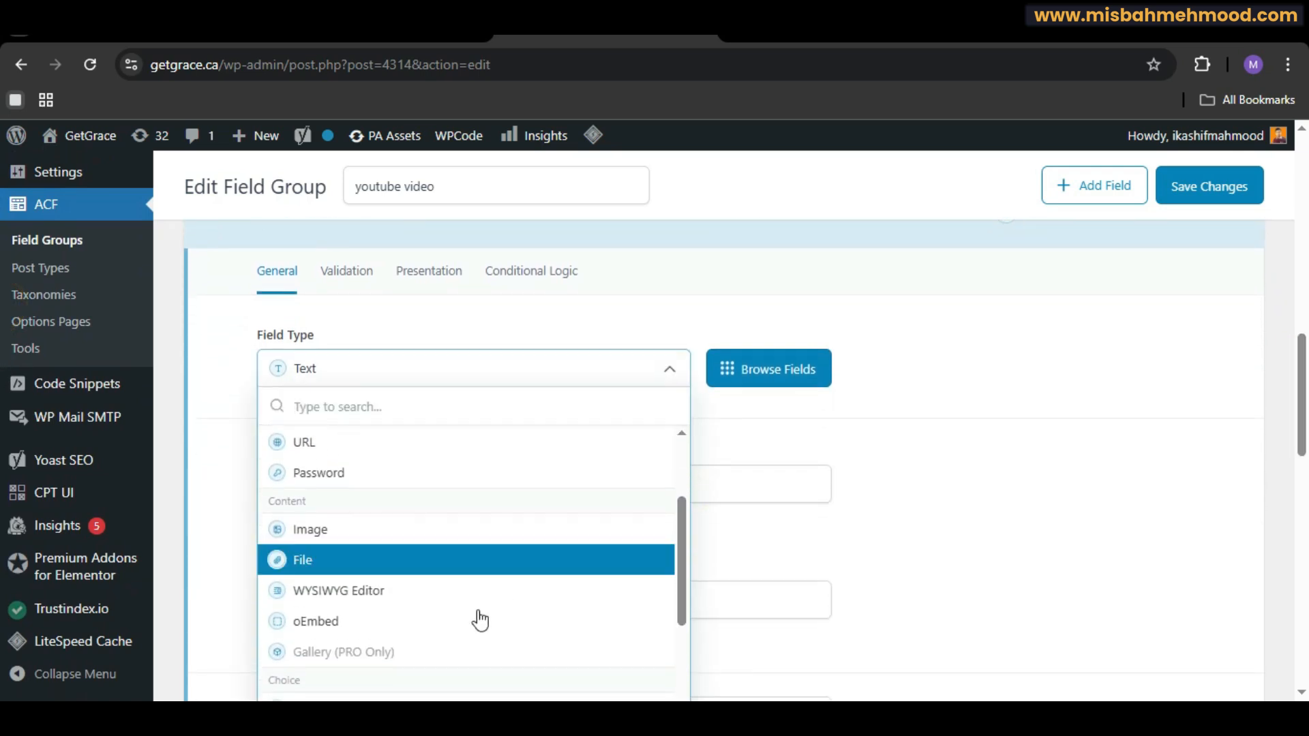
pyautogui.click(432, 622)
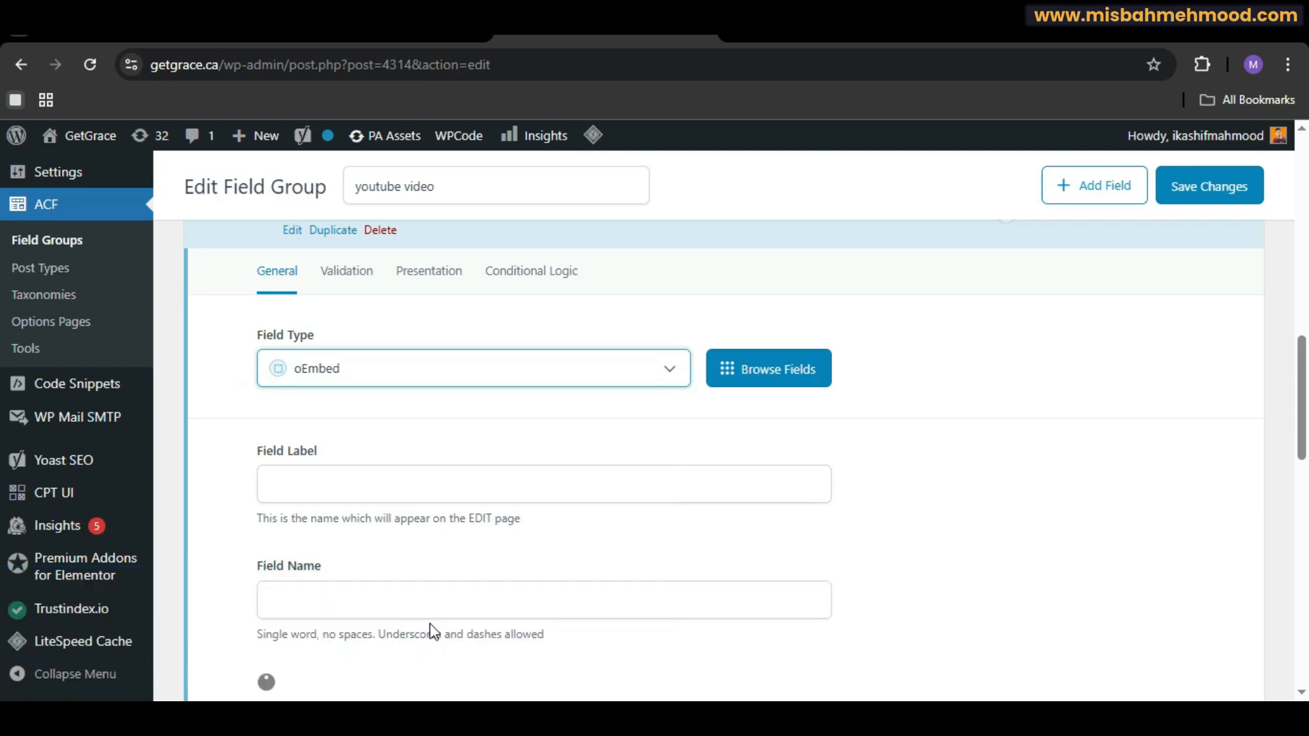
# Step: Set the field label to Youtube URL, with field name youtube_url, and close the field
pyautogui.click(372, 478)
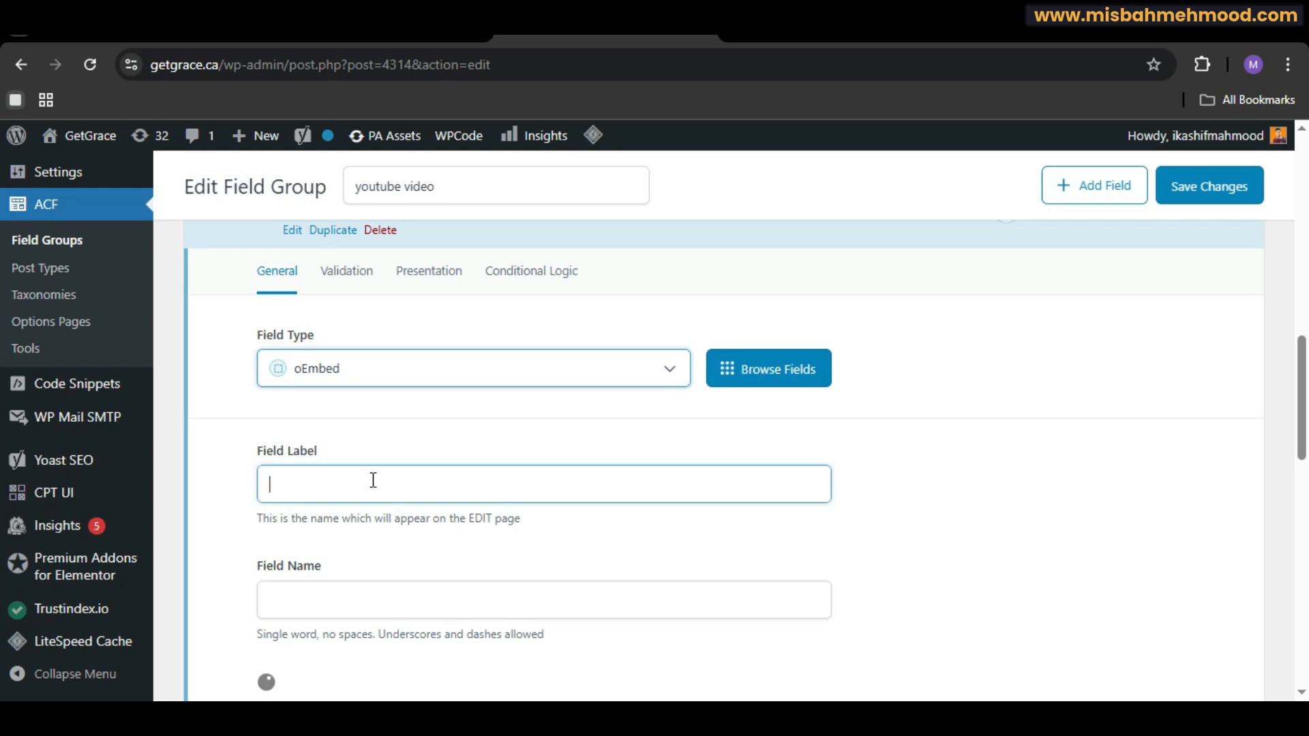
pyautogui.write('youtu')
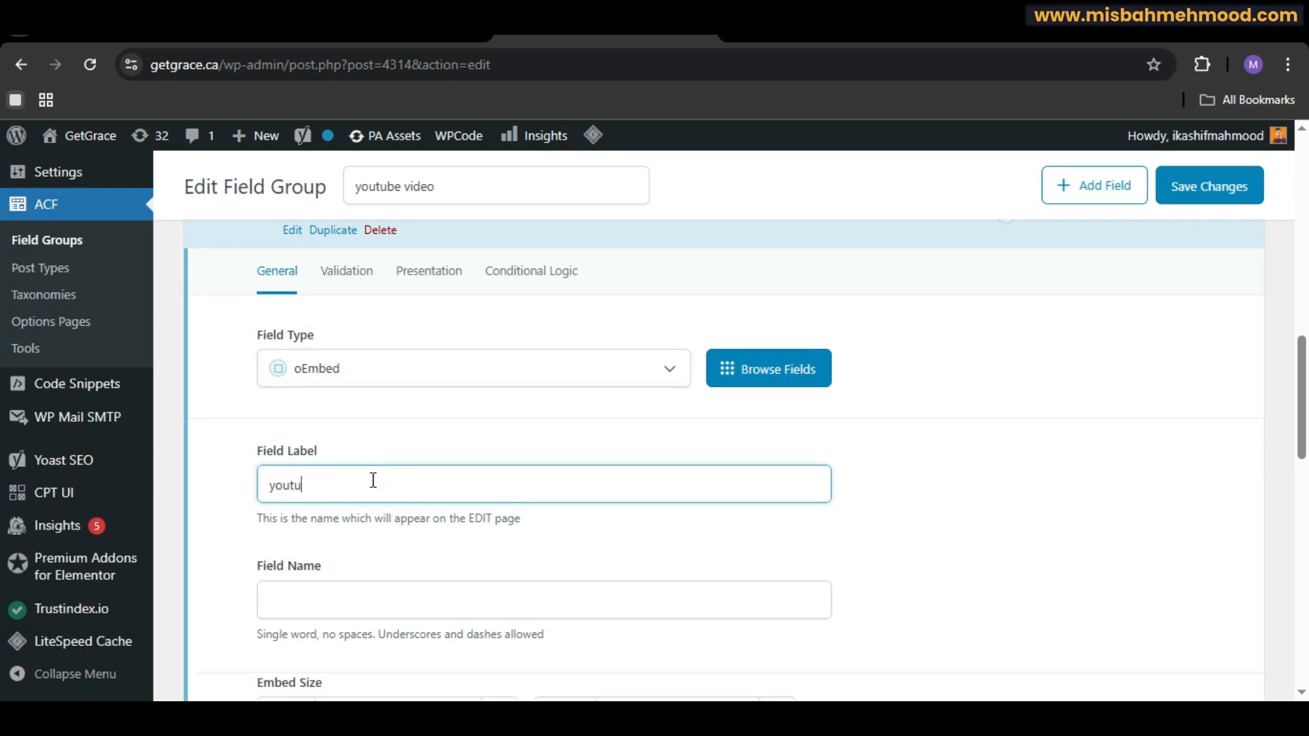
pyautogui.write('be URL')
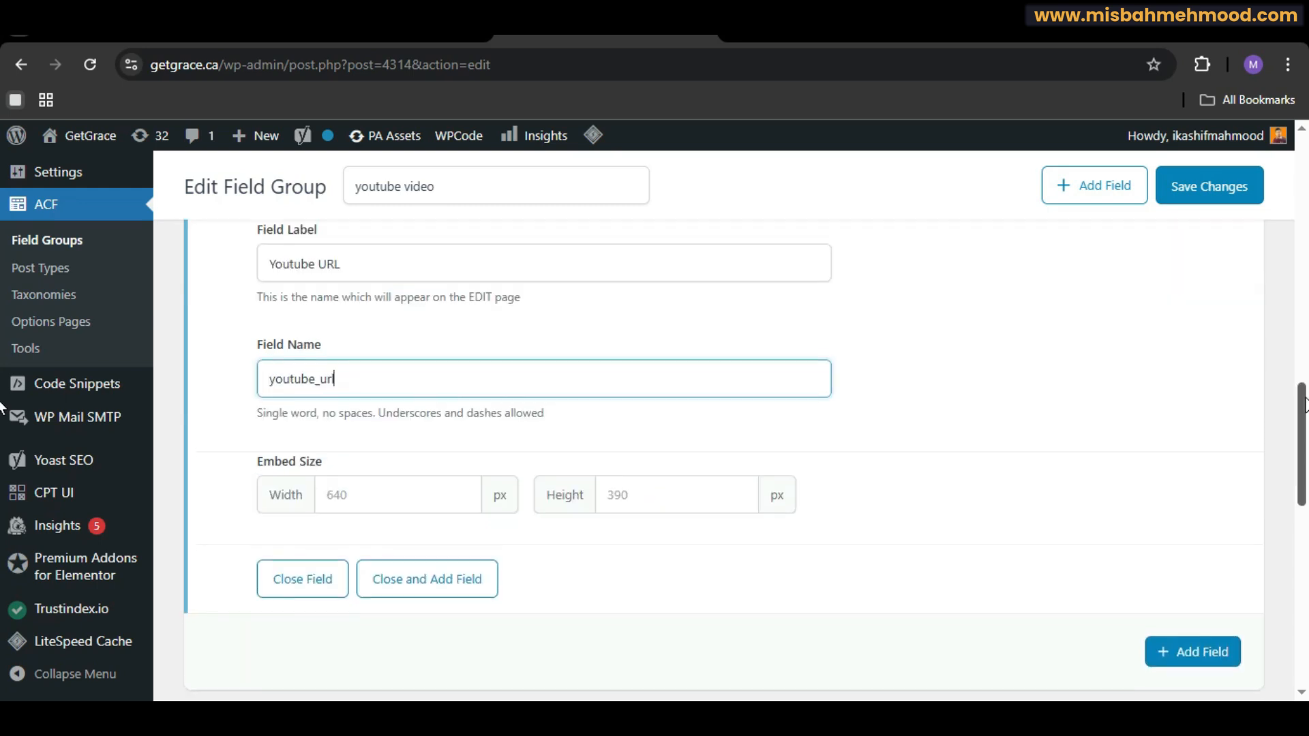
pyautogui.scroll(-1, 1299, 421)
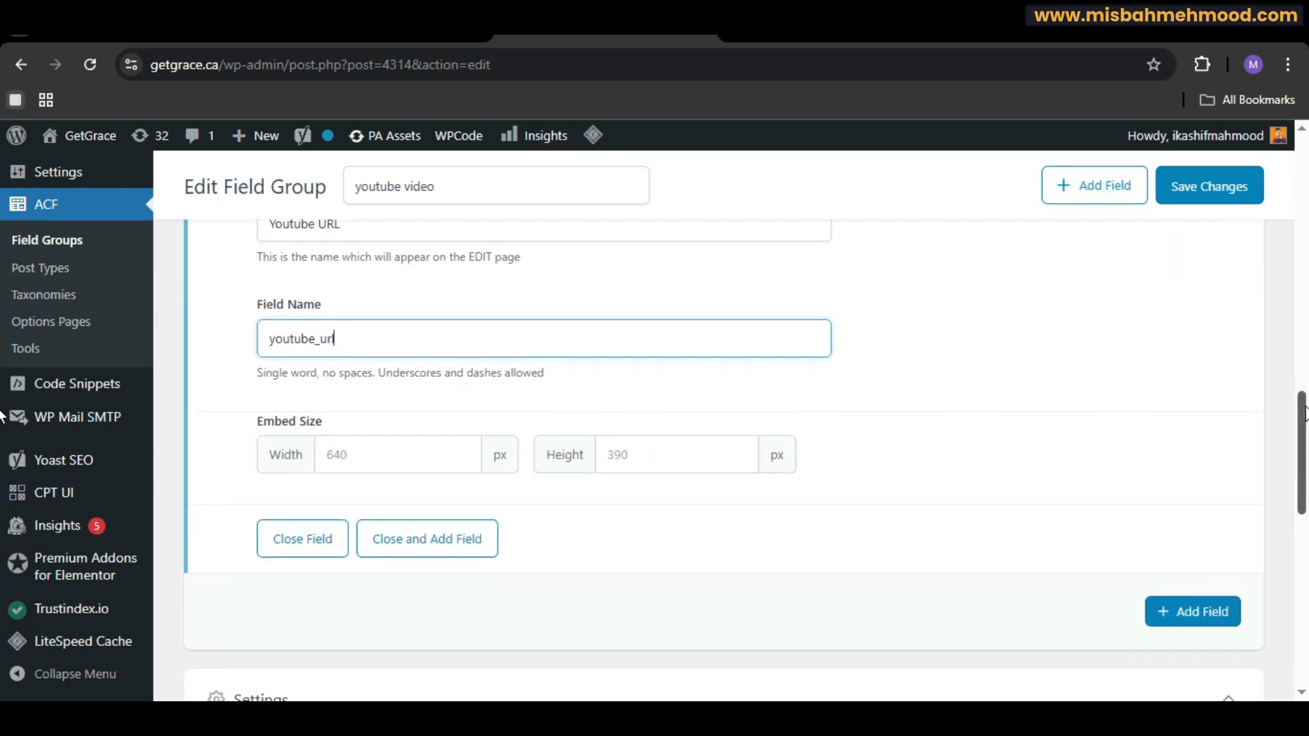
pyautogui.click(1226, 597)
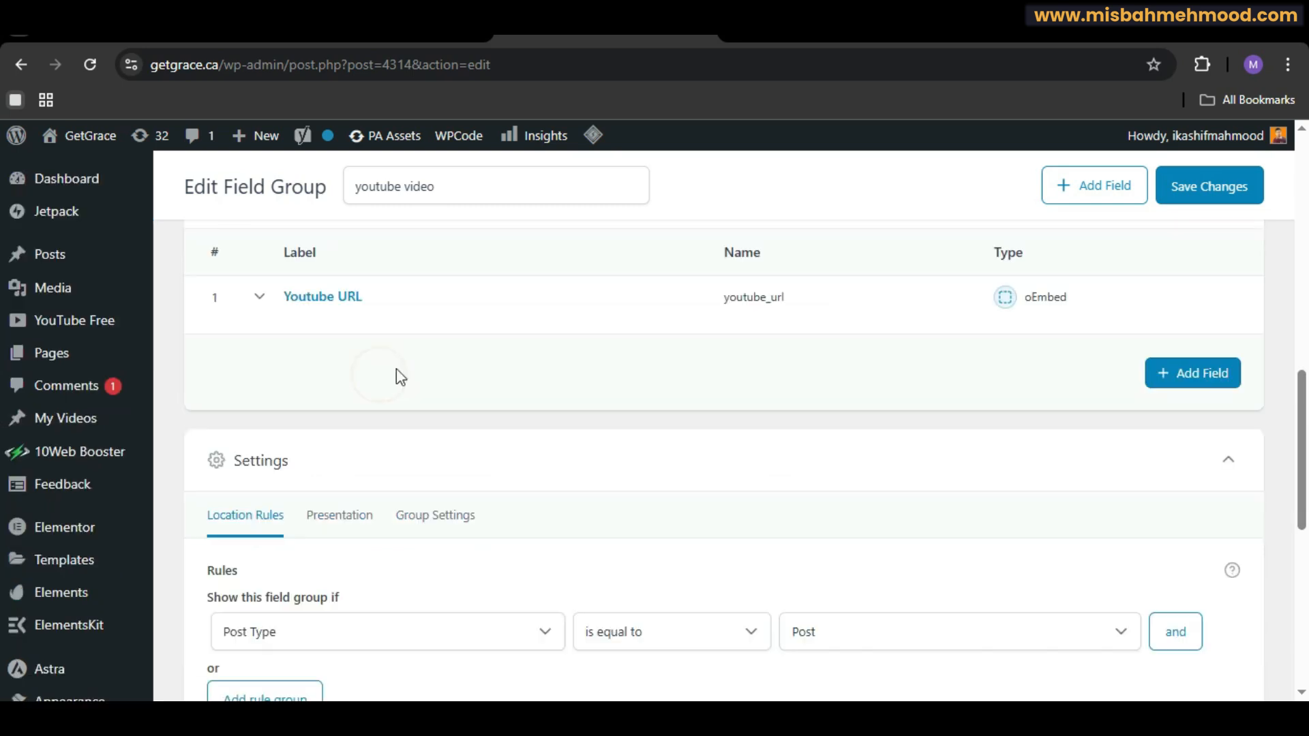
# Step: Set the location rule to show the field group when Post Type is equal to Video, and save changes
pyautogui.scroll(-3, 1295, 409)
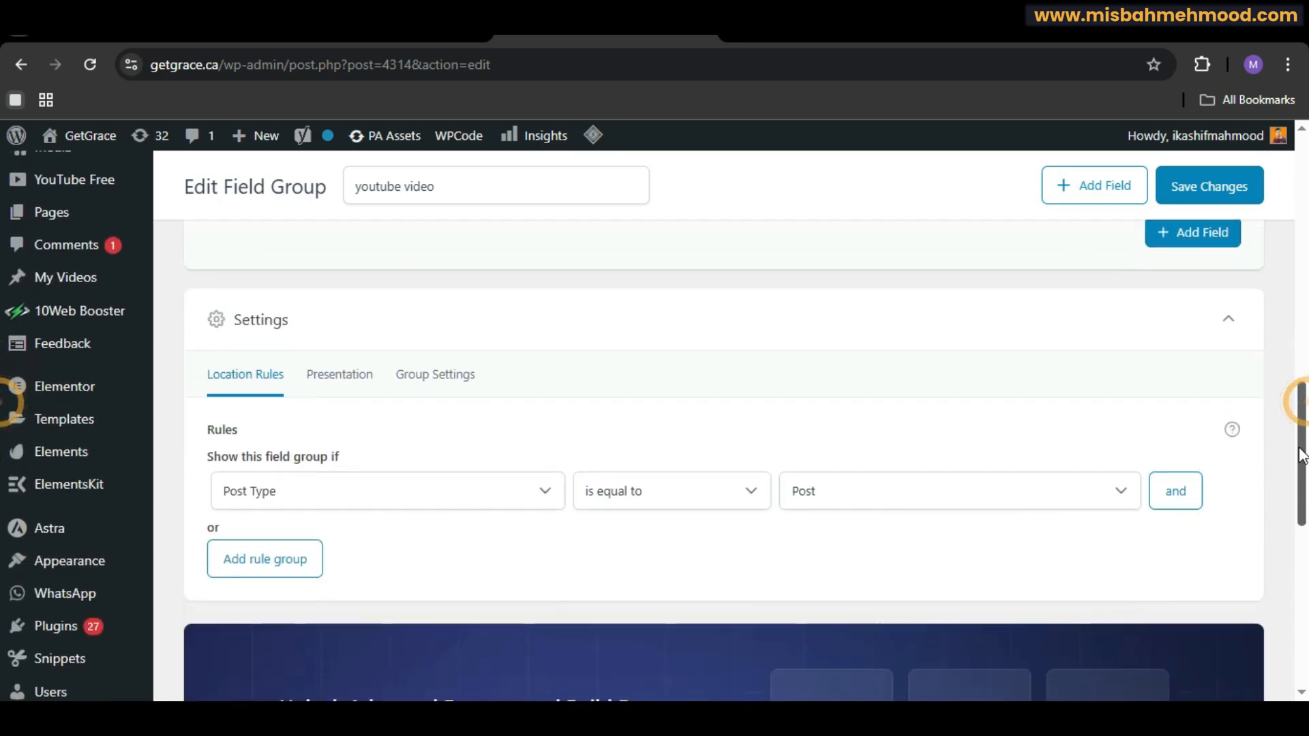
pyautogui.click(1110, 459)
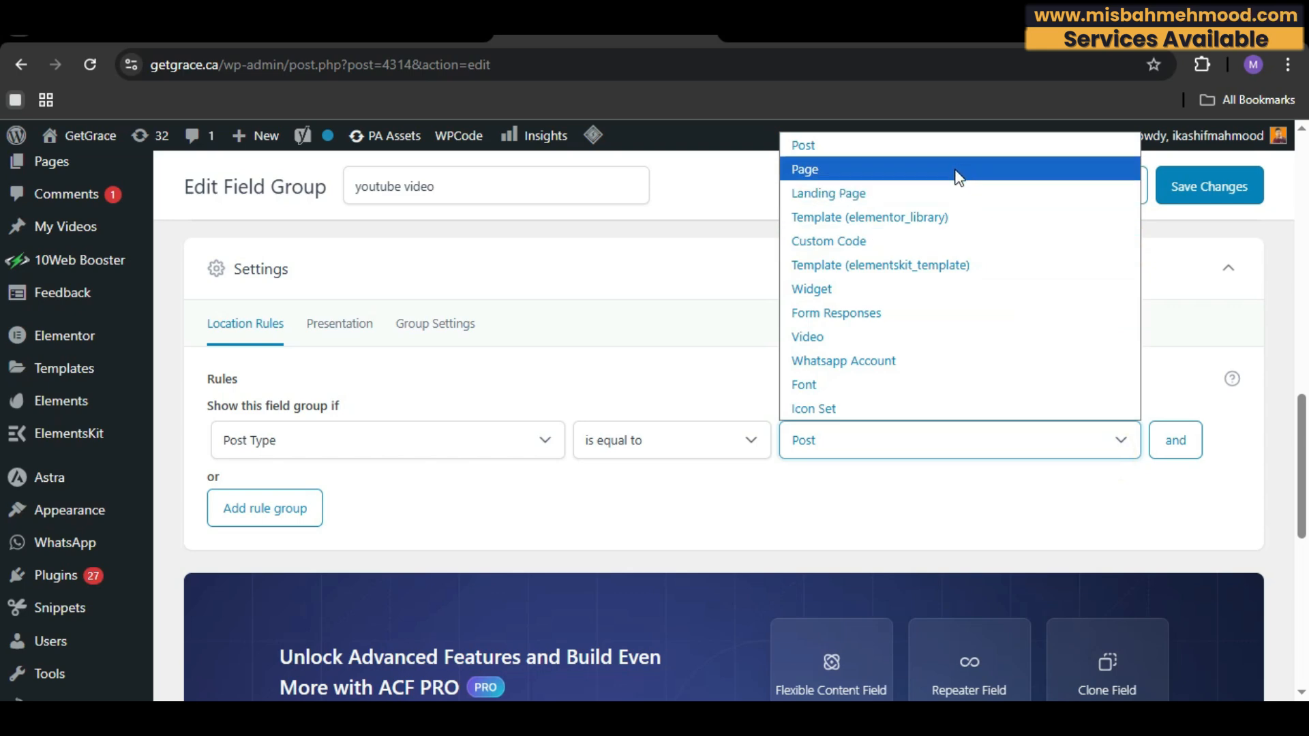
pyautogui.click(811, 338)
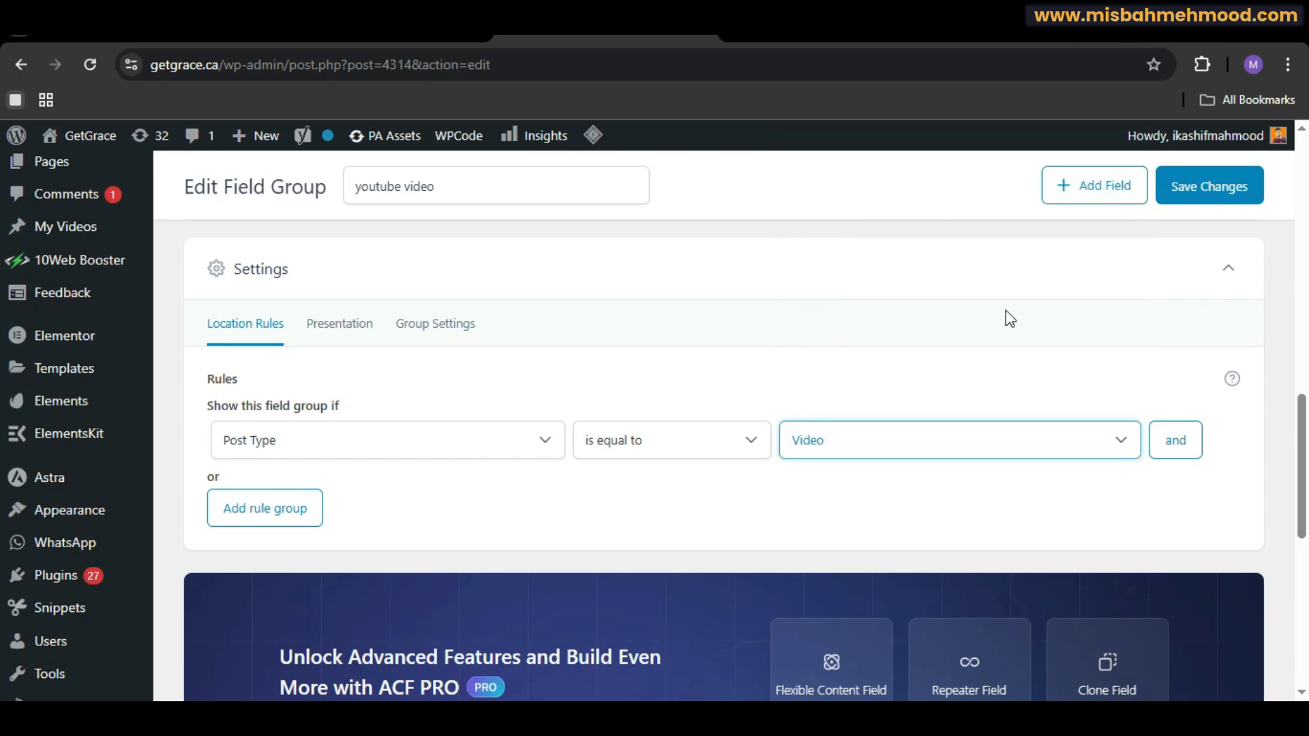
pyautogui.click(1210, 193)
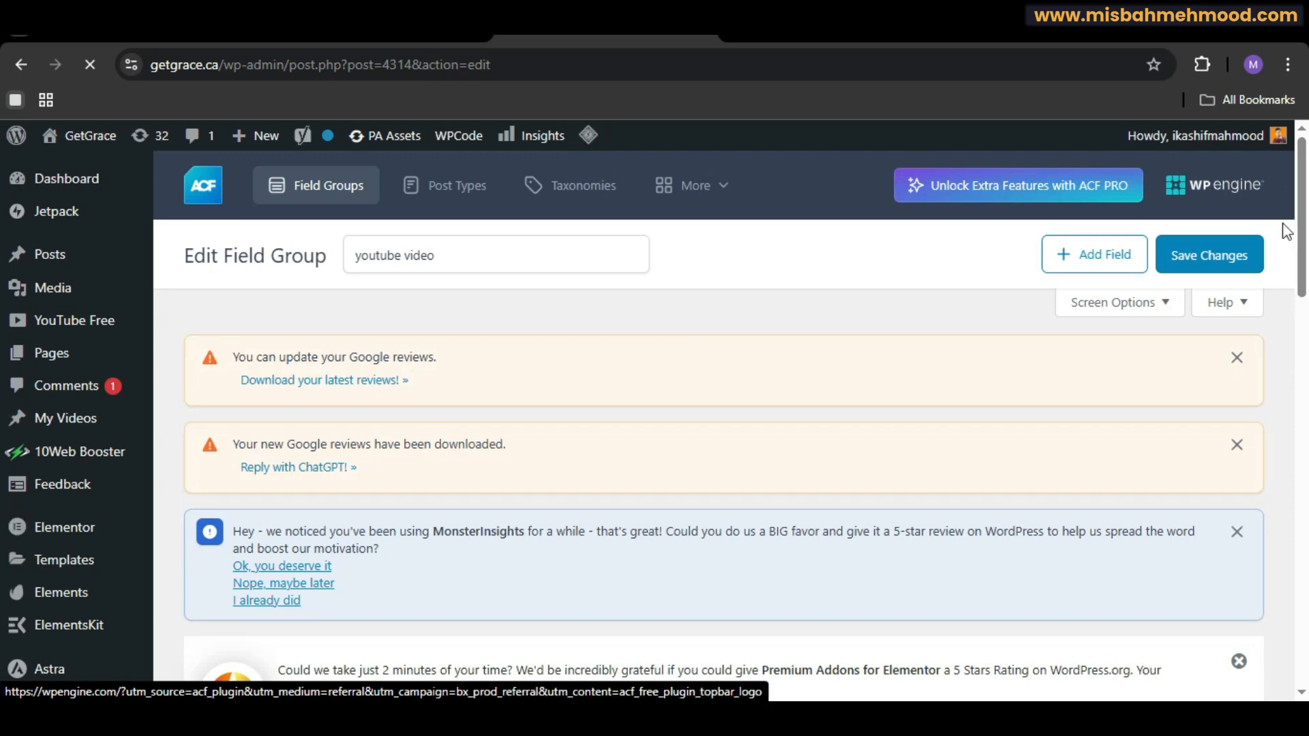
# Step: Save the field group changes again
pyautogui.scroll(-10, 2, 242)
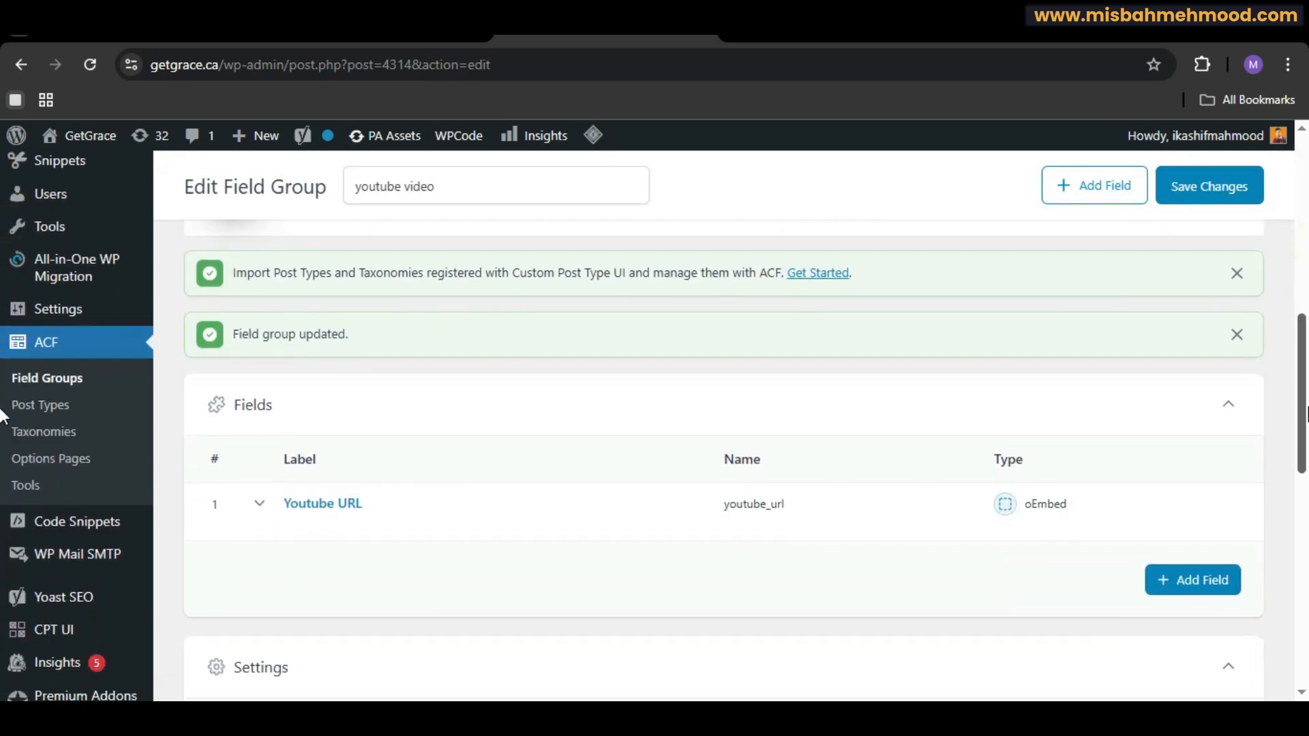
pyautogui.scroll(10, 3, 494)
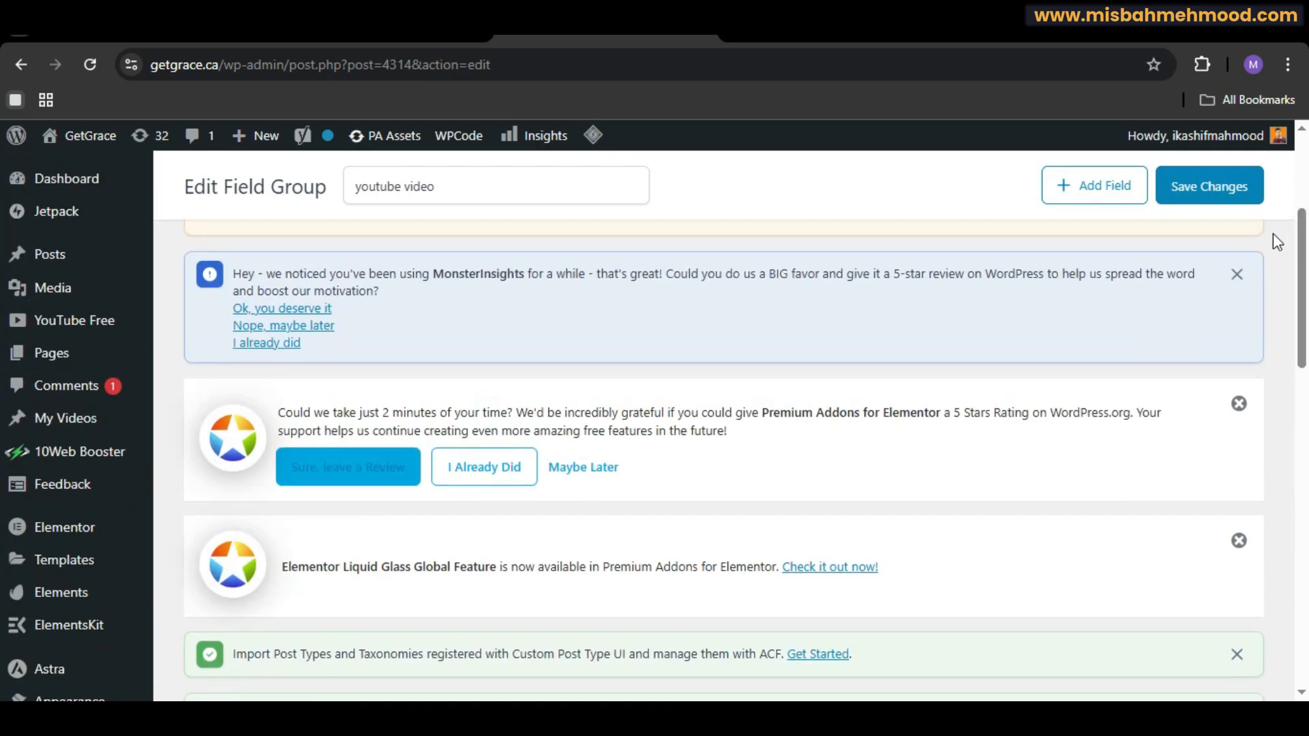
pyautogui.click(1211, 200)
pyautogui.click(1211, 198)
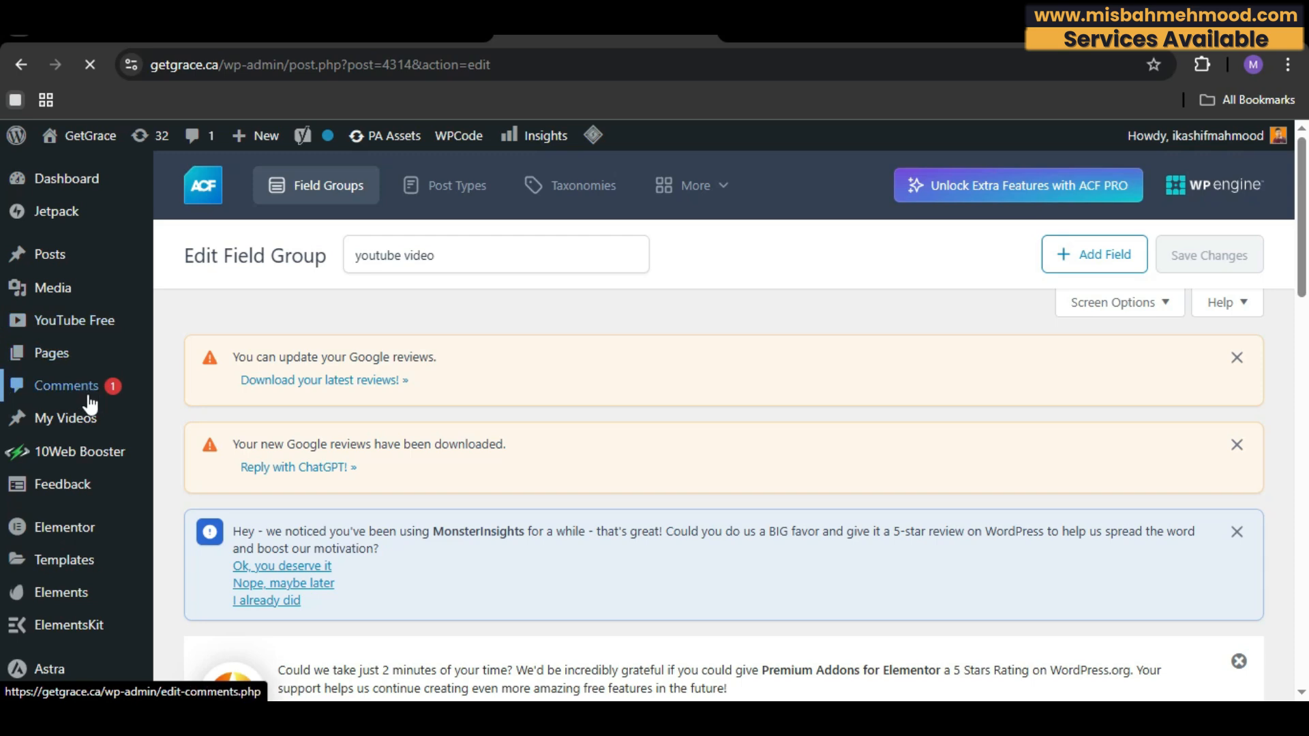
# Step: Open the list of videos in the new Videos post type
pyautogui.moveTo(99, 426)
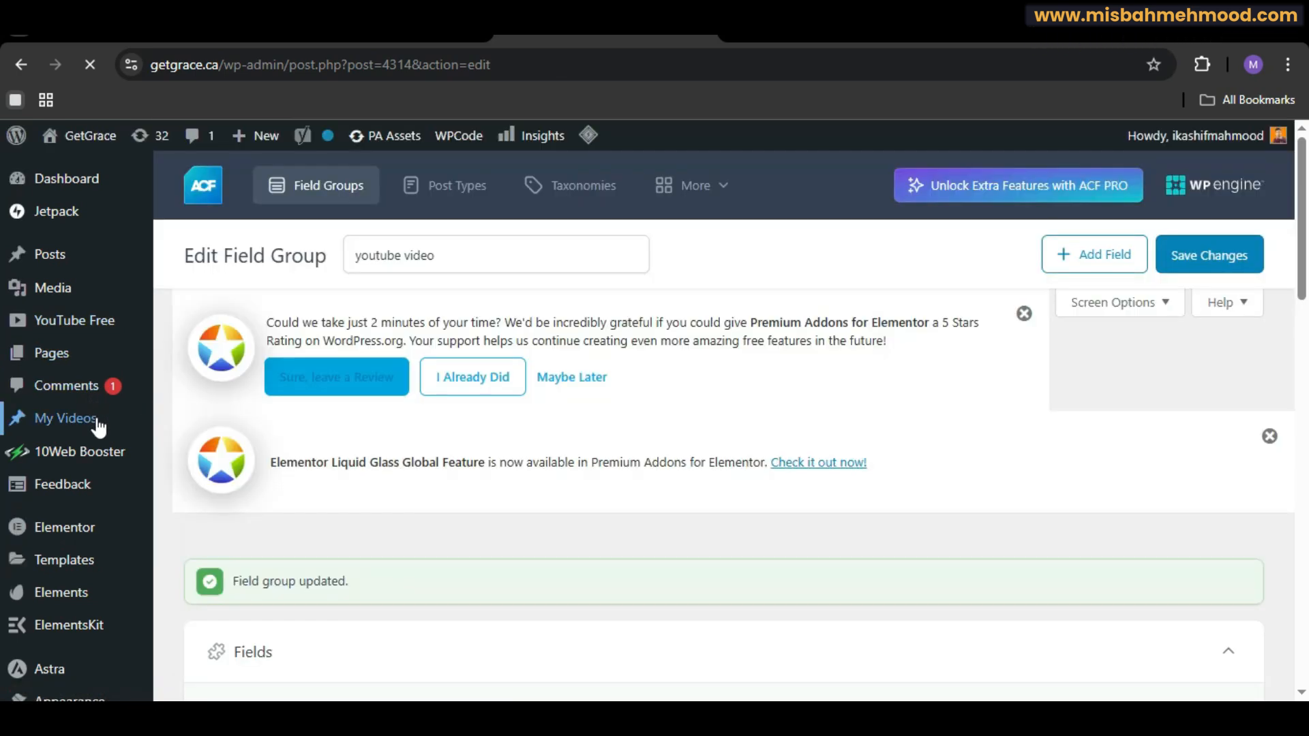
pyautogui.click(99, 426)
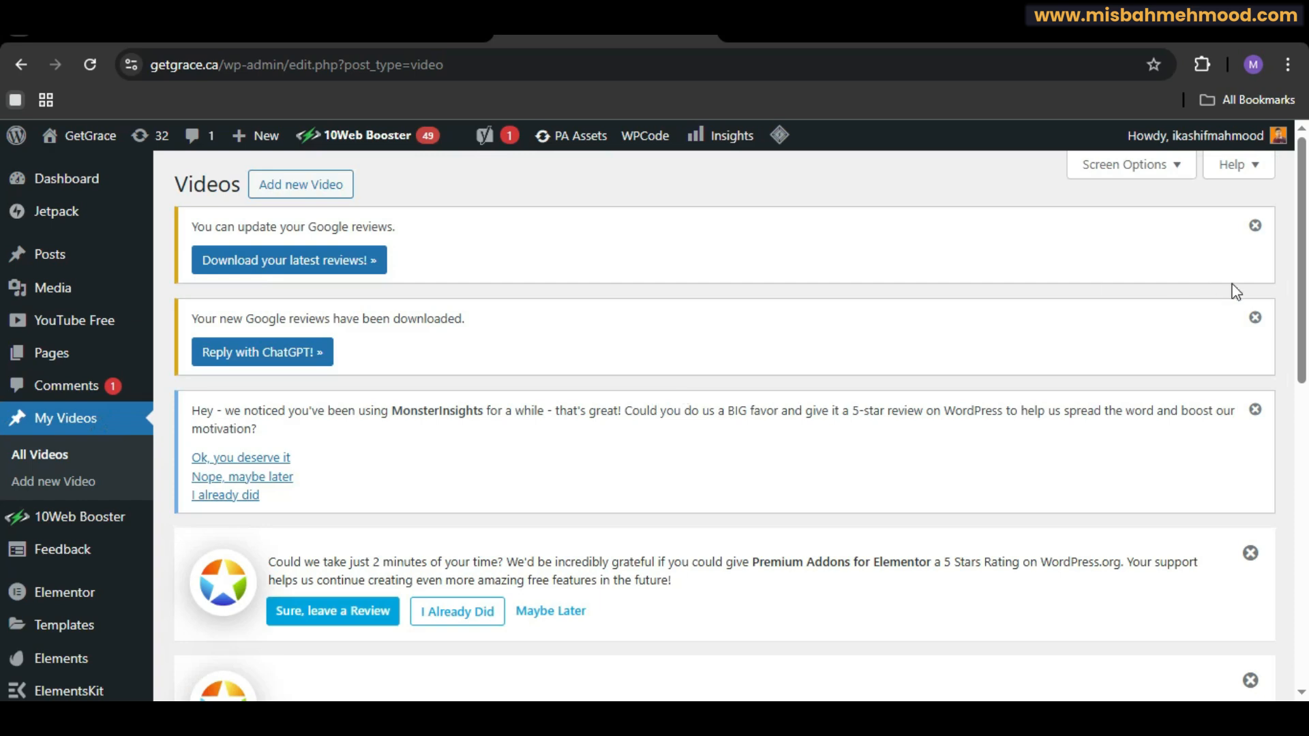
pyautogui.moveTo(1300, 266)
pyautogui.mouseDown()
pyautogui.moveTo(1302, 457)
pyautogui.moveTo(1275, 263)
pyautogui.mouseUp()
pyautogui.scroll(-1, 1271, 255)
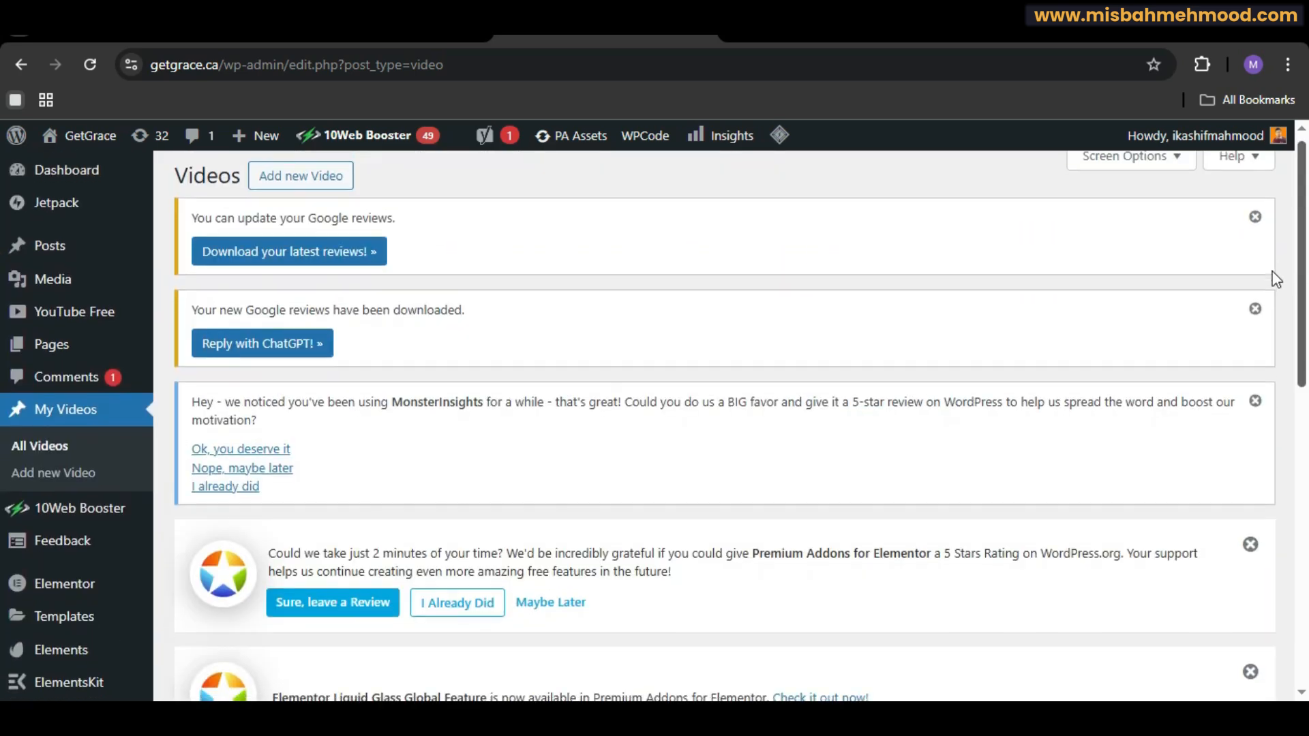
pyautogui.scroll(-1, 1277, 301)
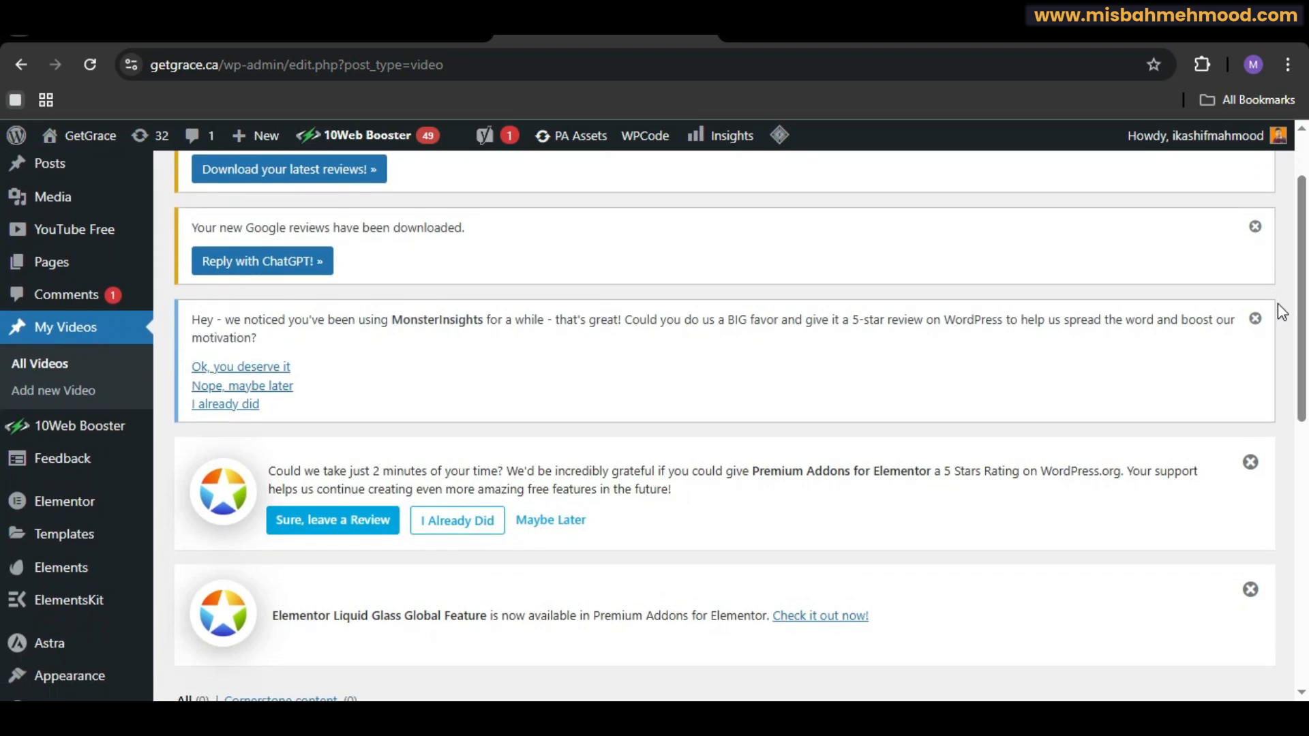
# Step: Add a new video titled Virtual Tour 1
pyautogui.click(57, 390)
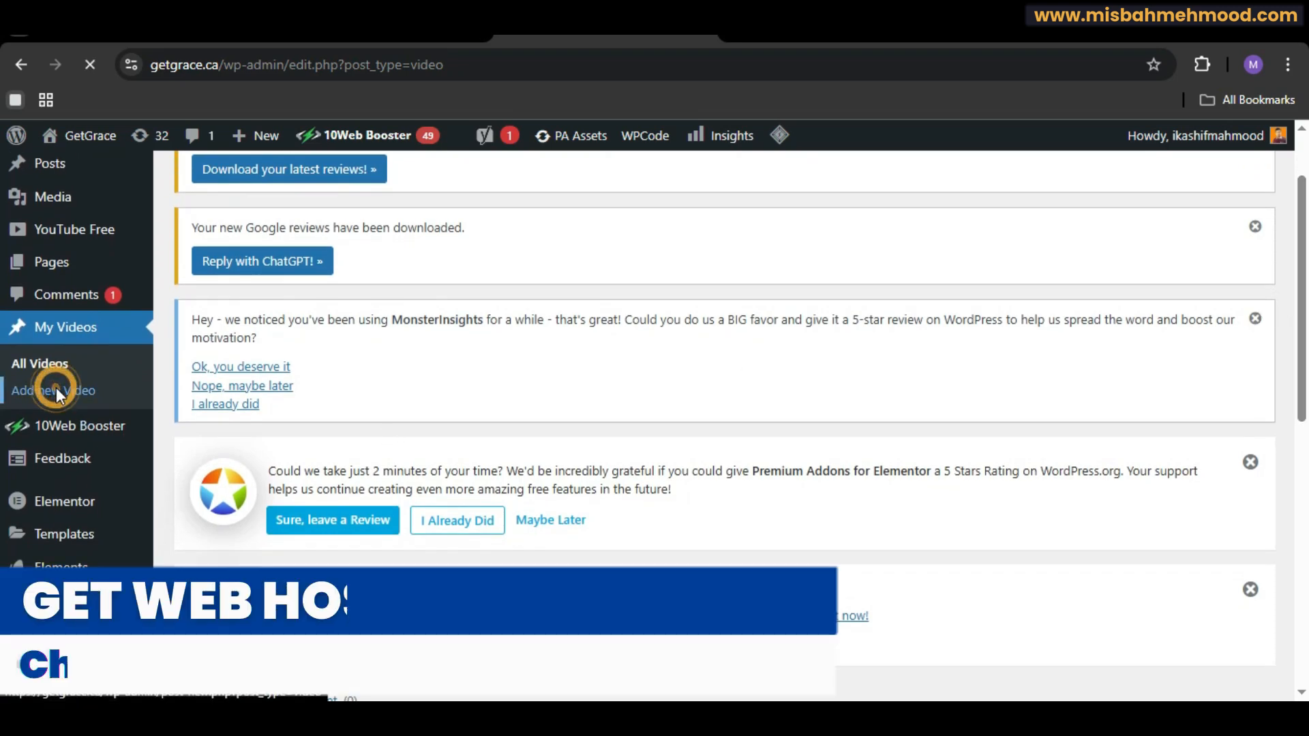
pyautogui.write('Virtual')
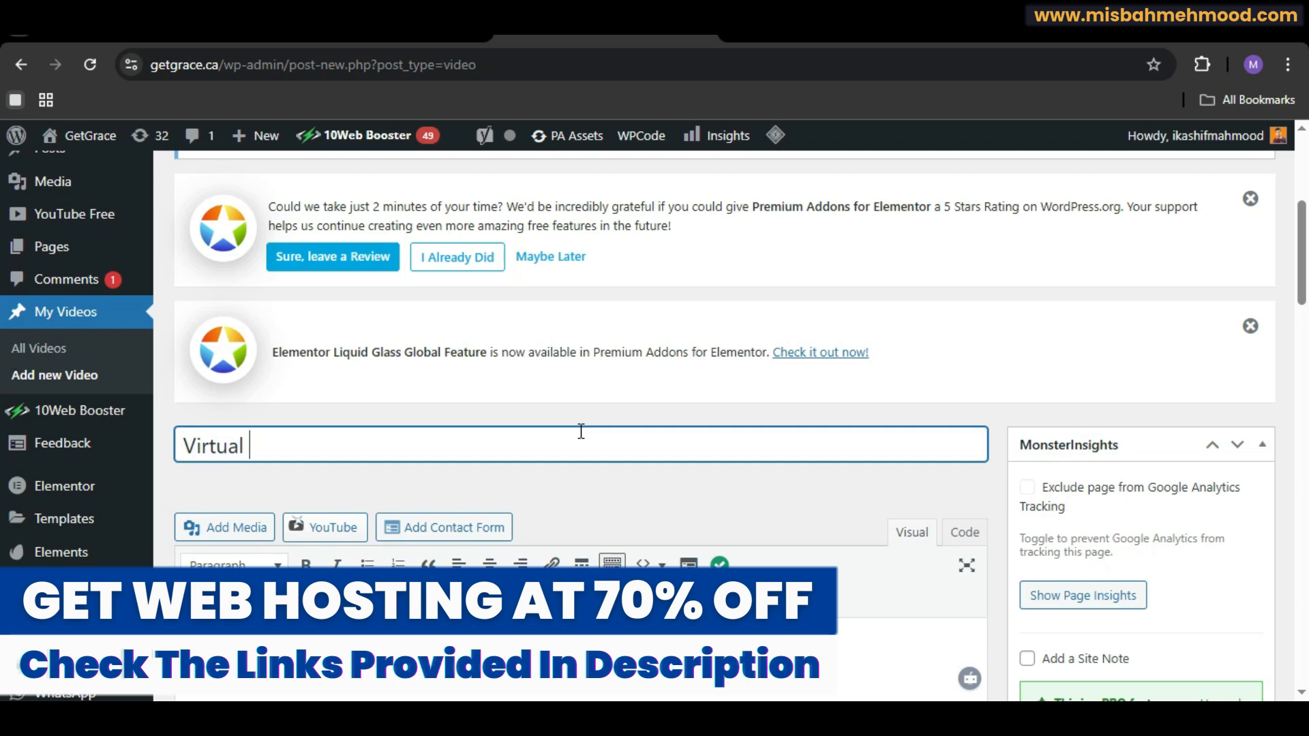
pyautogui.write(' Tour 1')
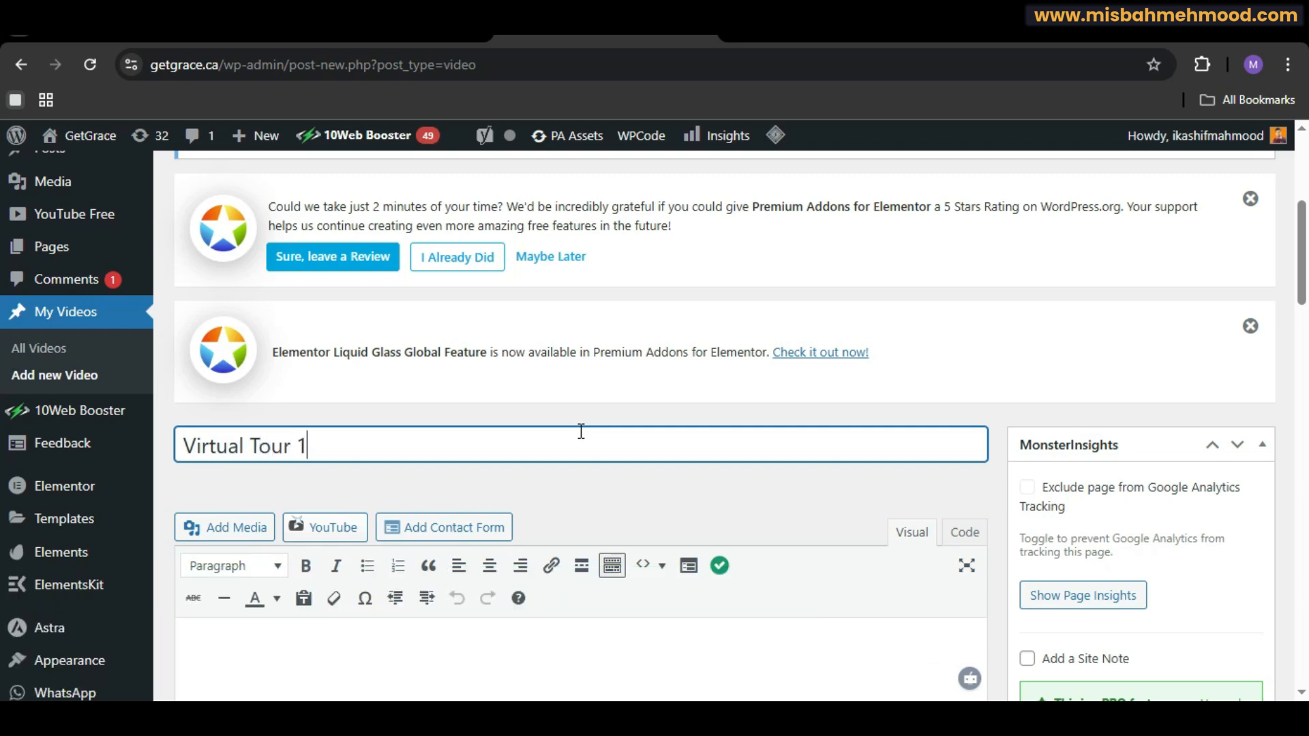
# Step: Paste a YouTube link into the video's Youtube URL field
pyautogui.scroll(-10, 2, 284)
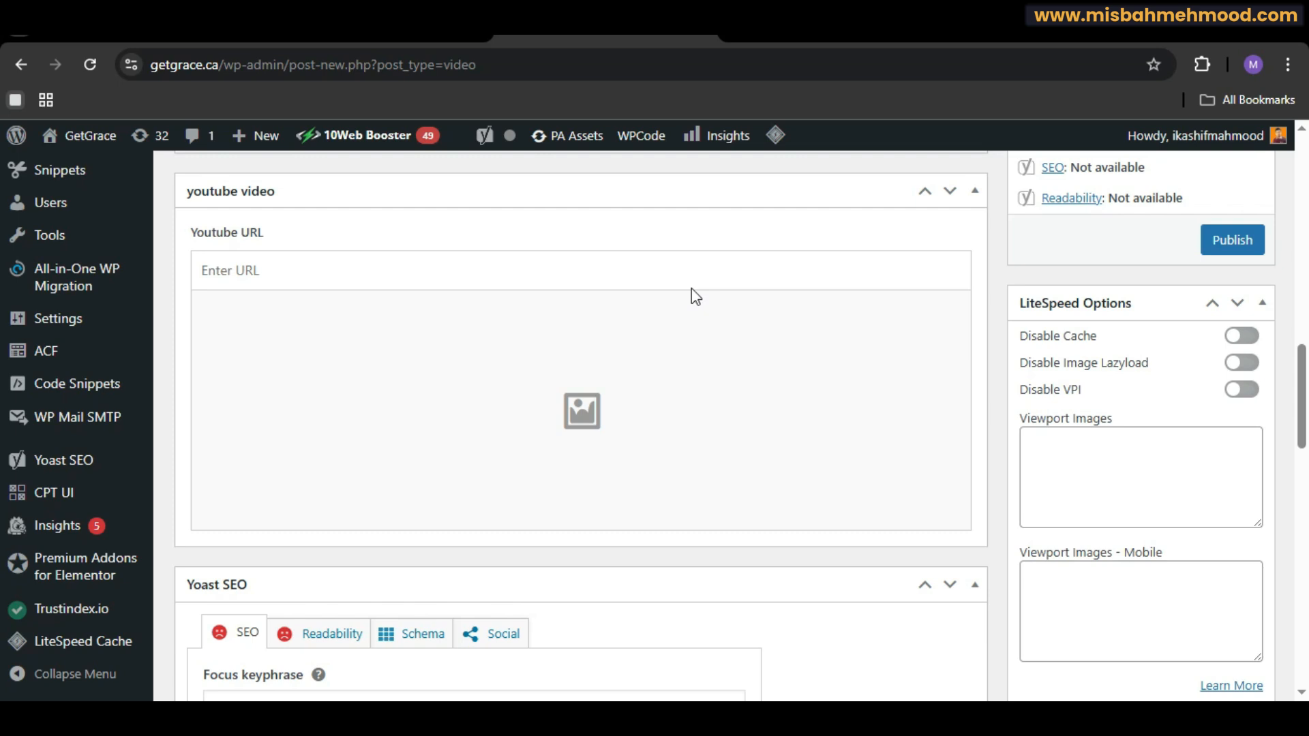
pyautogui.click(678, 274)
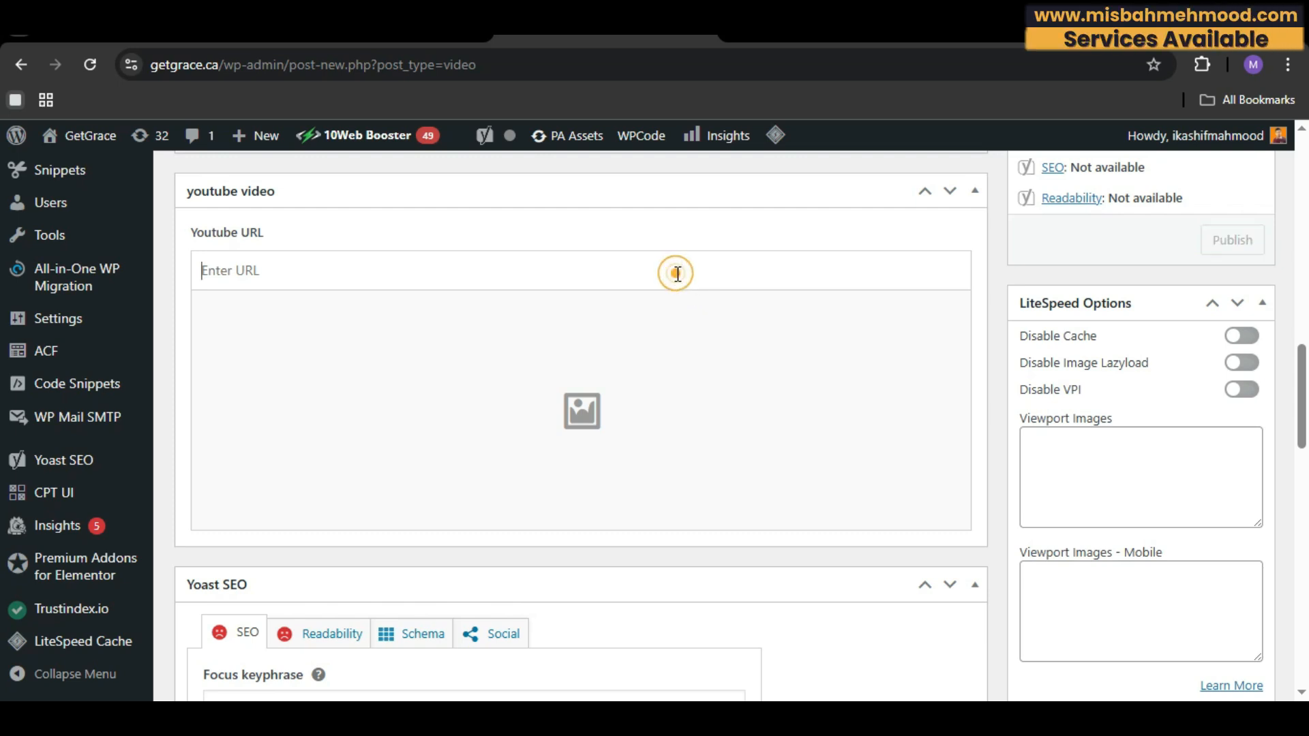
pyautogui.write('https://youtu.be/WYA_E-Fz2rg')
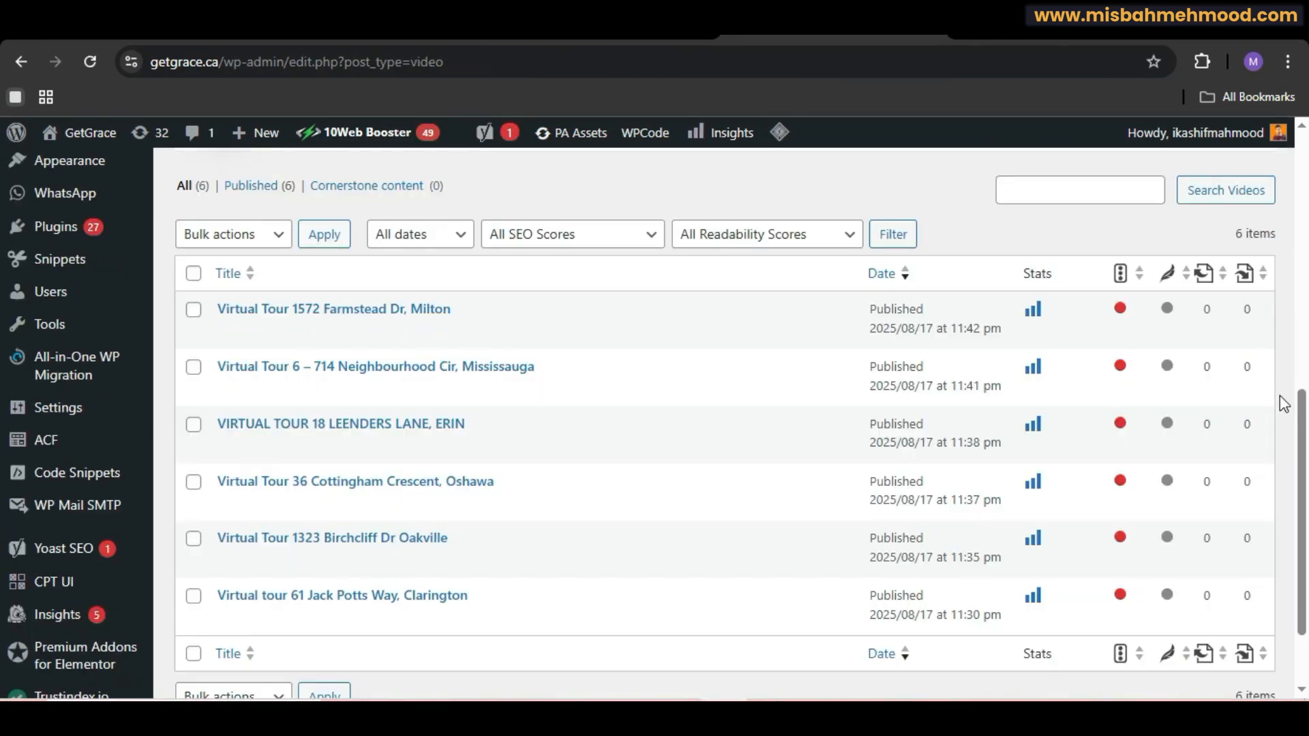
pyautogui.moveTo(1304, 431); pyautogui.dragTo(1304, 248)
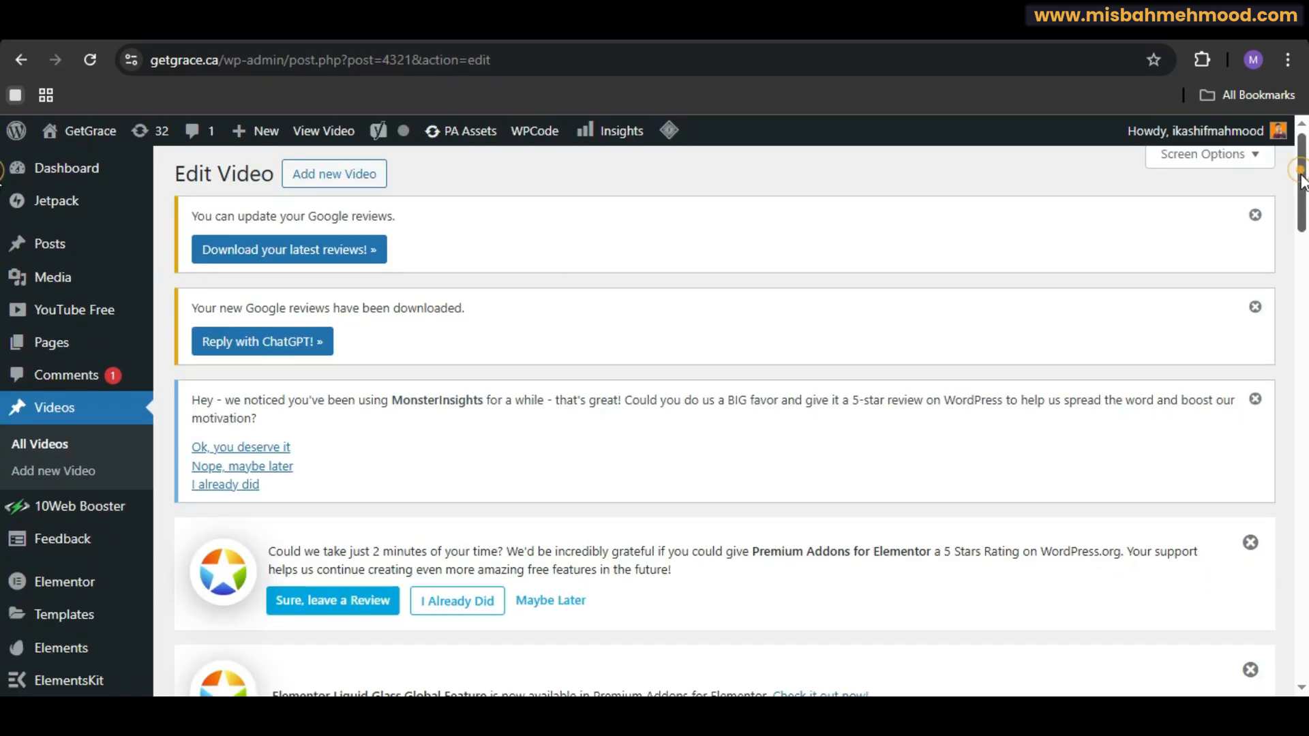
pyautogui.moveTo(1303, 178); pyautogui.dragTo(1303, 225)
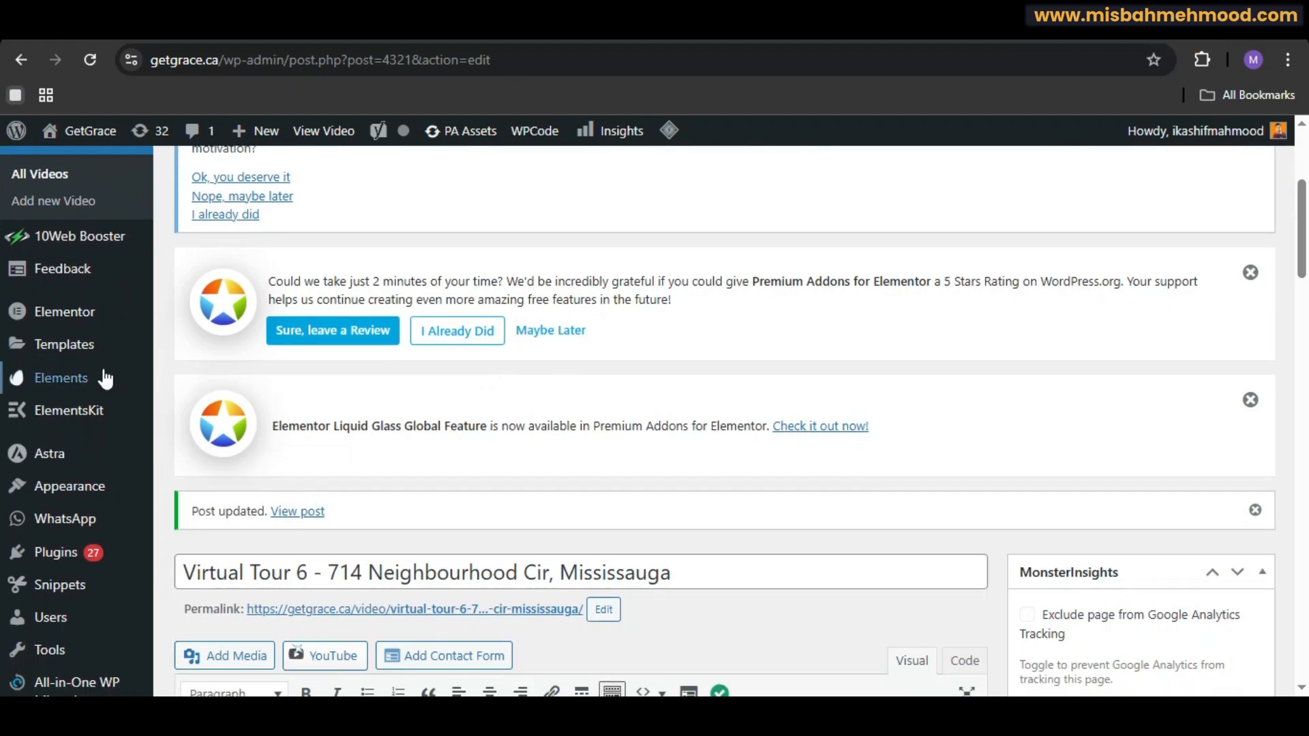
# Step: Open the existing Elementor Loop Item template from Theme Builder for editing
pyautogui.moveTo(94, 355)
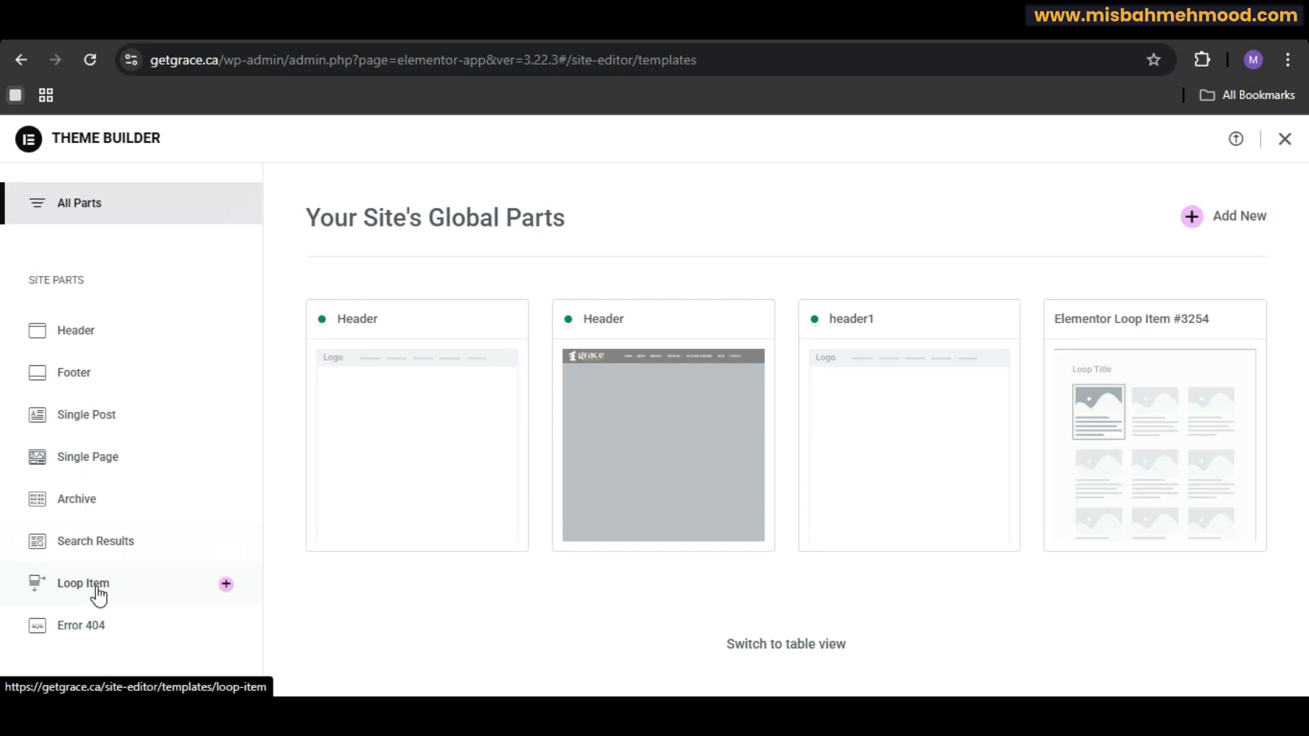
pyautogui.click(96, 588)
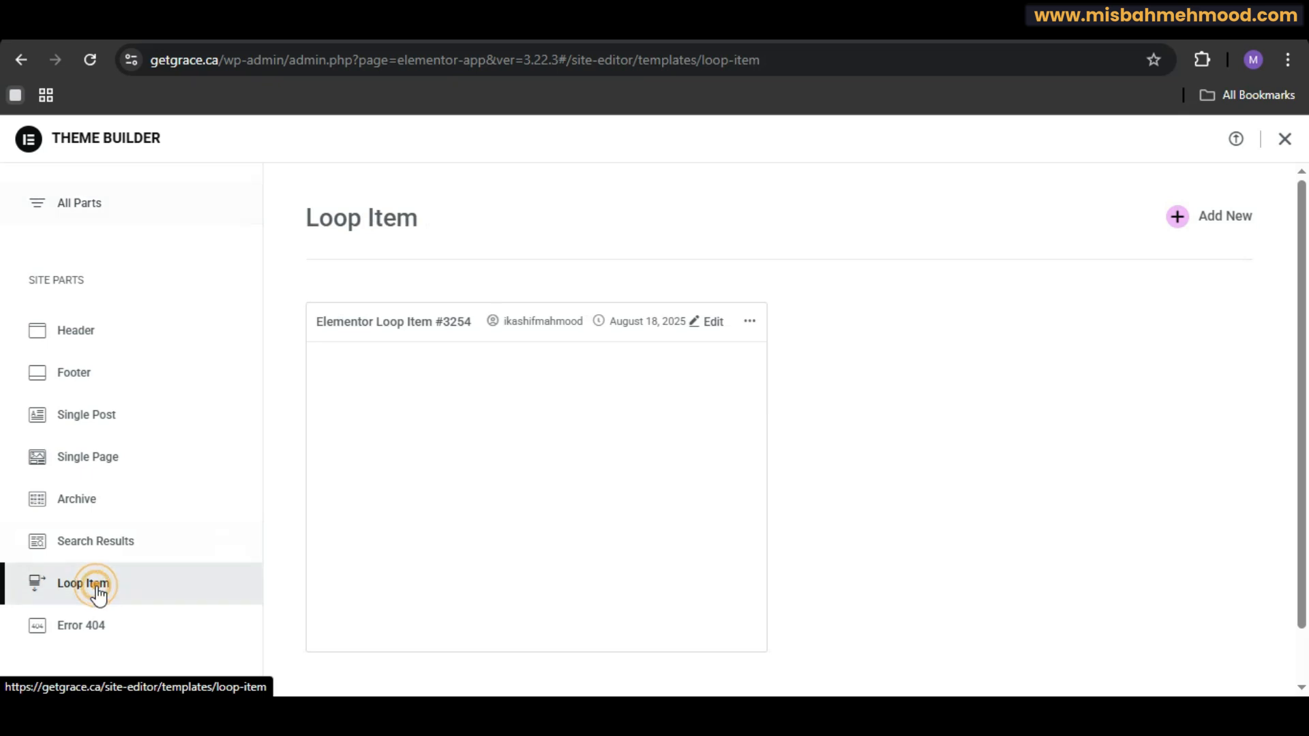
pyautogui.click(97, 590)
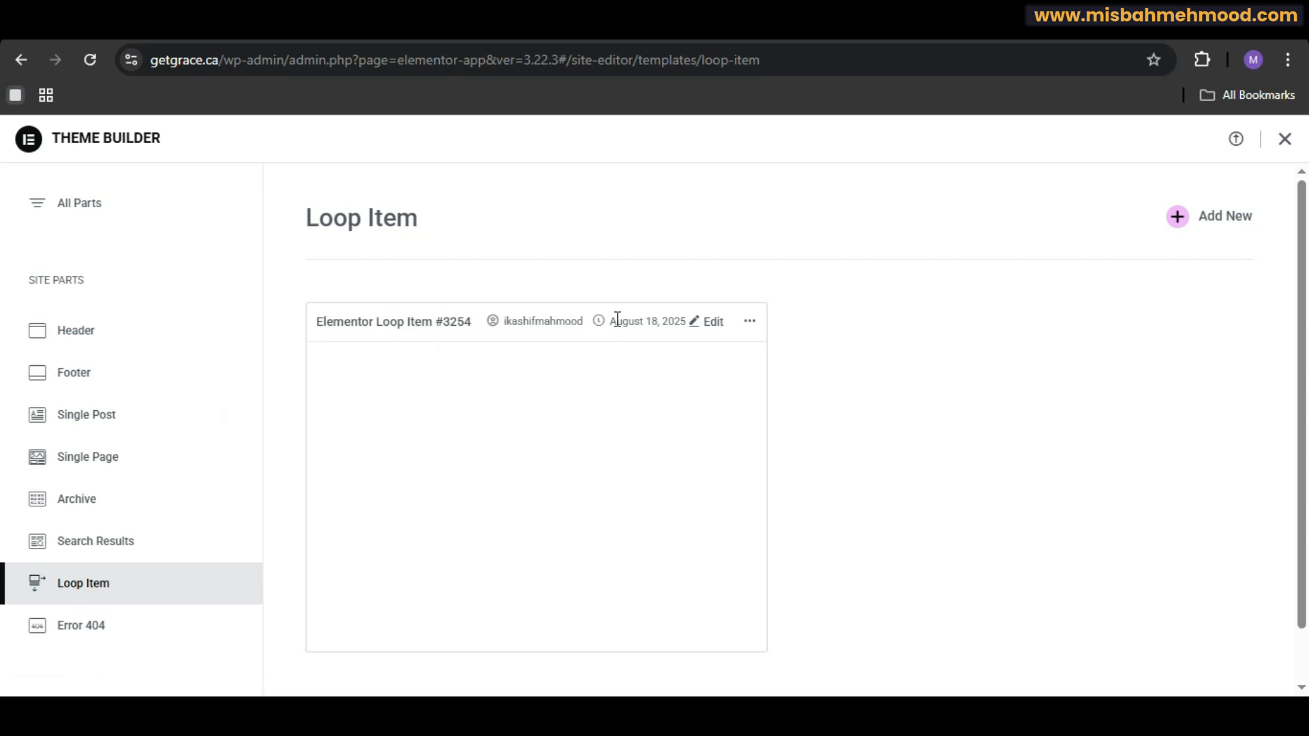
pyautogui.click(709, 325)
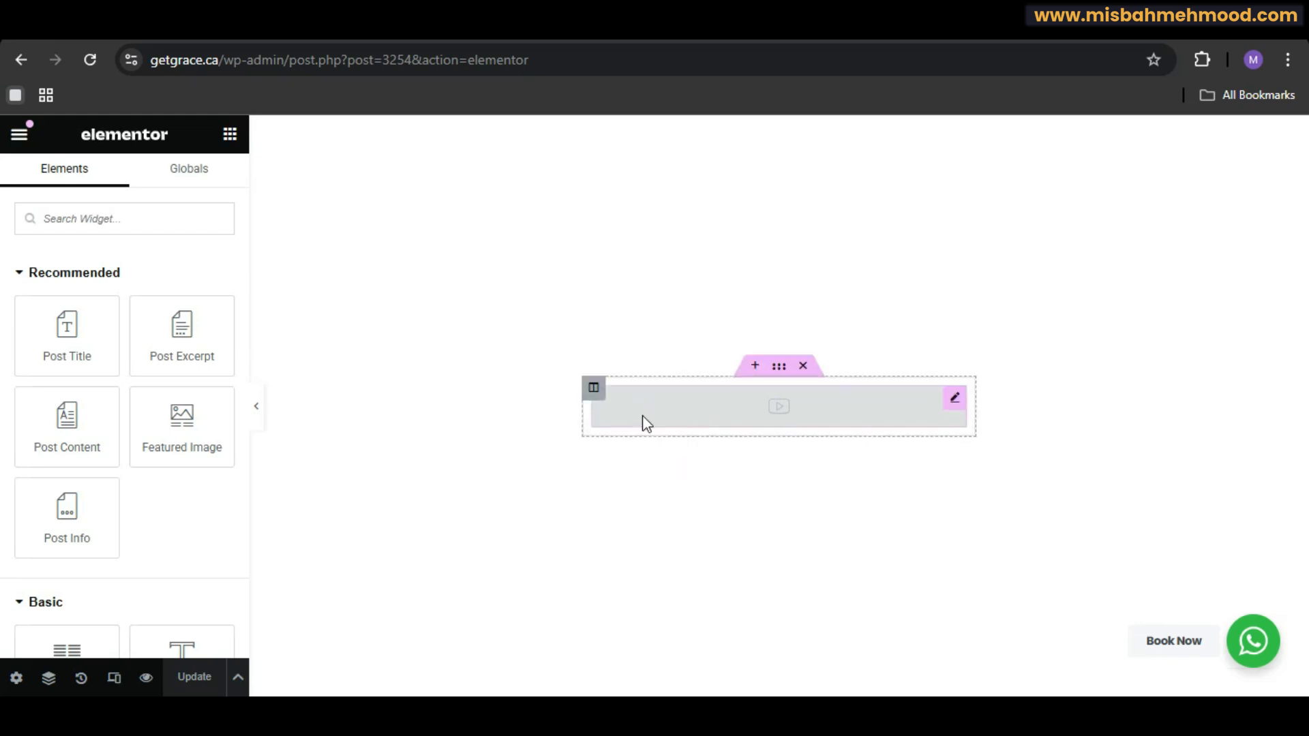
# Step: Bind the video widget's link to the ACF Field dynamic tag using the Youtube URL key
pyautogui.click(150, 227)
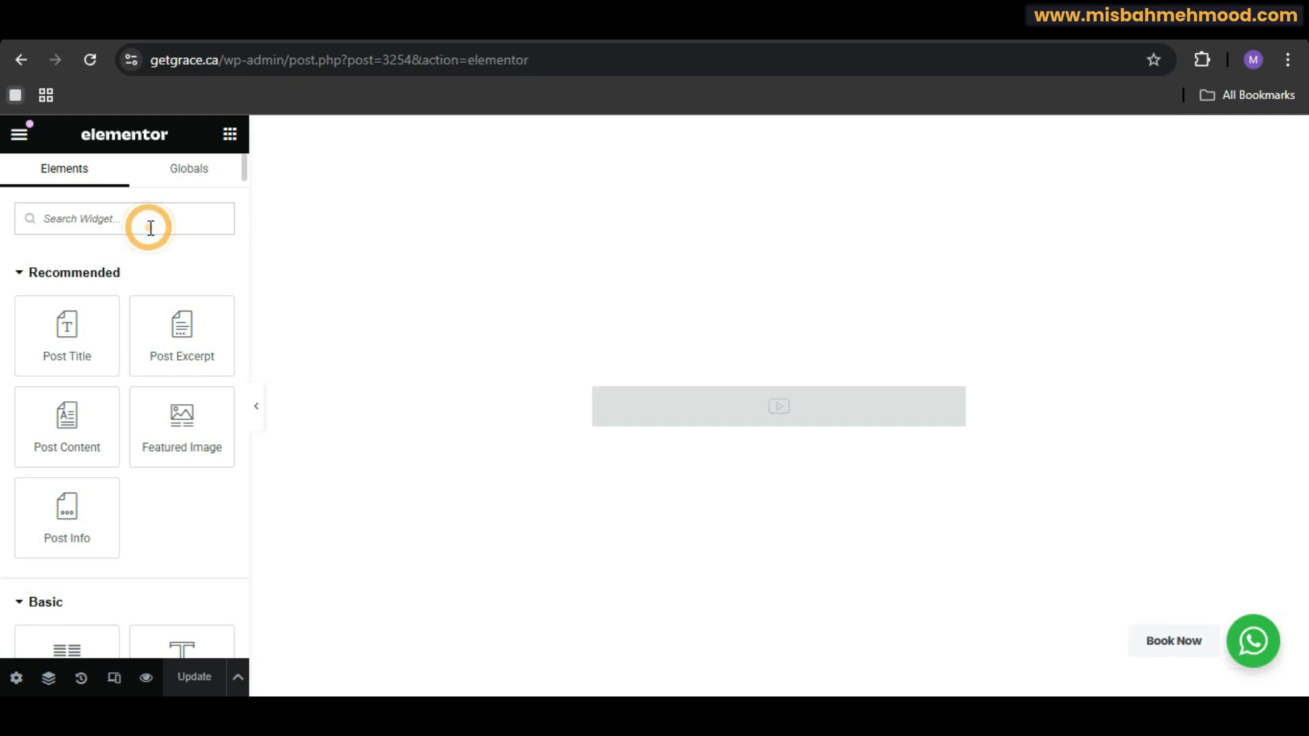
pyautogui.write('yo')
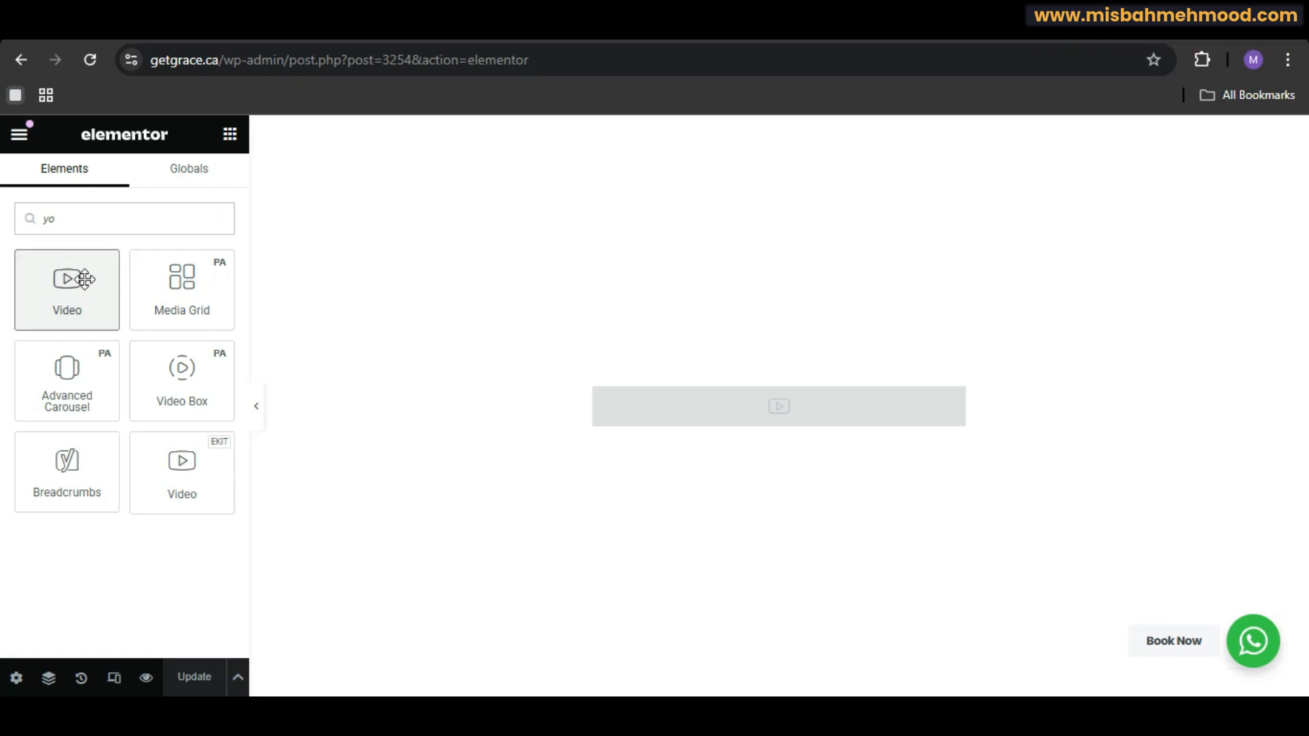
pyautogui.moveTo(83, 278)
pyautogui.mouseDown()
pyautogui.moveTo(760, 441)
pyautogui.moveTo(755, 430)
pyautogui.moveTo(564, 507)
pyautogui.moveTo(62, 288)
pyautogui.mouseUp()
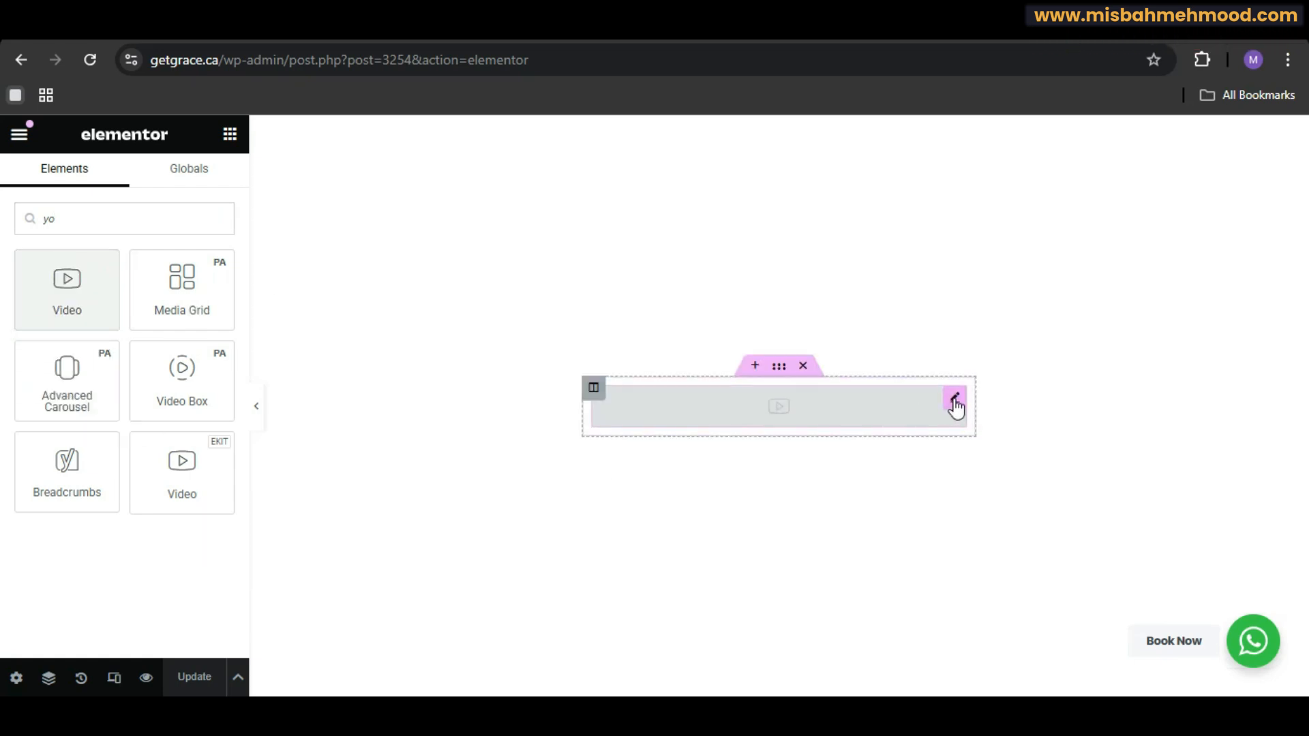
pyautogui.click(954, 402)
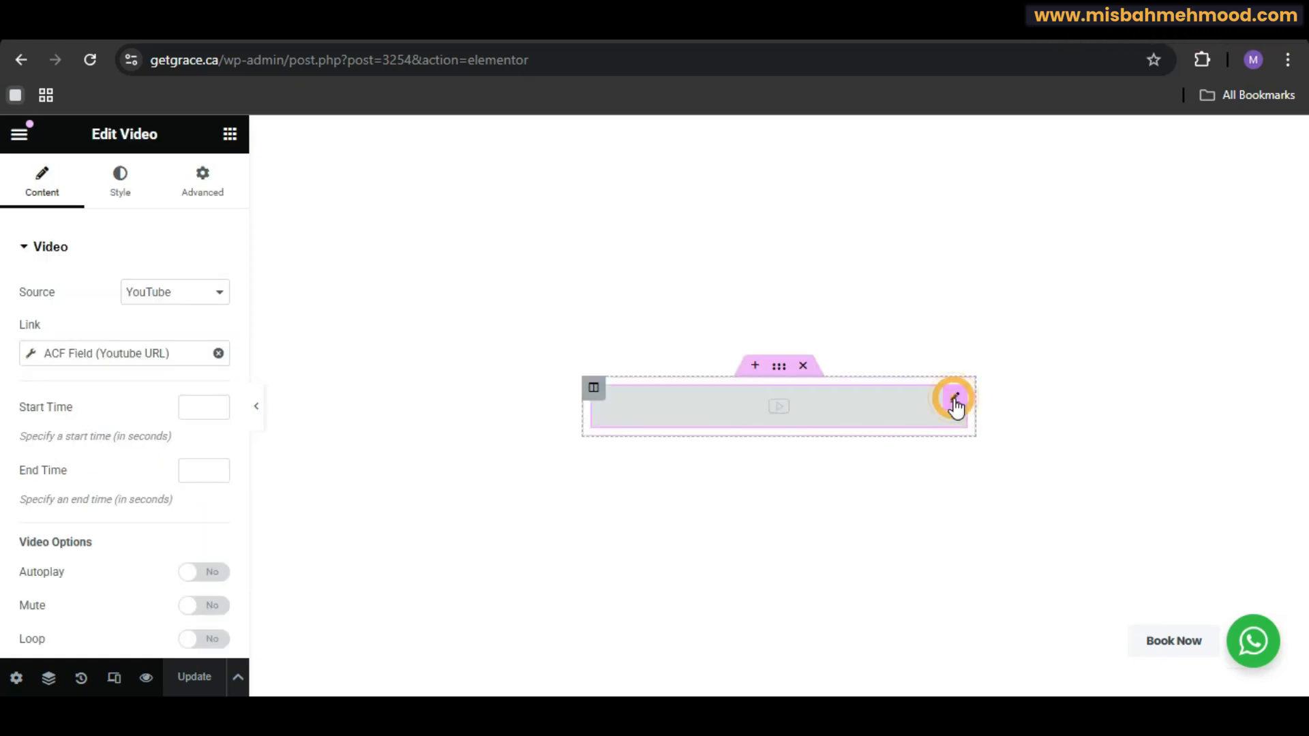
pyautogui.click(218, 353)
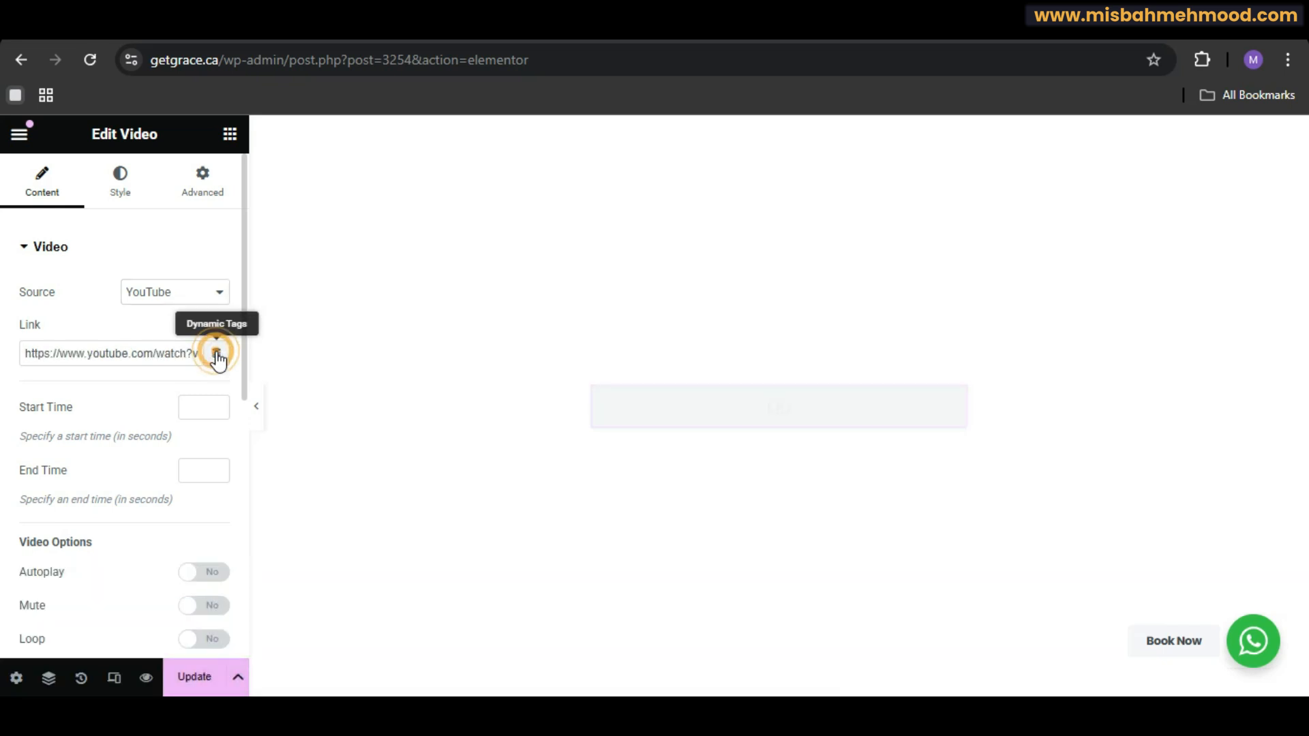
pyautogui.click(217, 353)
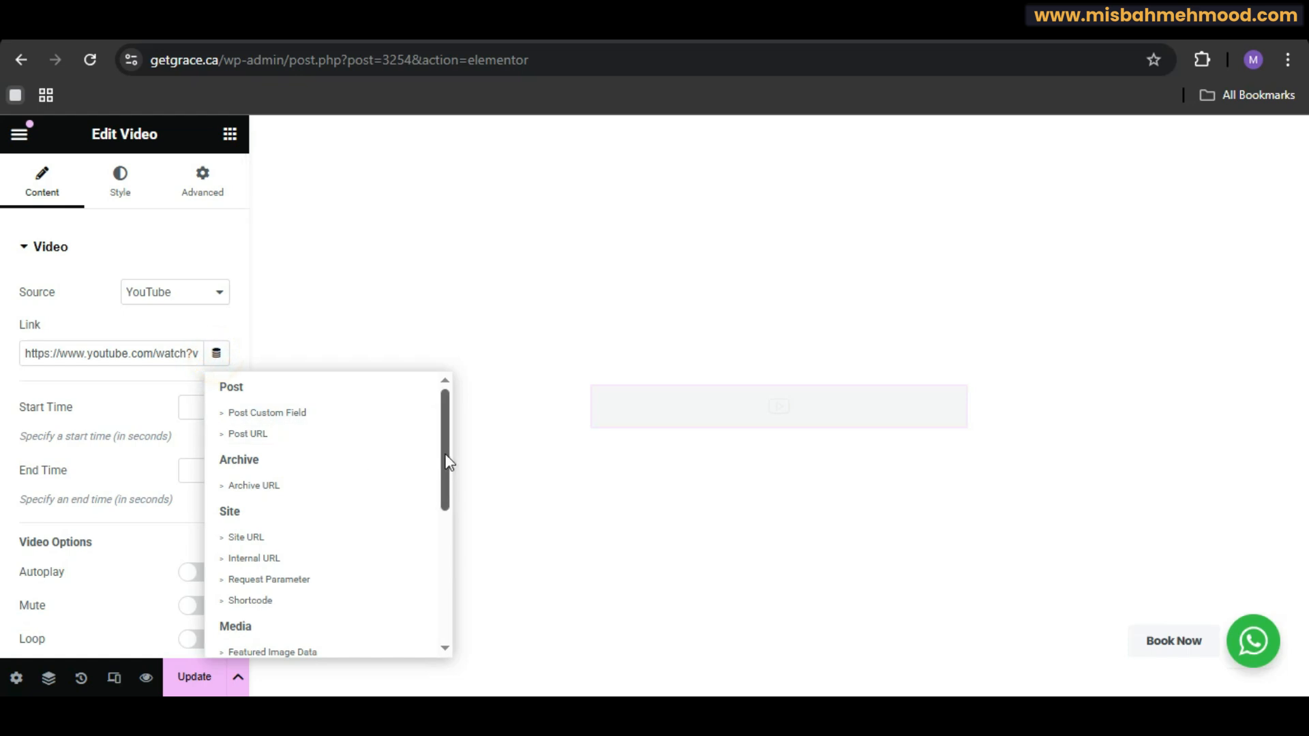
pyautogui.moveTo(445, 453); pyautogui.dragTo(443, 613)
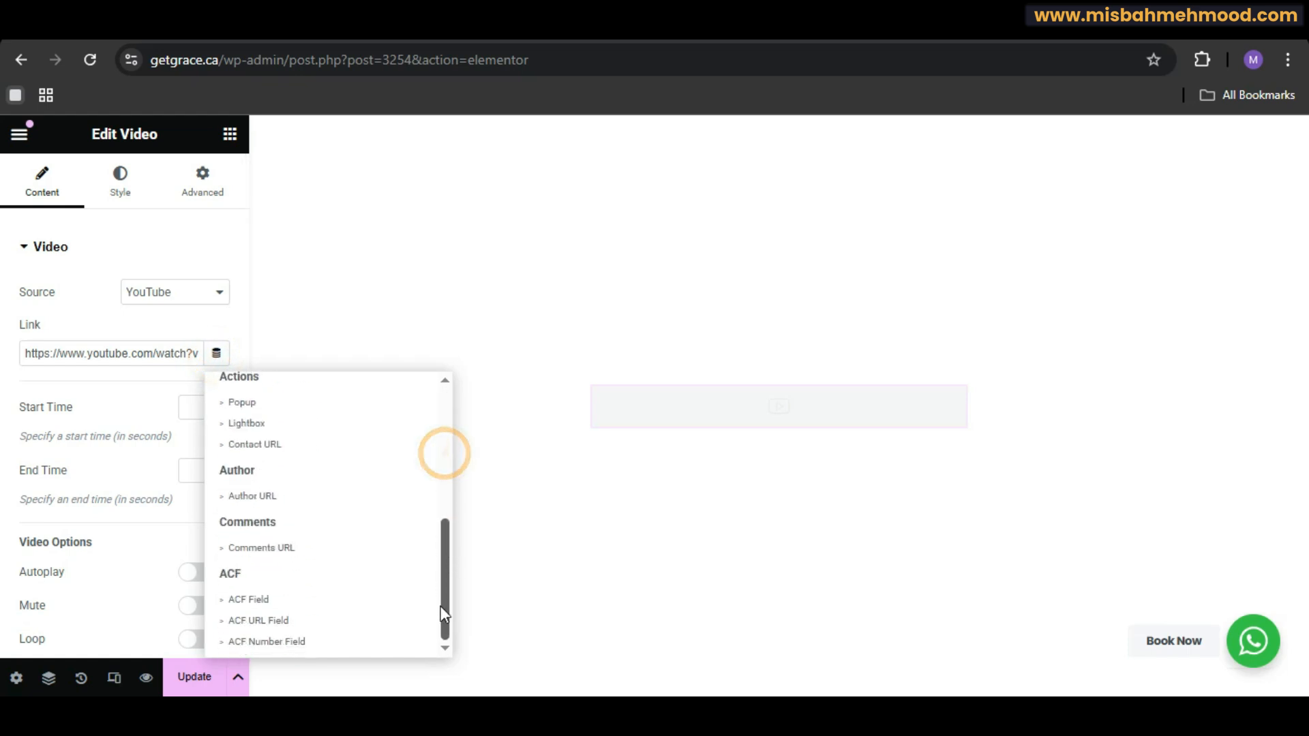
pyautogui.click(320, 600)
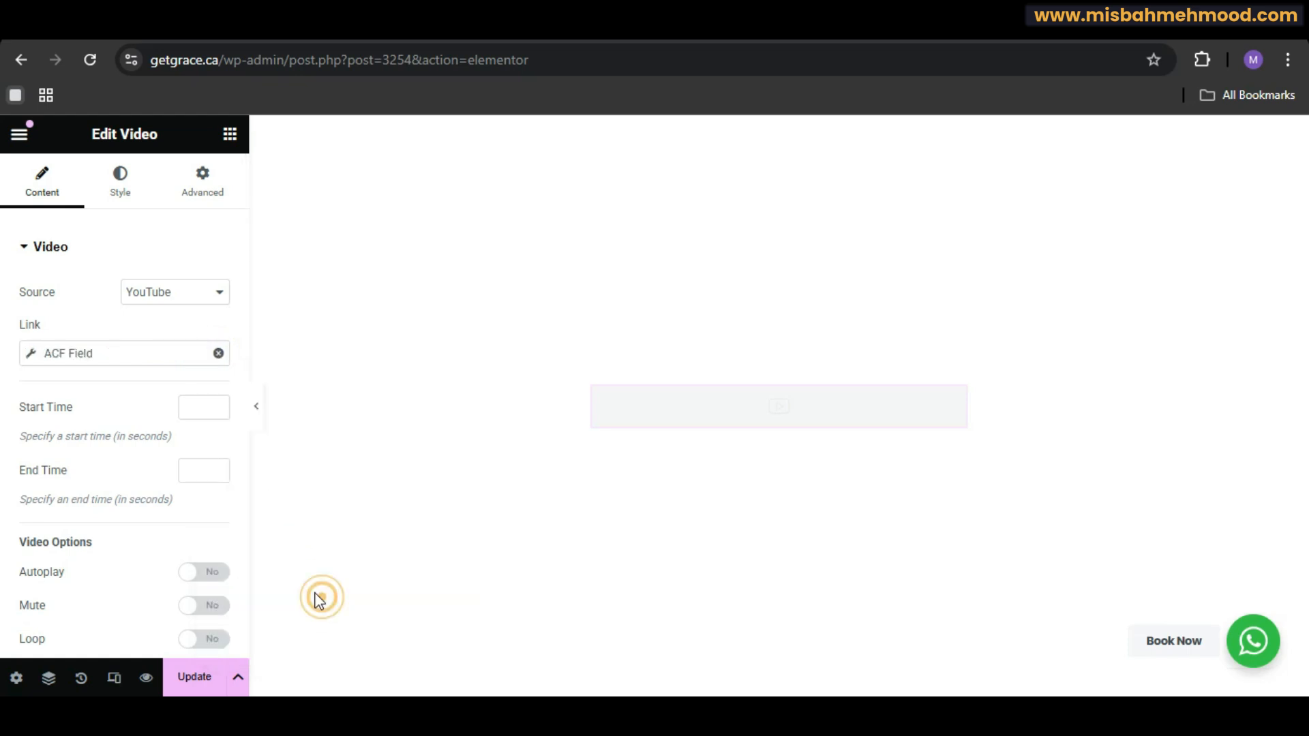
pyautogui.click(124, 353)
pyautogui.click(204, 440)
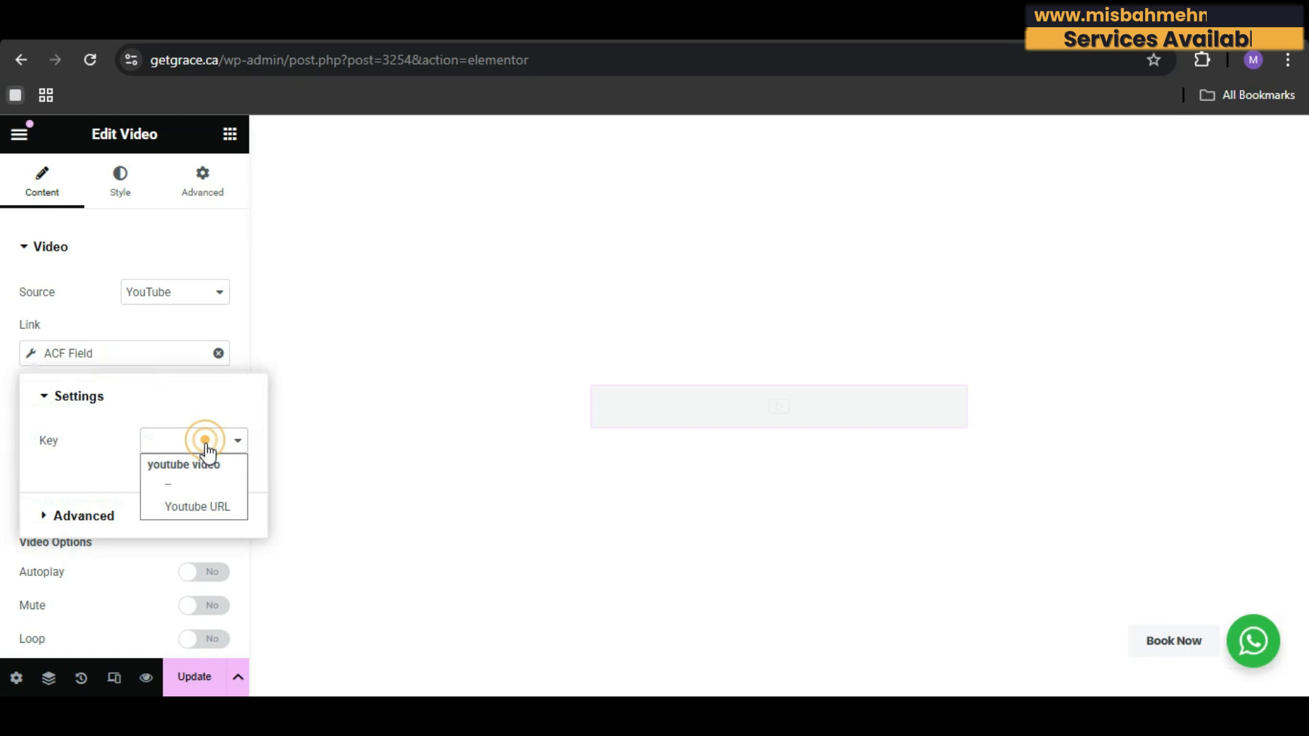
pyautogui.click(207, 506)
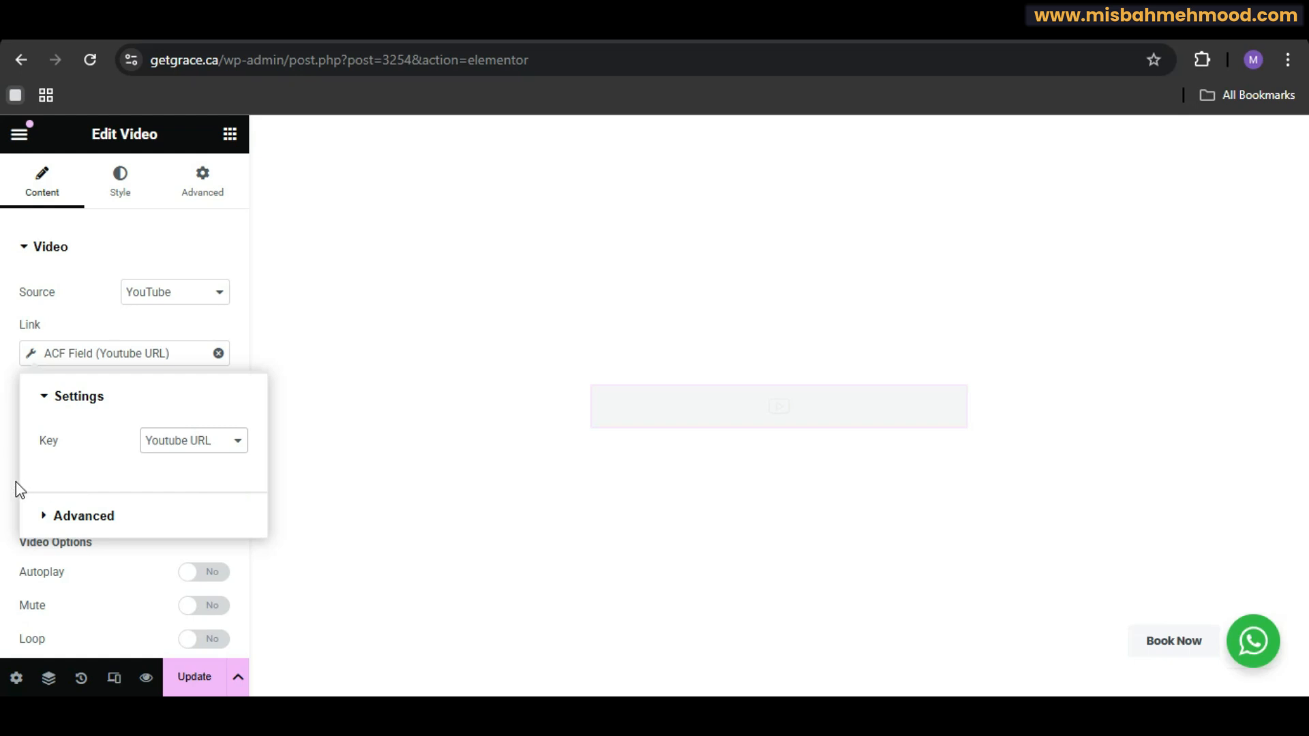
pyautogui.click(12, 454)
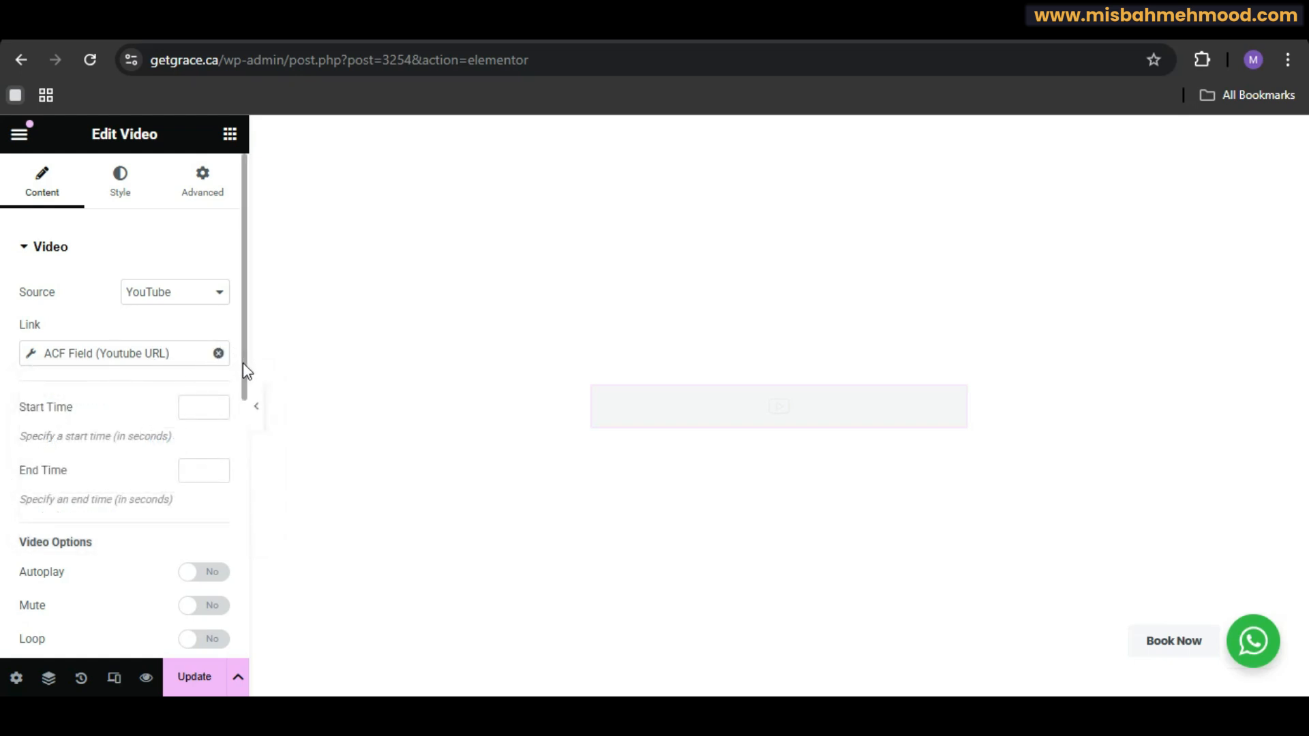
# Step: Set the loop item template's preview to a Video post and apply the preview
pyautogui.moveTo(245, 371); pyautogui.dragTo(235, 599)
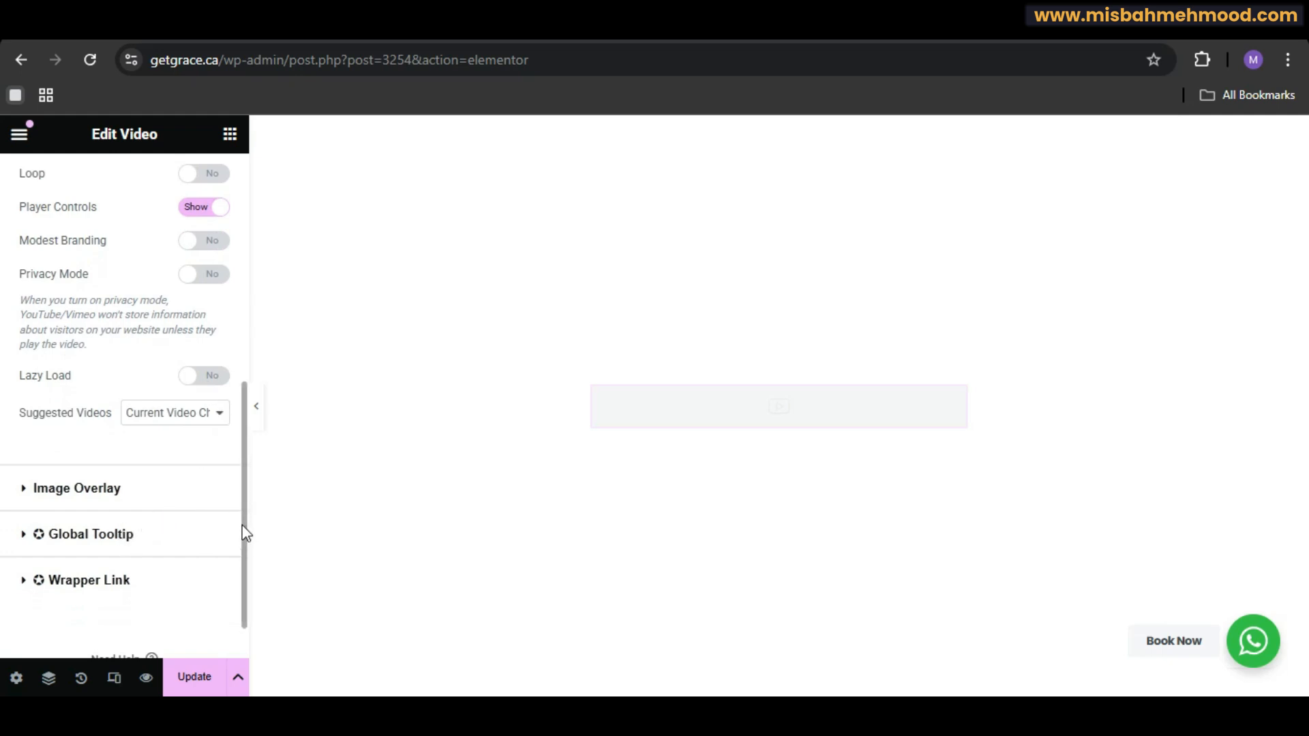
pyautogui.moveTo(245, 533); pyautogui.dragTo(248, 617)
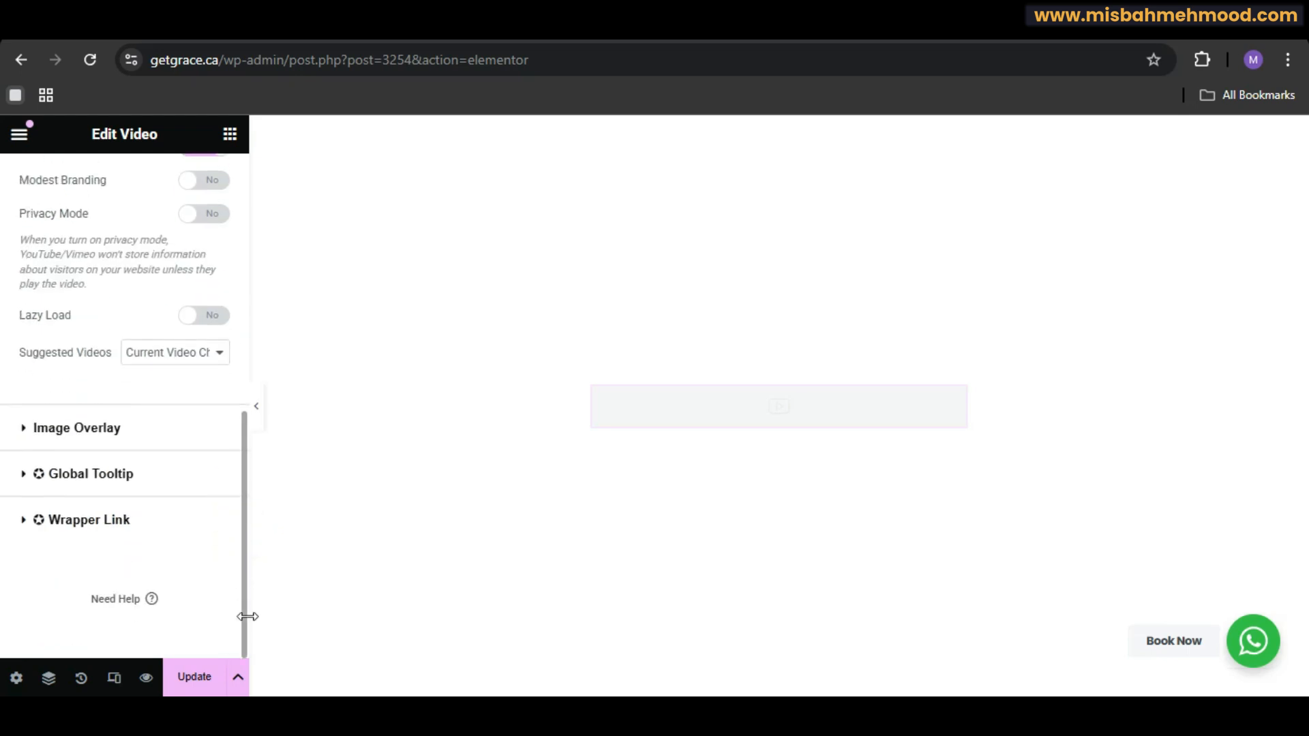
pyautogui.click(17, 681)
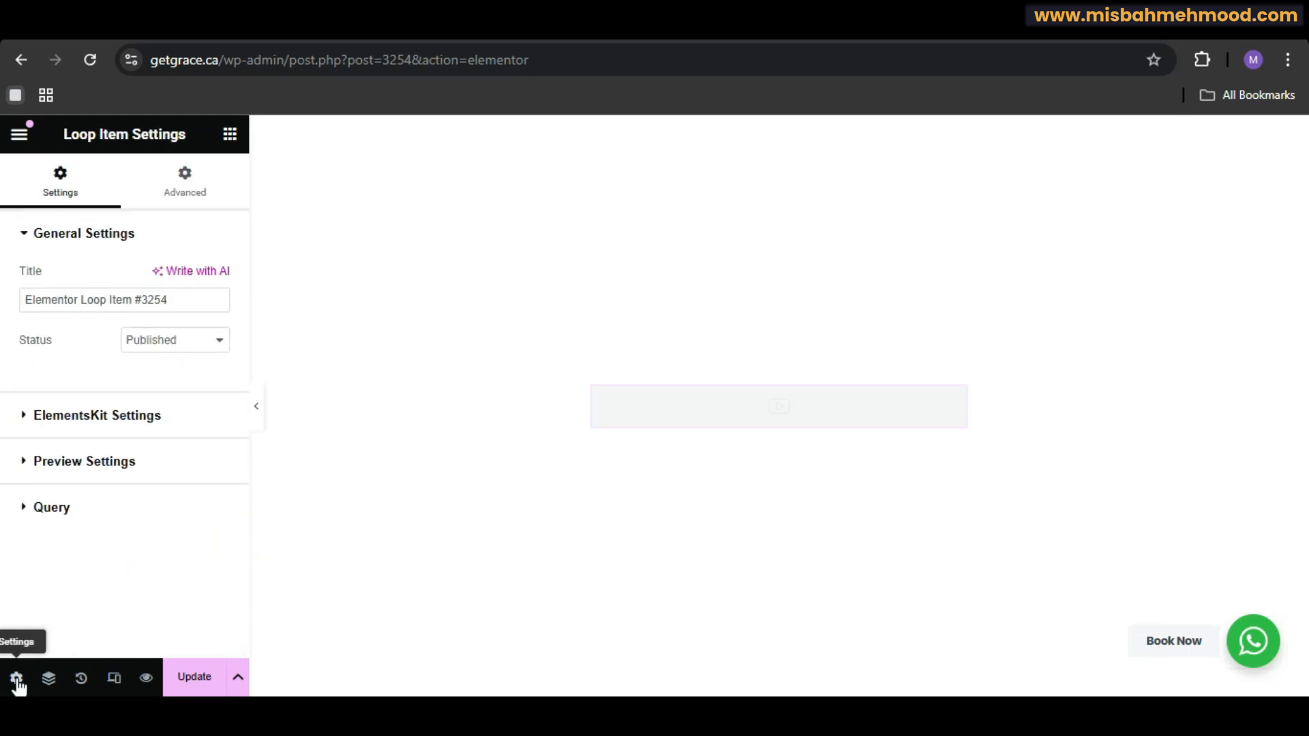
pyautogui.click(120, 415)
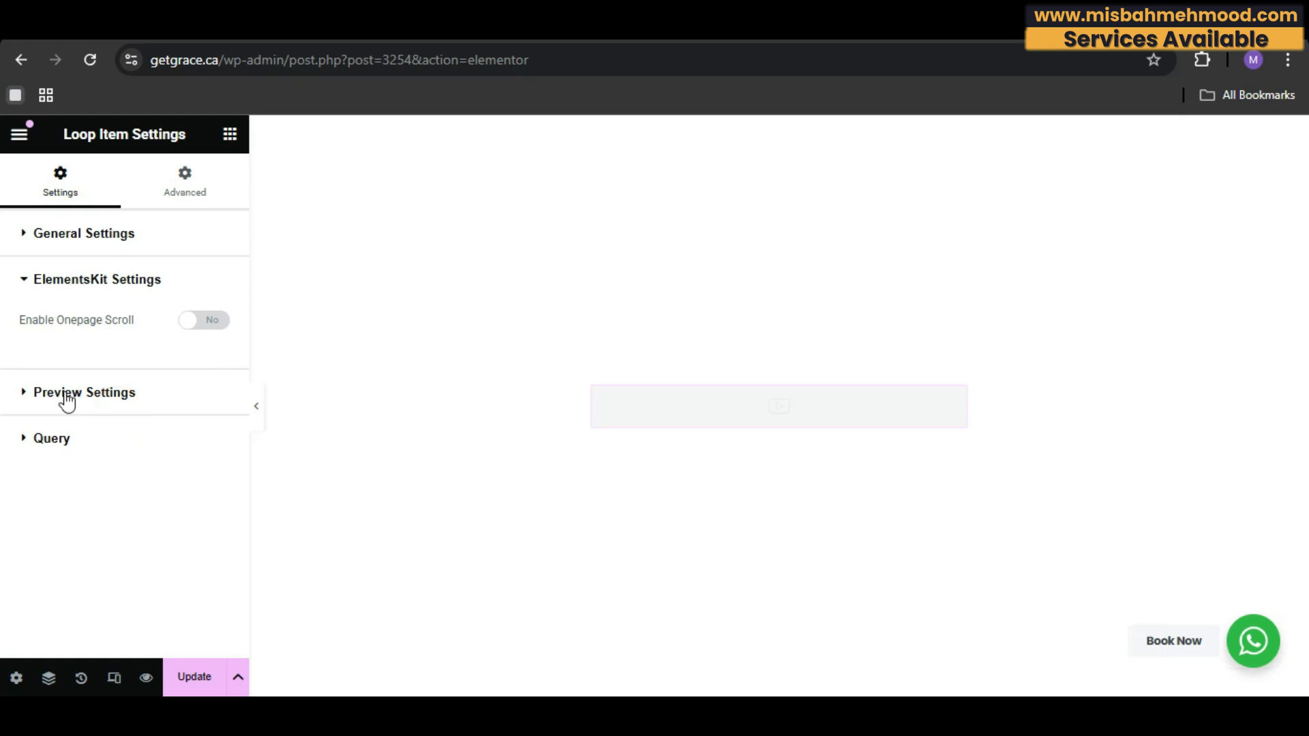
pyautogui.click(94, 395)
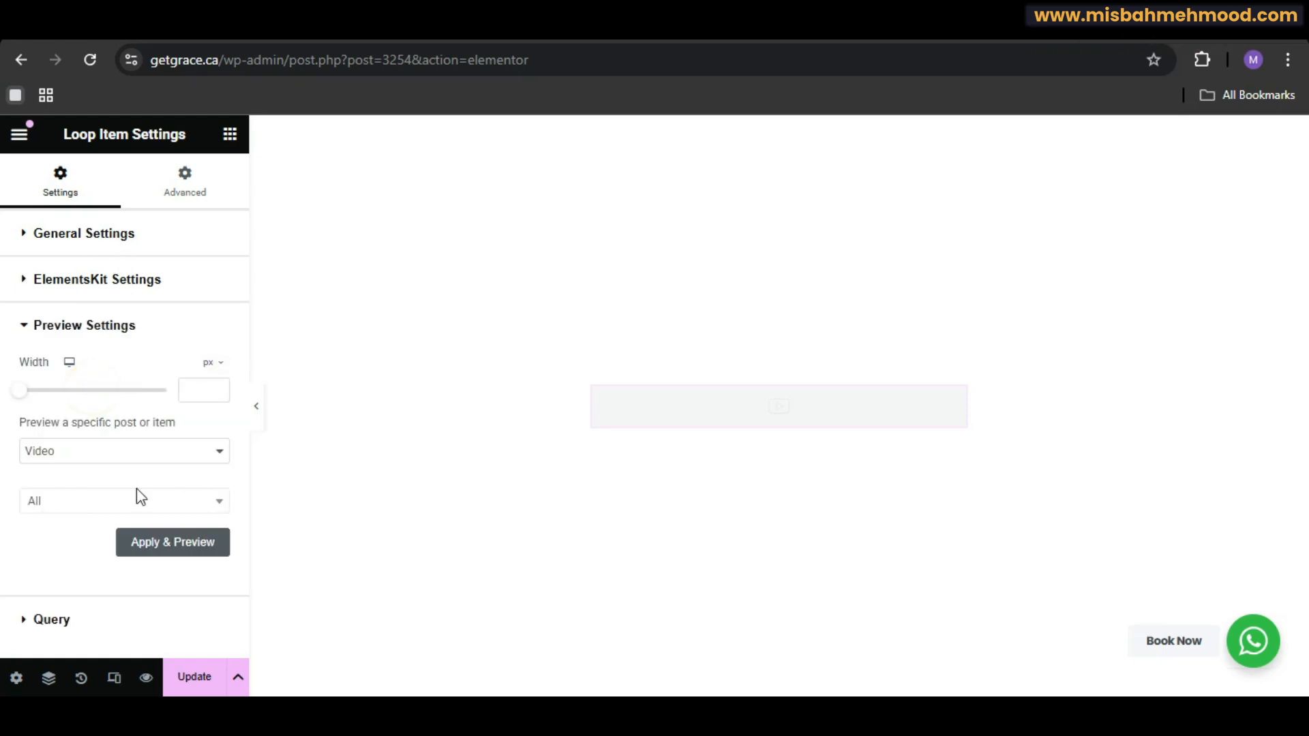
pyautogui.click(150, 452)
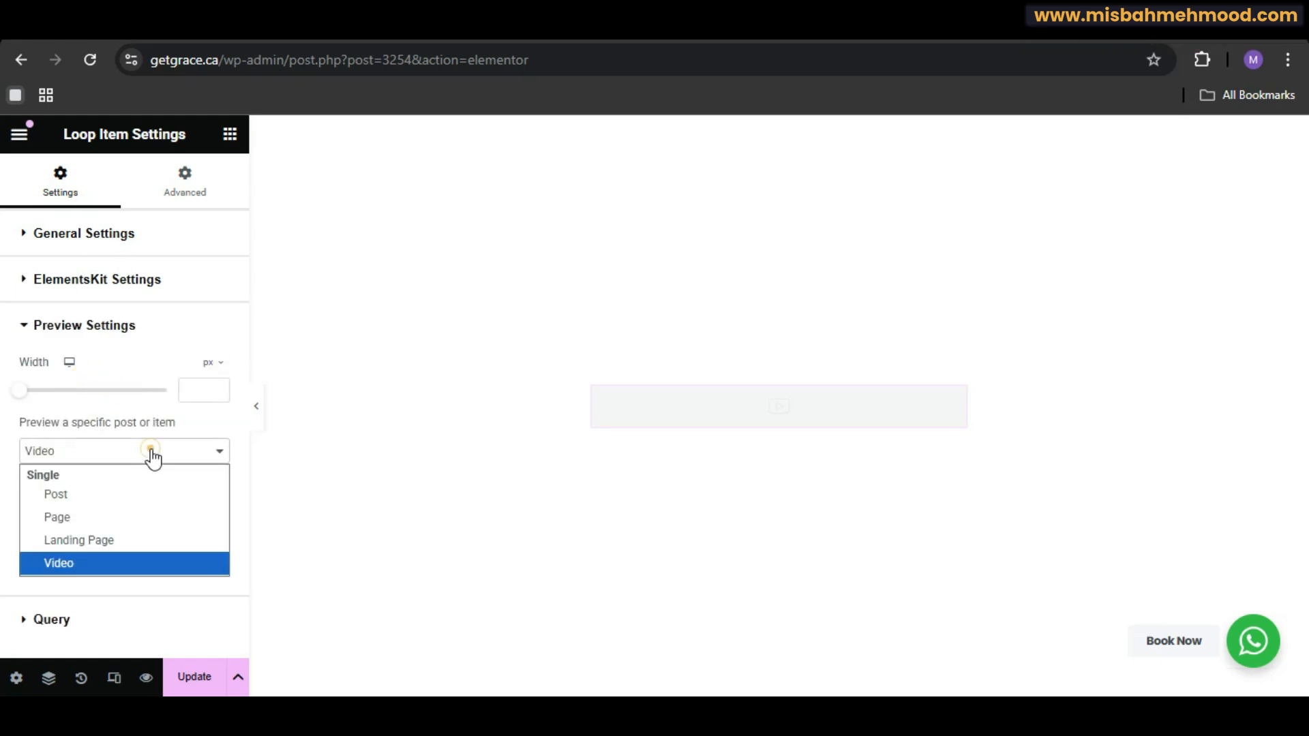
pyautogui.click(78, 559)
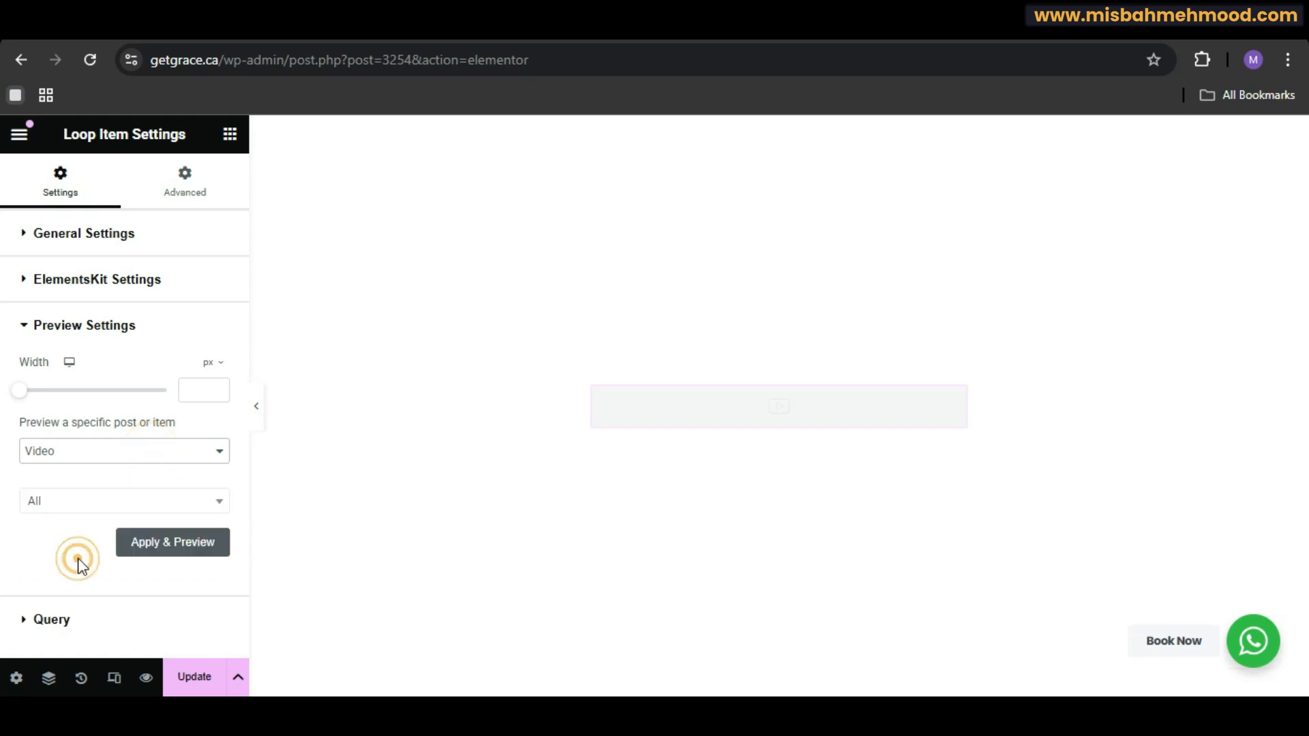
pyautogui.click(78, 510)
pyautogui.click(78, 512)
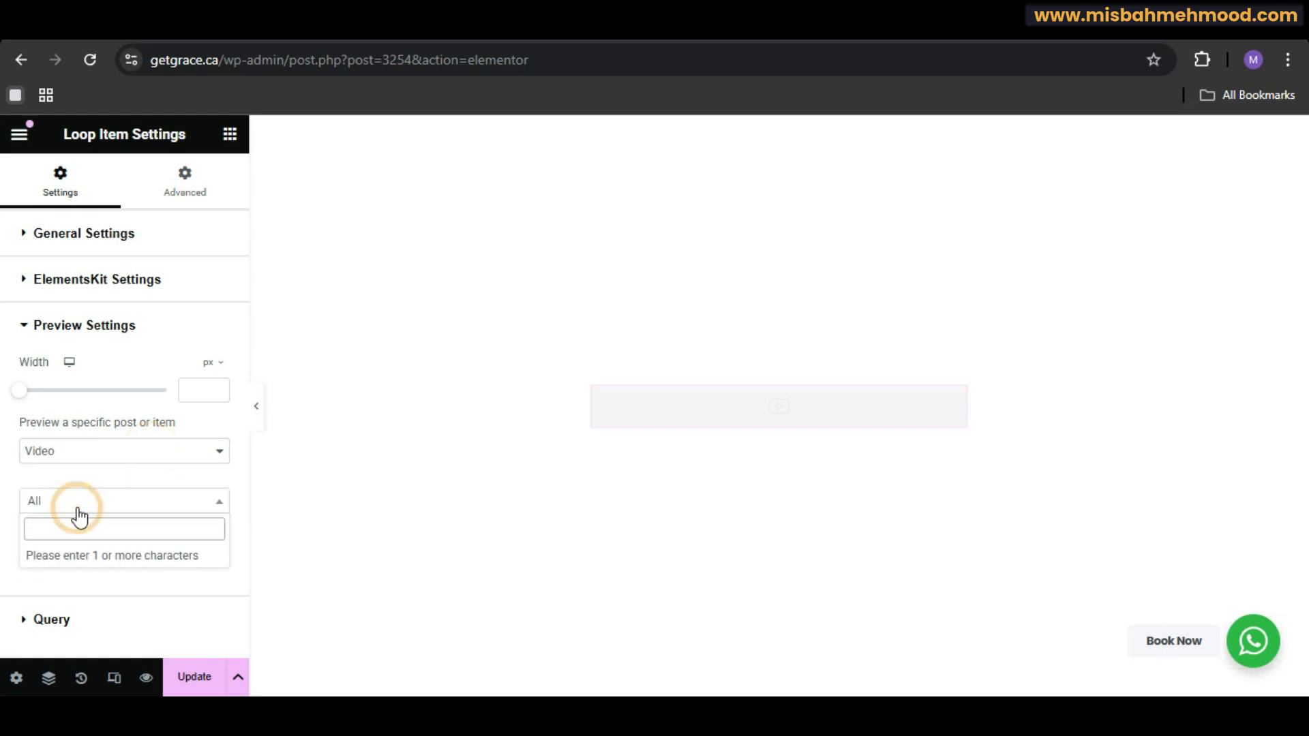
pyautogui.click(77, 511)
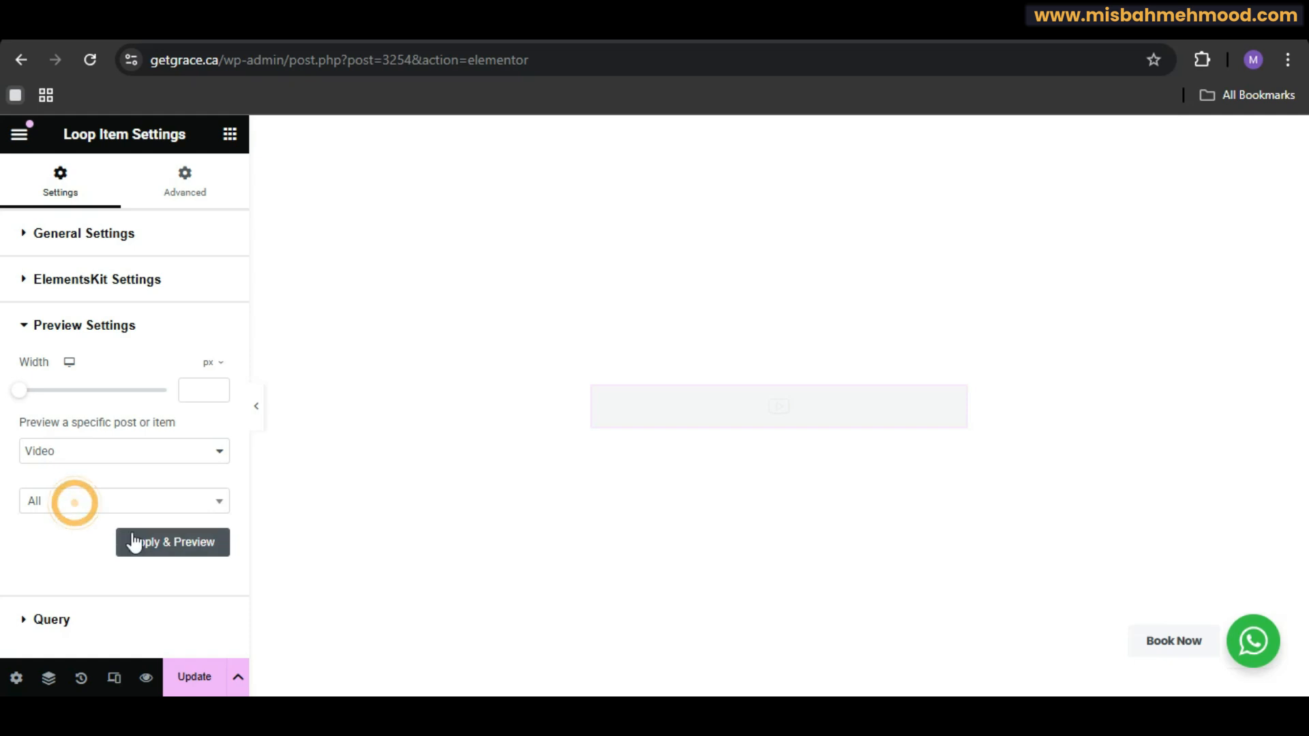
pyautogui.click(175, 543)
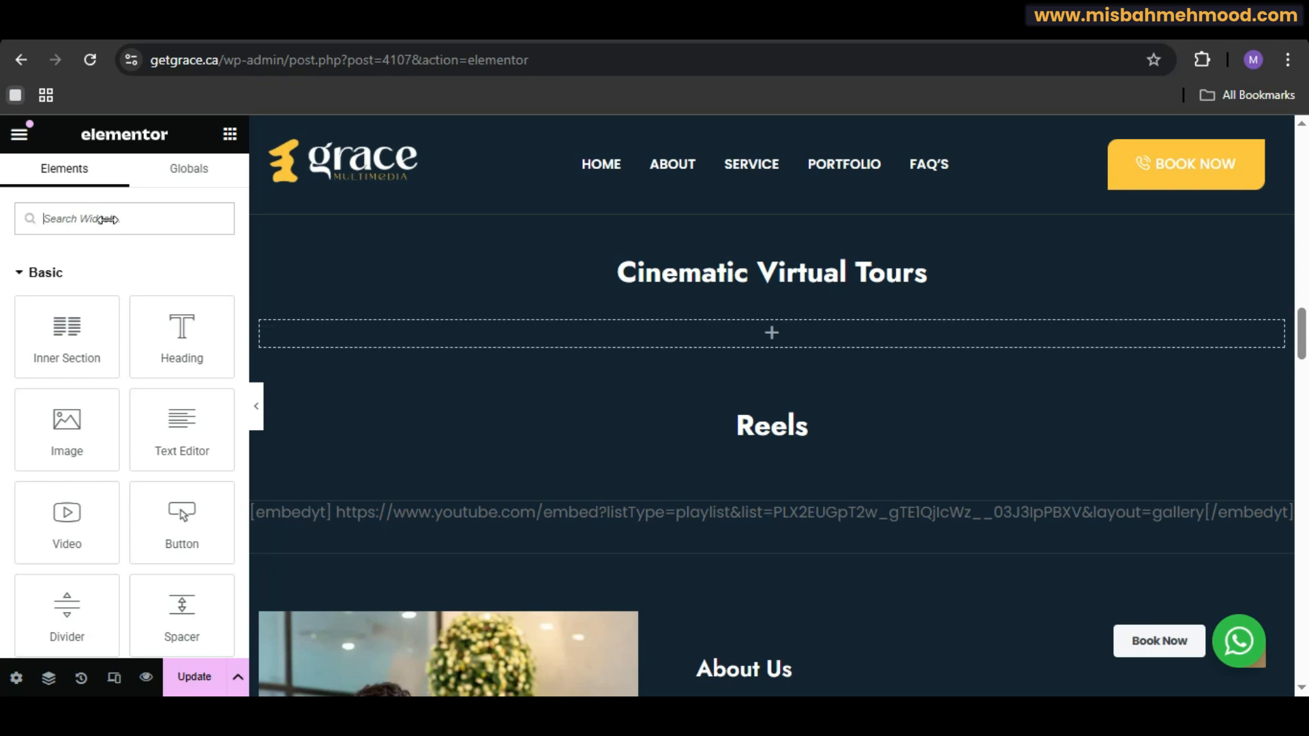
# Step: Add a Loop Carousel widget into the empty section below the Cinematic Virtual Tours heading
pyautogui.click(86, 229)
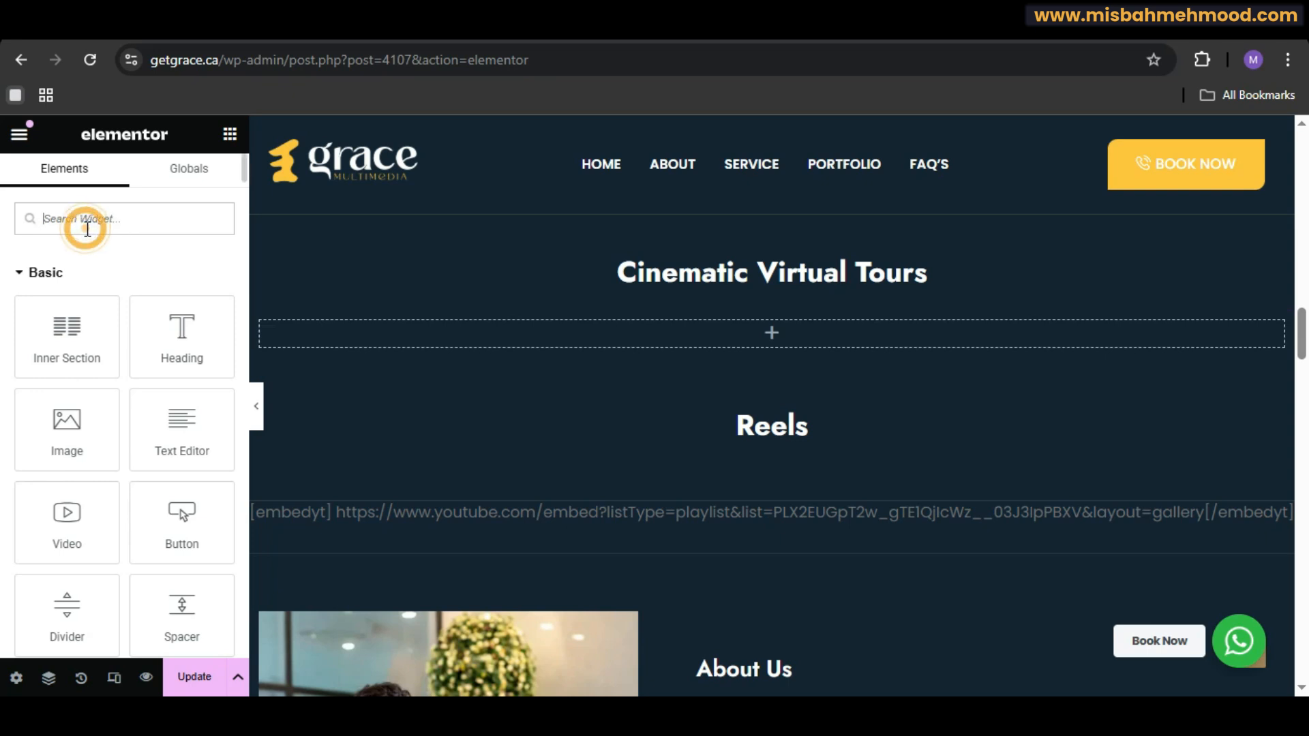
pyautogui.write('loop')
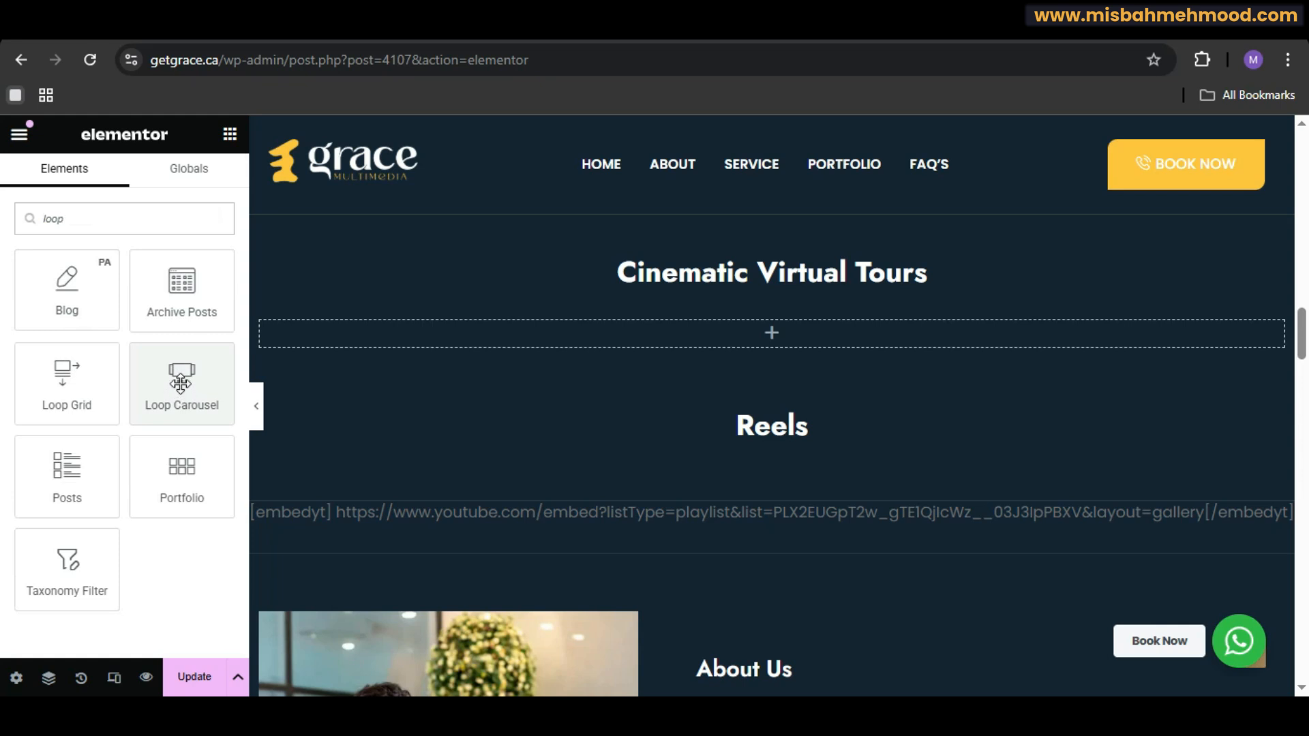
pyautogui.moveTo(182, 378); pyautogui.dragTo(351, 337)
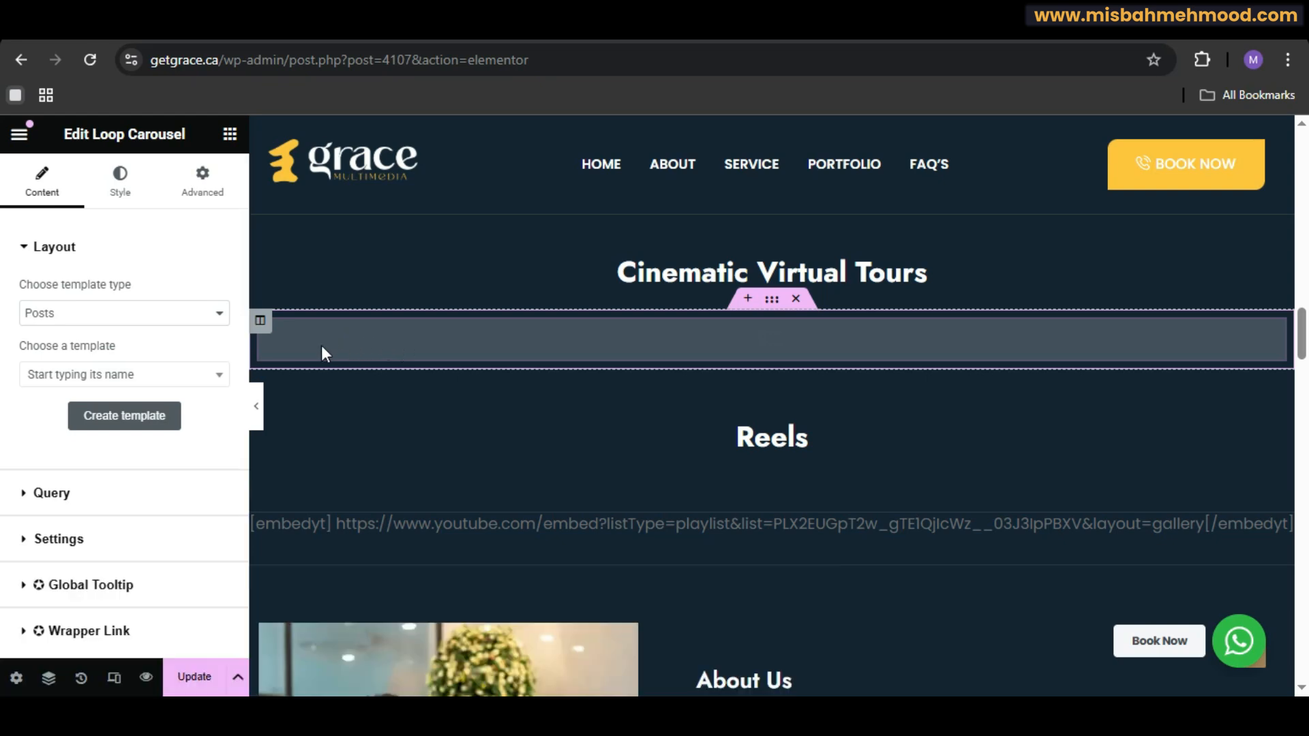
# Step: Choose Elementor Loop Item #3254 as the carousel's template
pyautogui.click(181, 375)
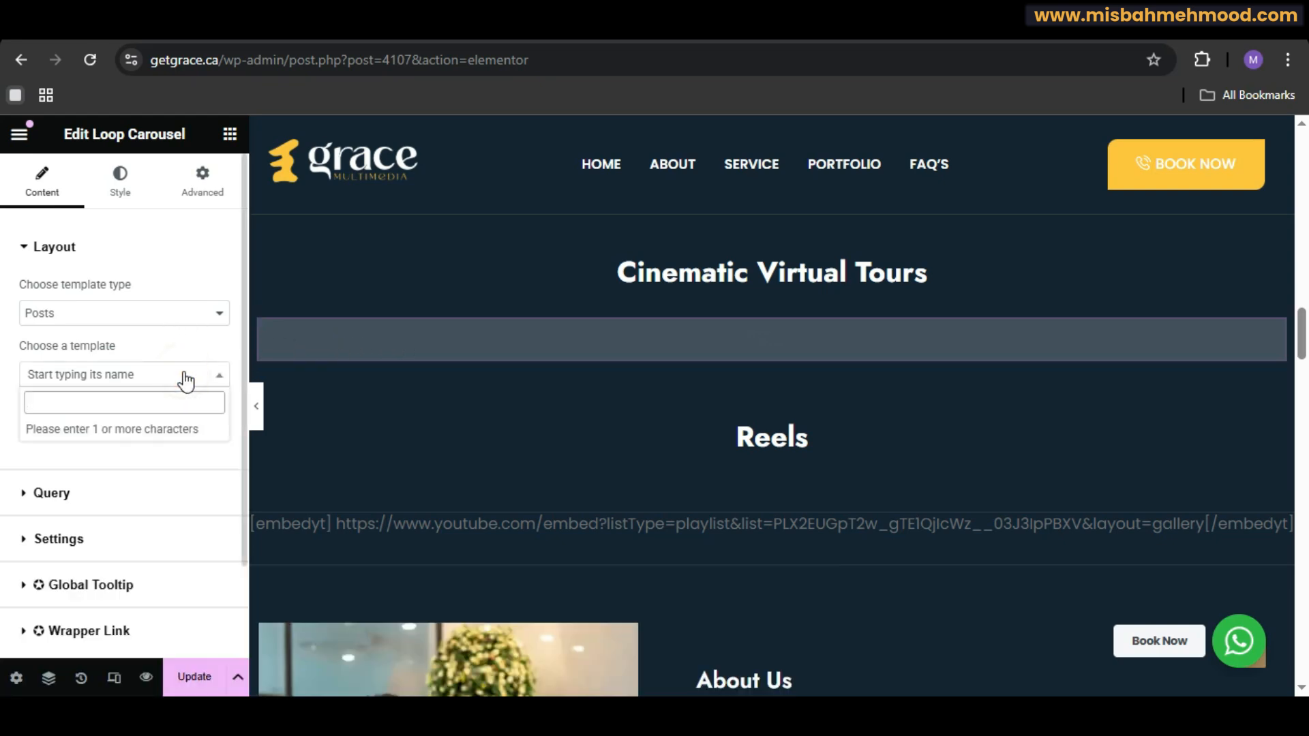
pyautogui.write('loop')
pyautogui.press('BackSpace')
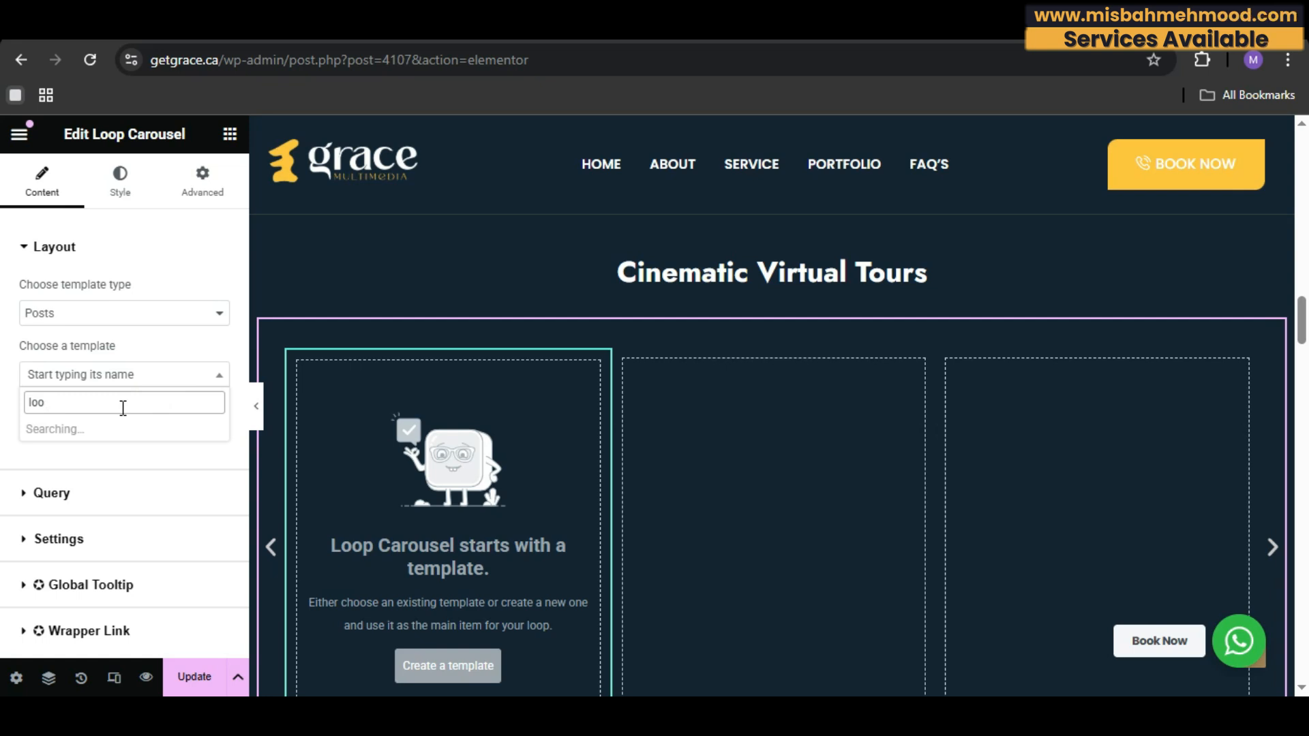
pyautogui.press('BackSpace')
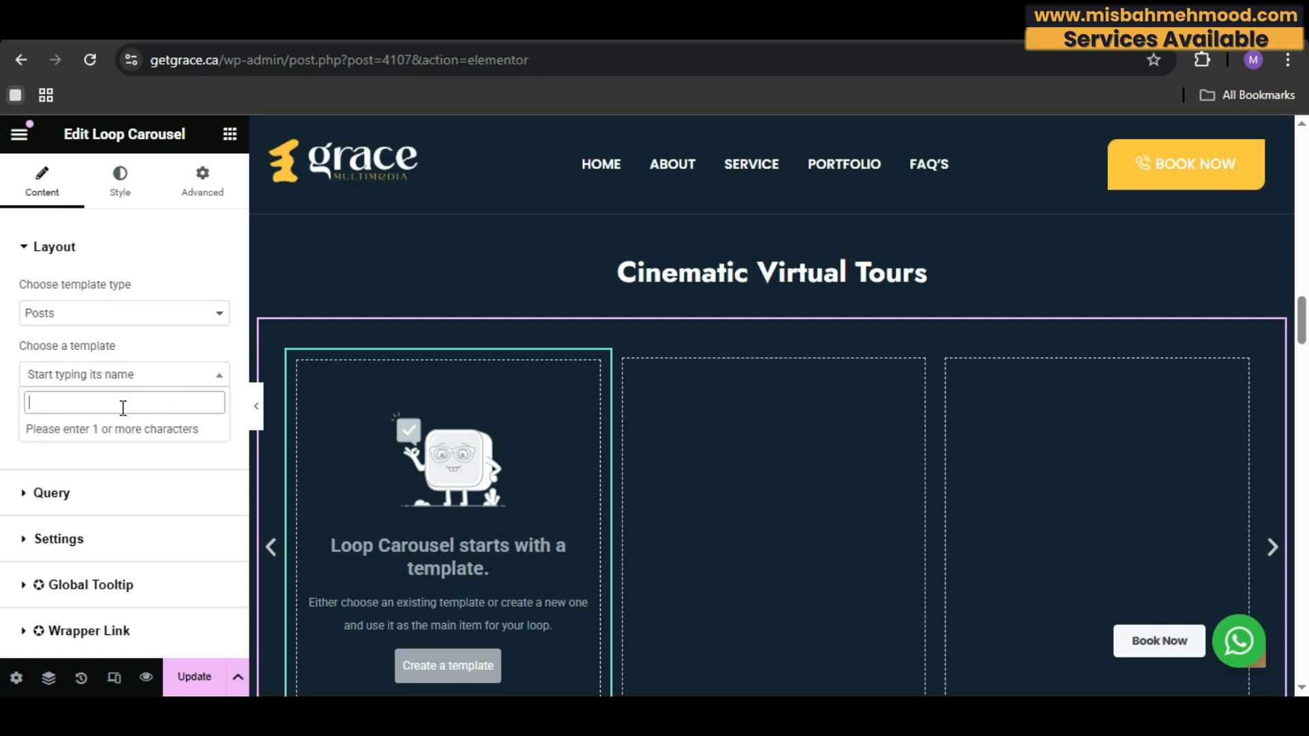
pyautogui.write('ele')
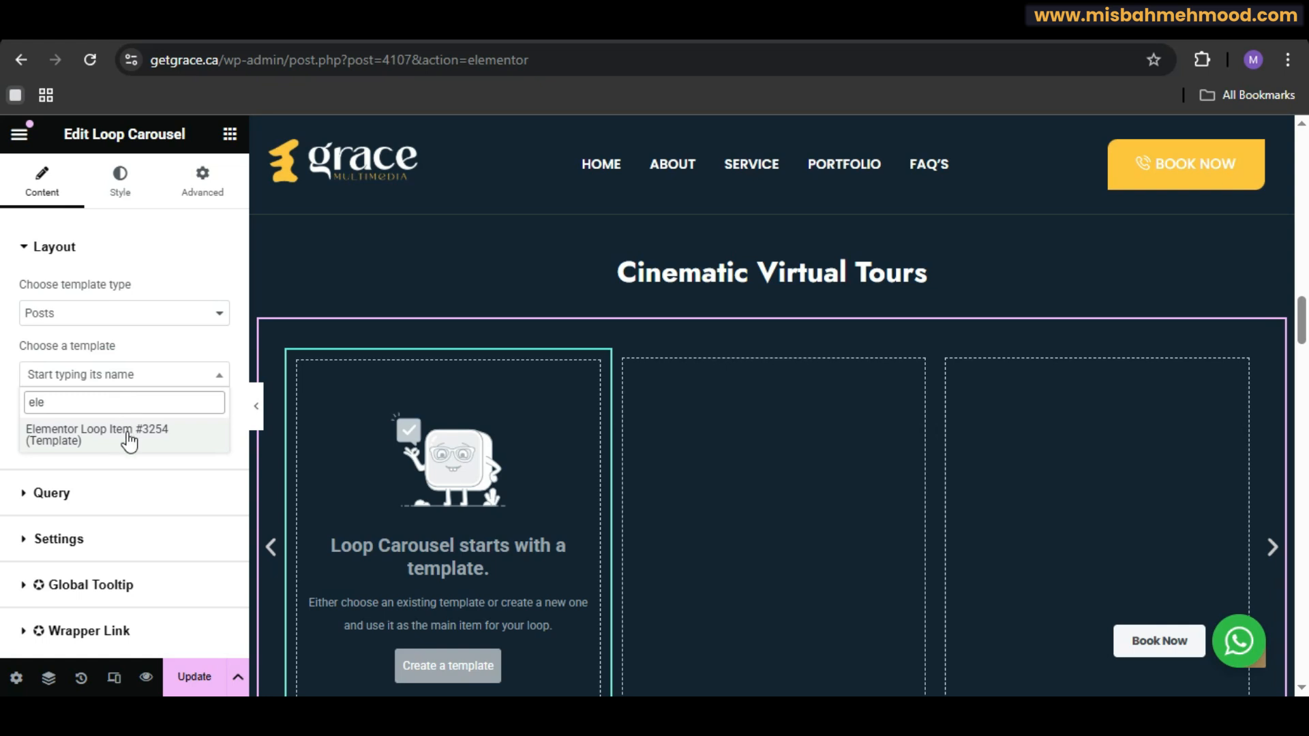
pyautogui.click(129, 439)
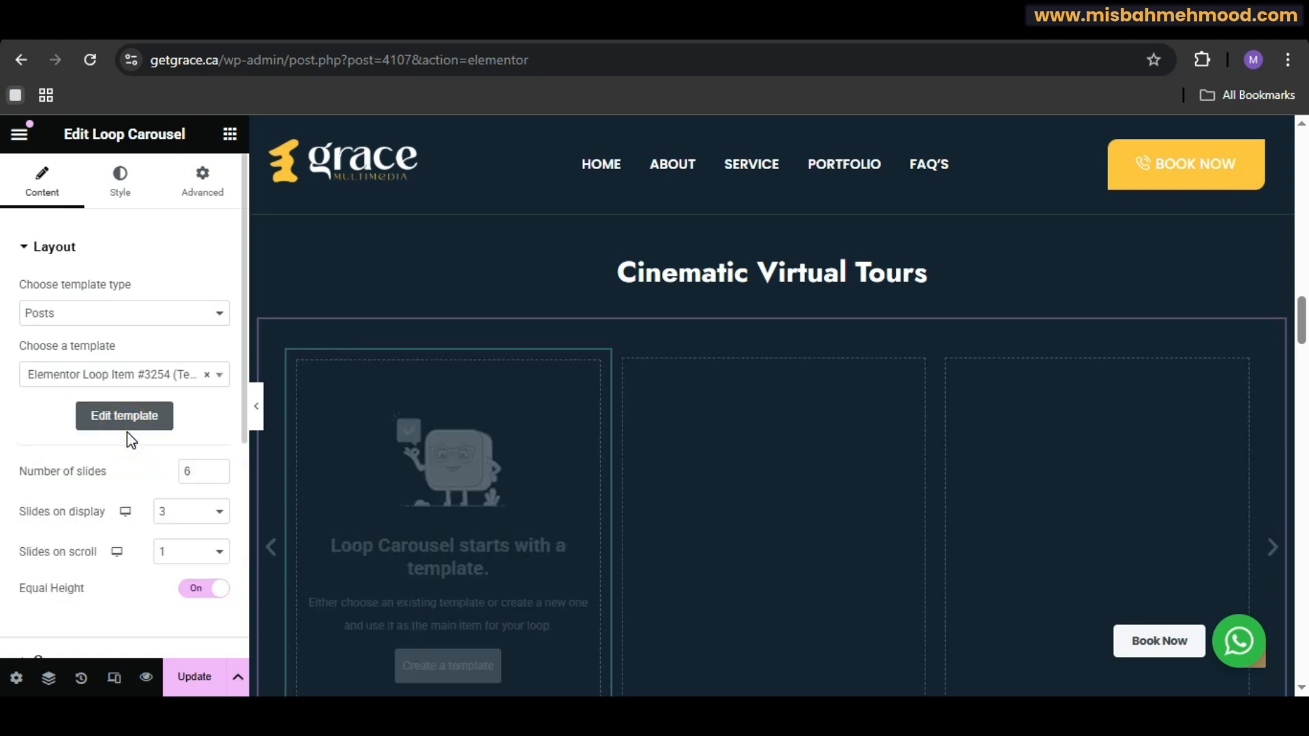
# Step: Set the carousel's query source to Videos and step forward through the slides
pyautogui.scroll(-5, 127, 432)
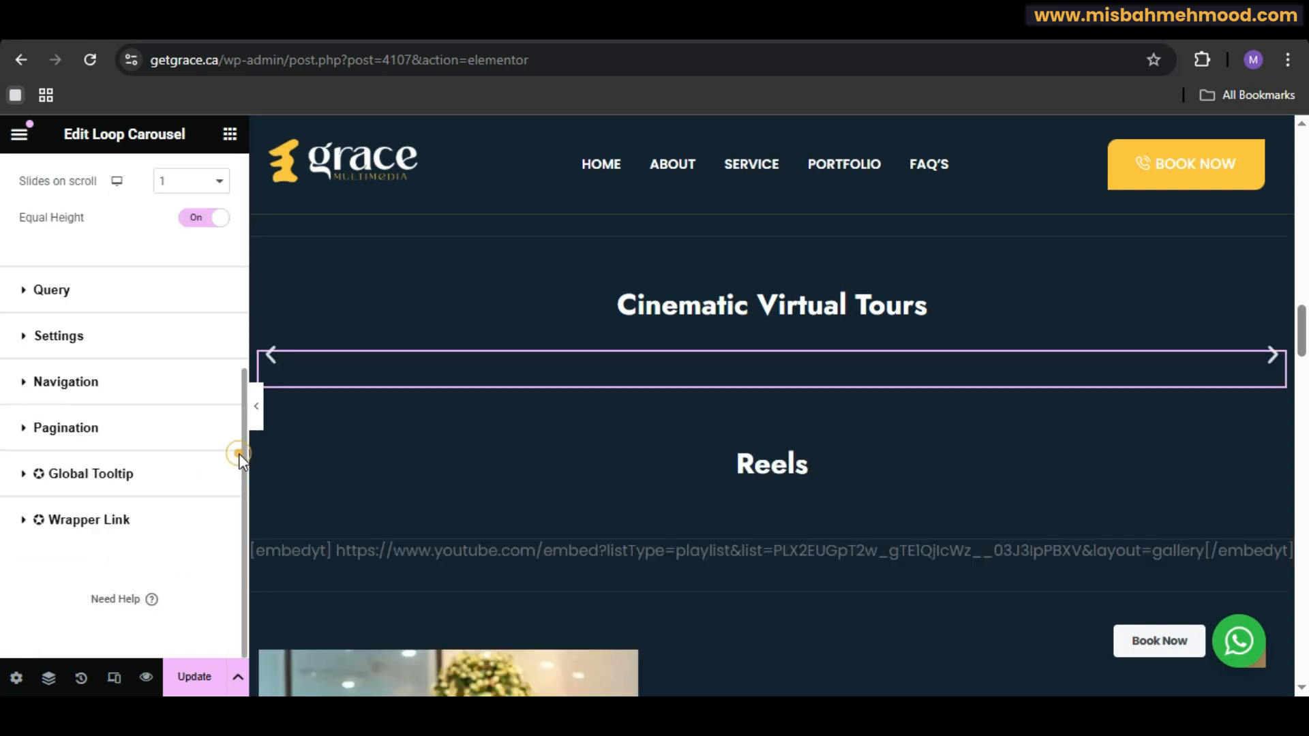
pyautogui.click(78, 297)
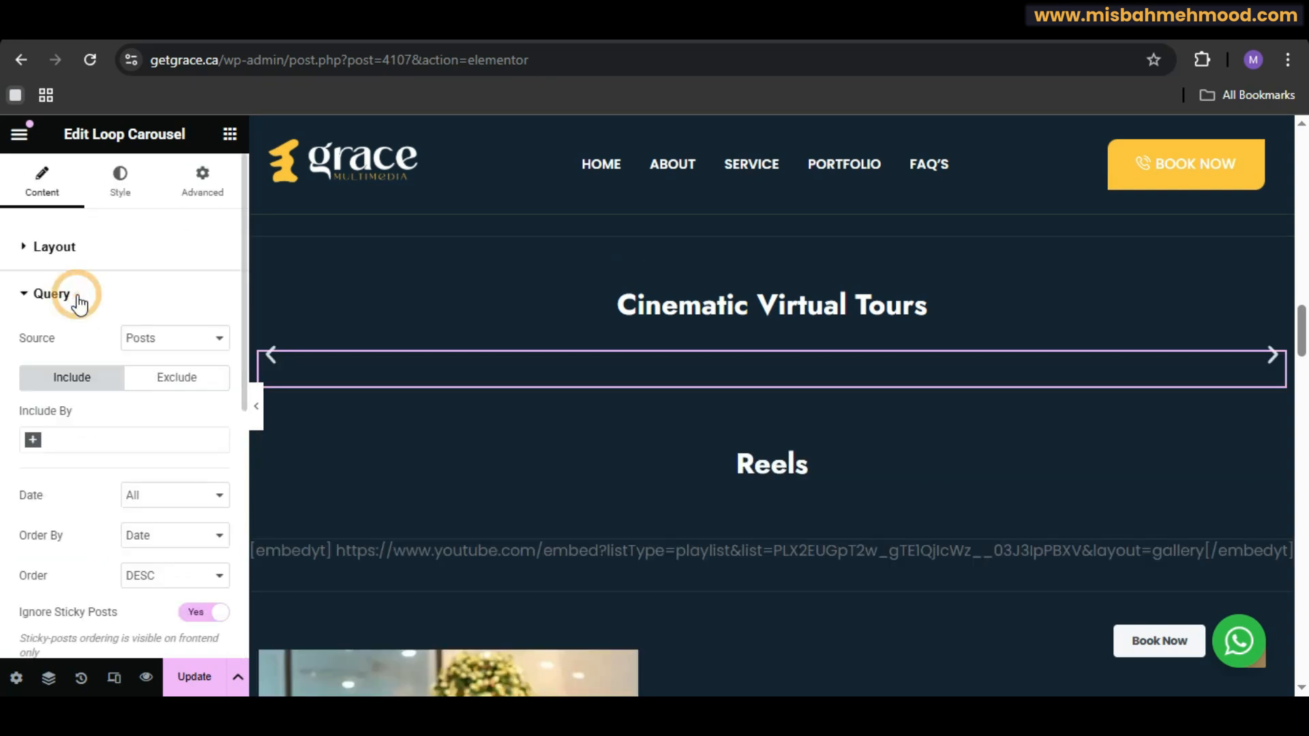
pyautogui.click(172, 353)
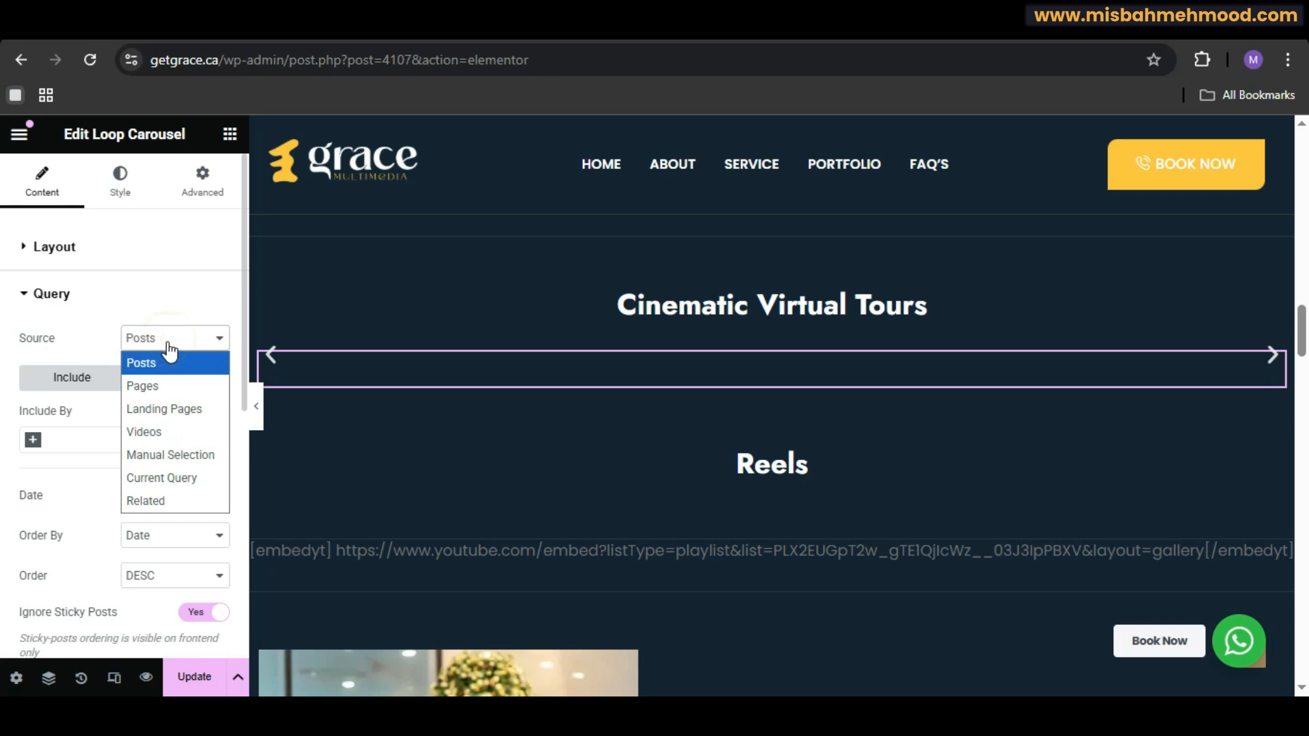
pyautogui.click(150, 438)
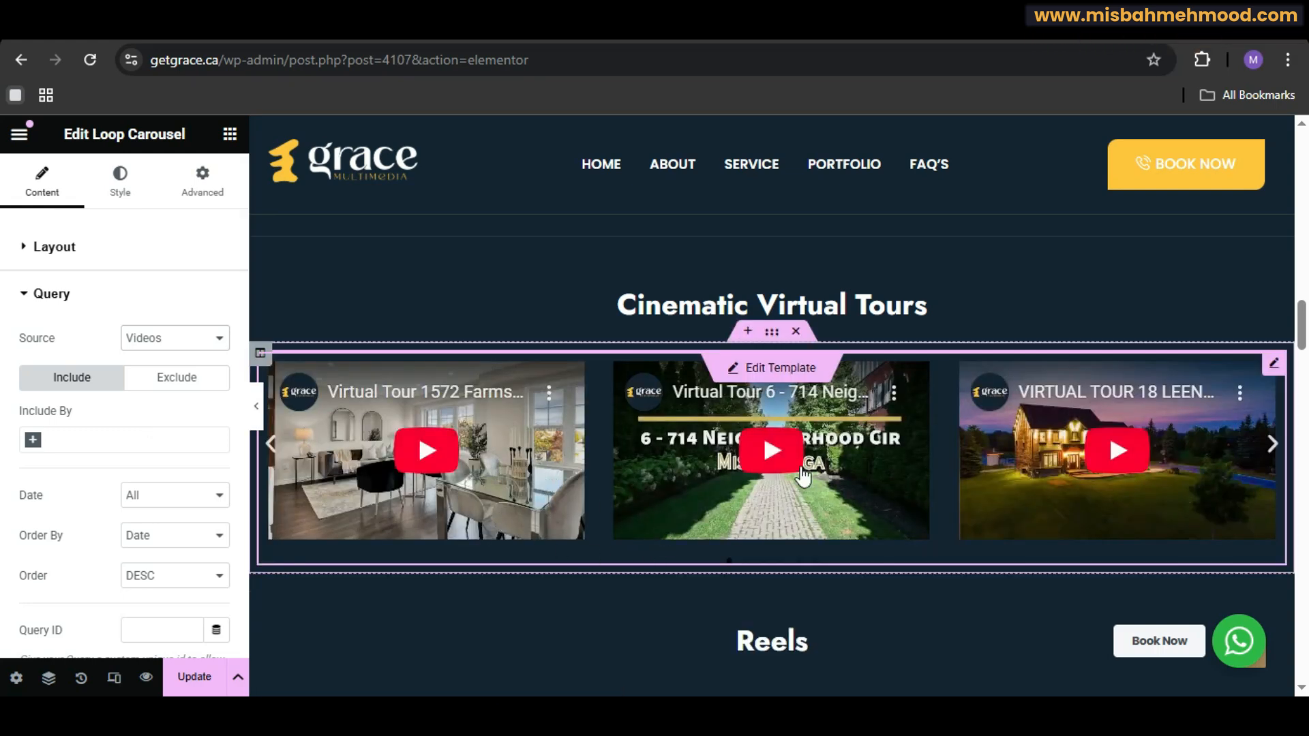
pyautogui.click(1272, 444)
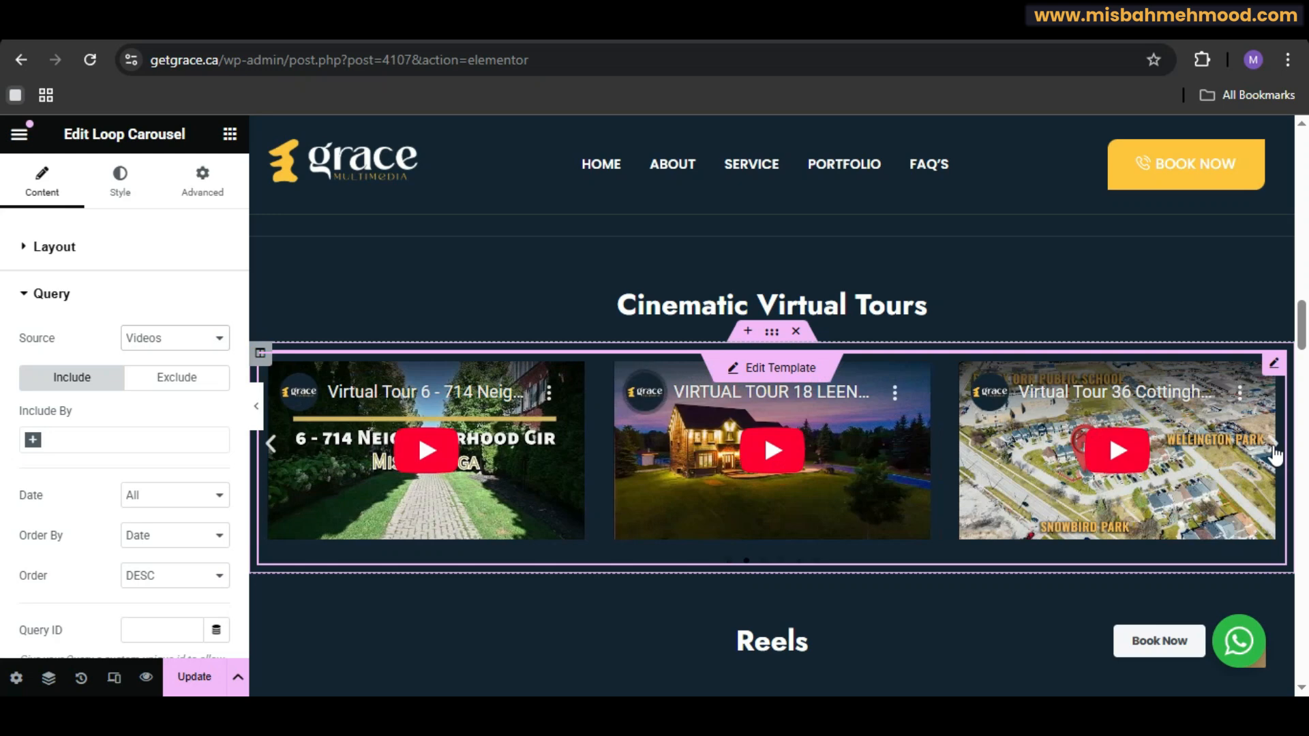
pyautogui.click(1273, 449)
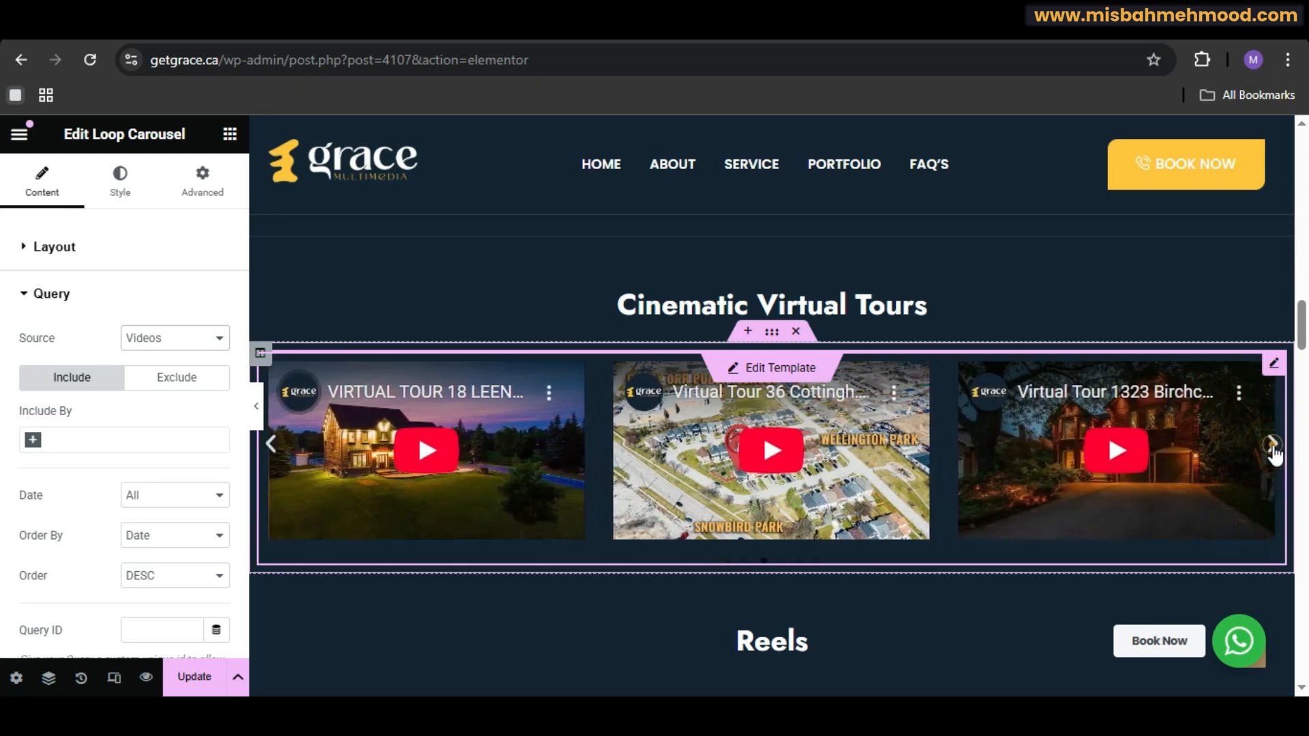
# Step: Set the carousel's pagination dot colour to white (#FFFFFF) in the widget's style settings
pyautogui.click(1273, 447)
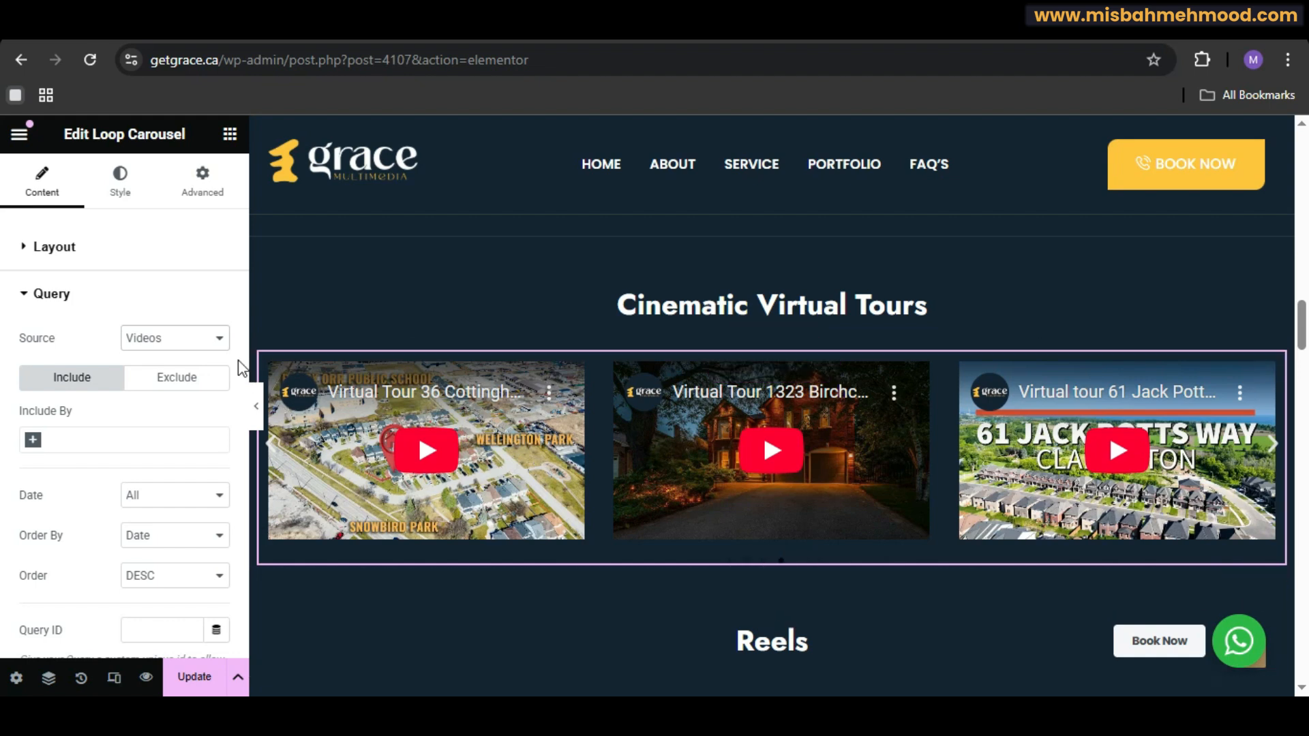
pyautogui.click(126, 200)
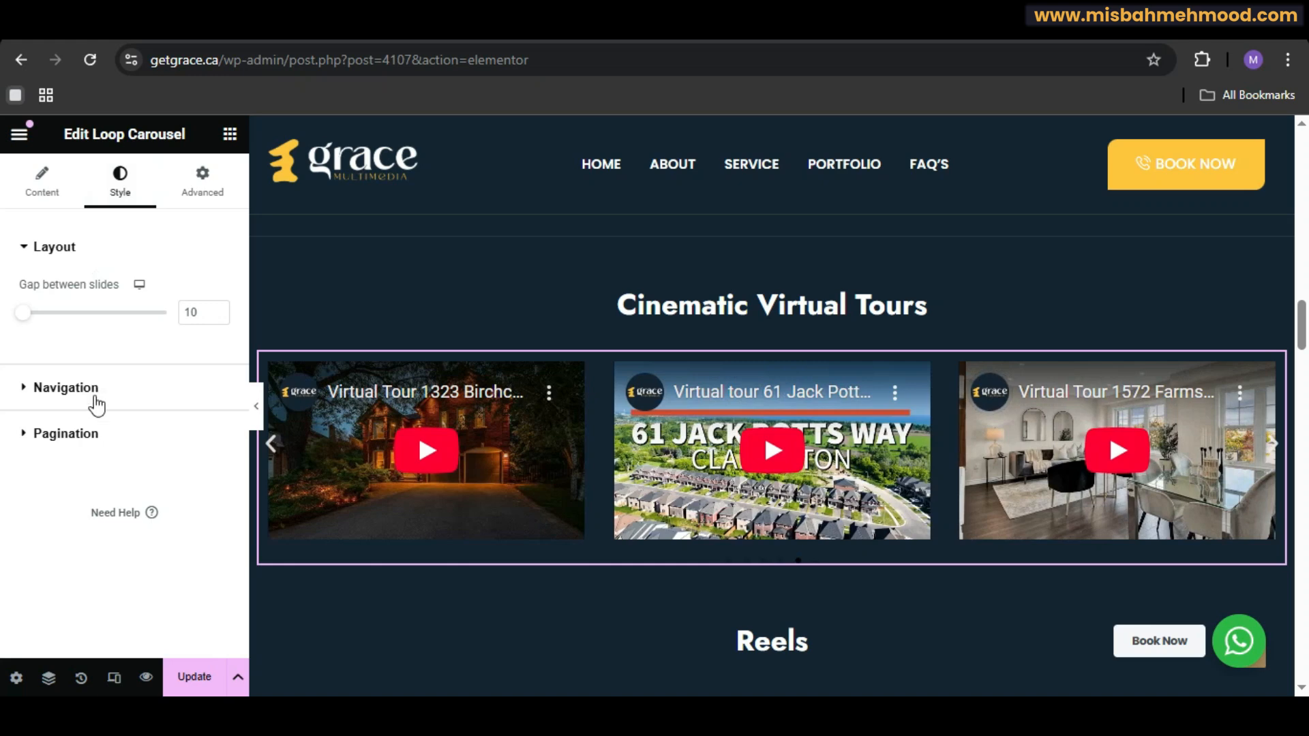
pyautogui.click(96, 434)
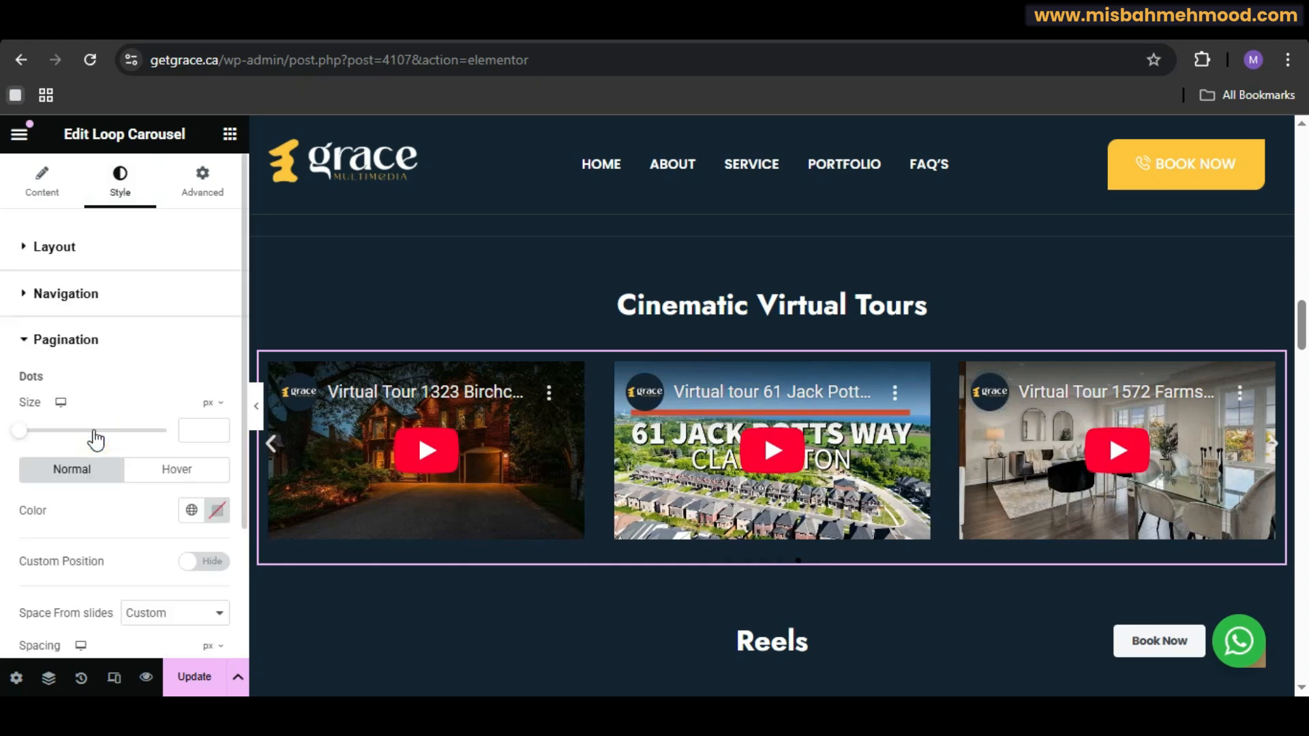
pyautogui.click(216, 516)
pyautogui.click(130, 298)
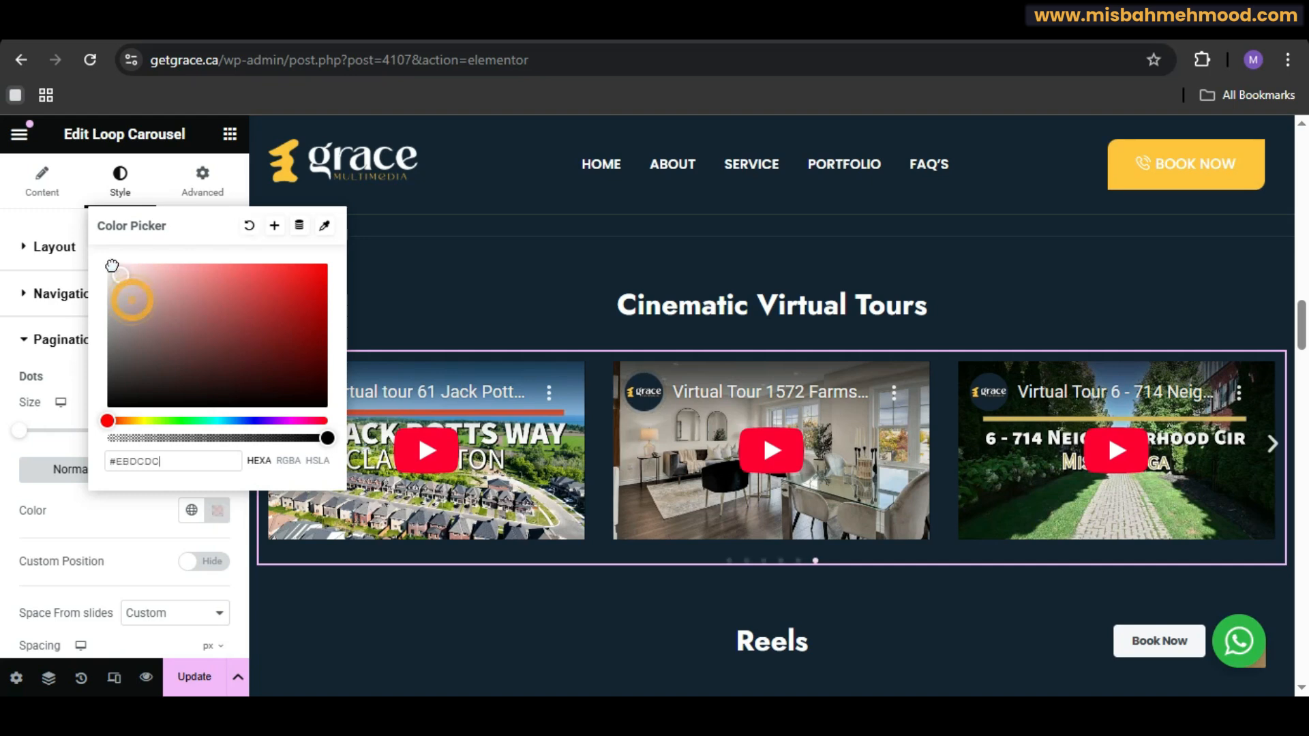
pyautogui.moveTo(112, 265); pyautogui.dragTo(96, 257)
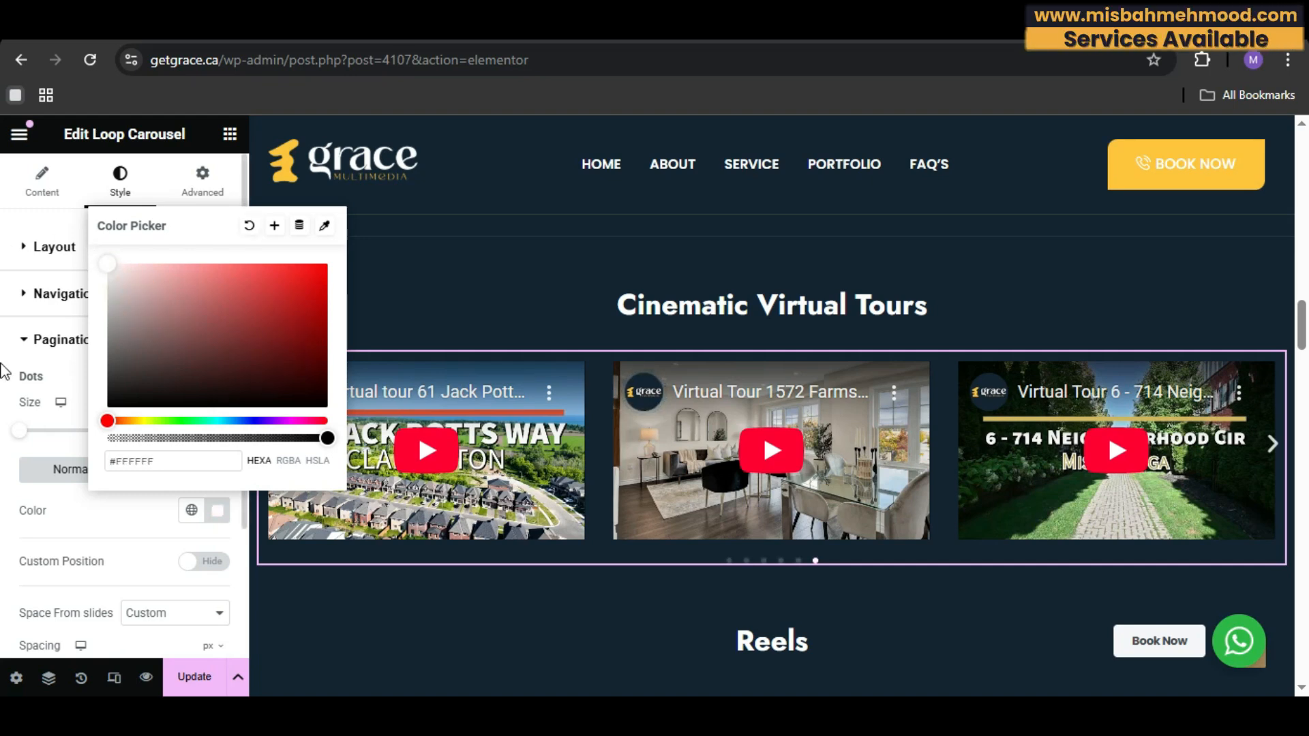
# Step: Collapse the pagination settings and save the page changes
pyautogui.click(41, 339)
pyautogui.click(193, 677)
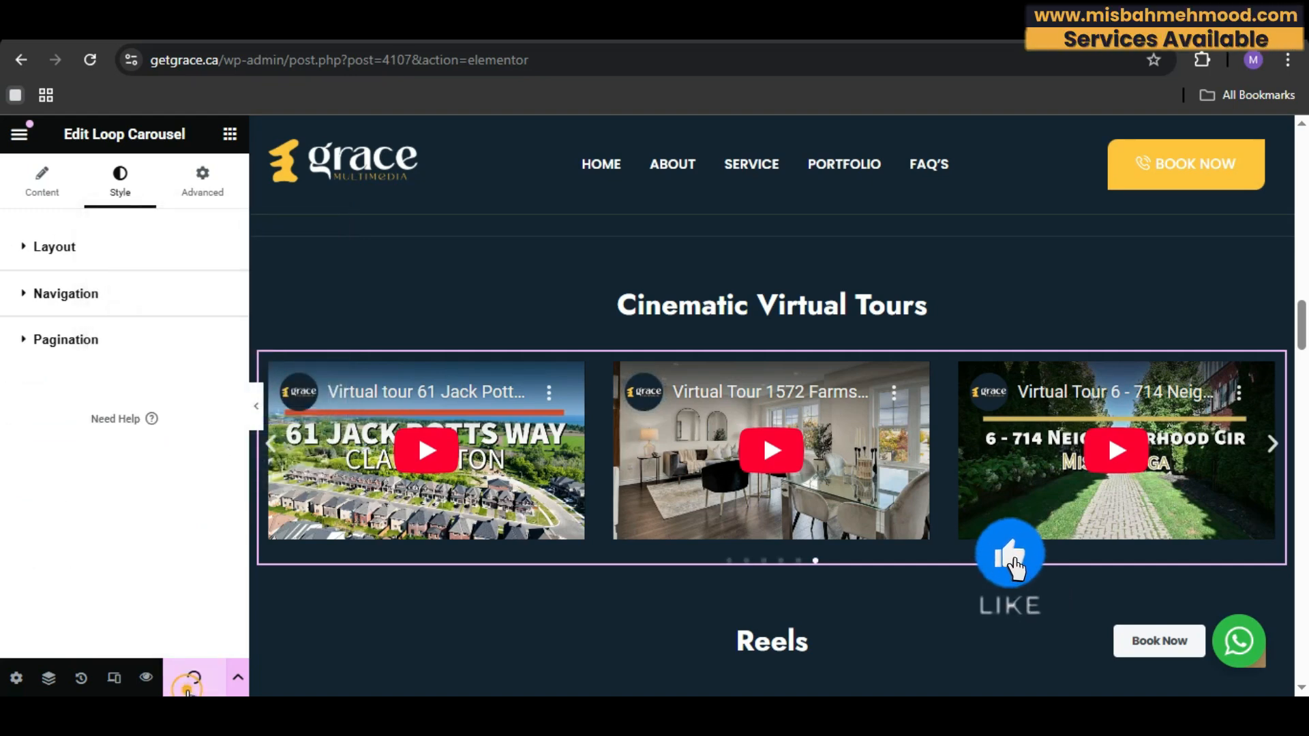